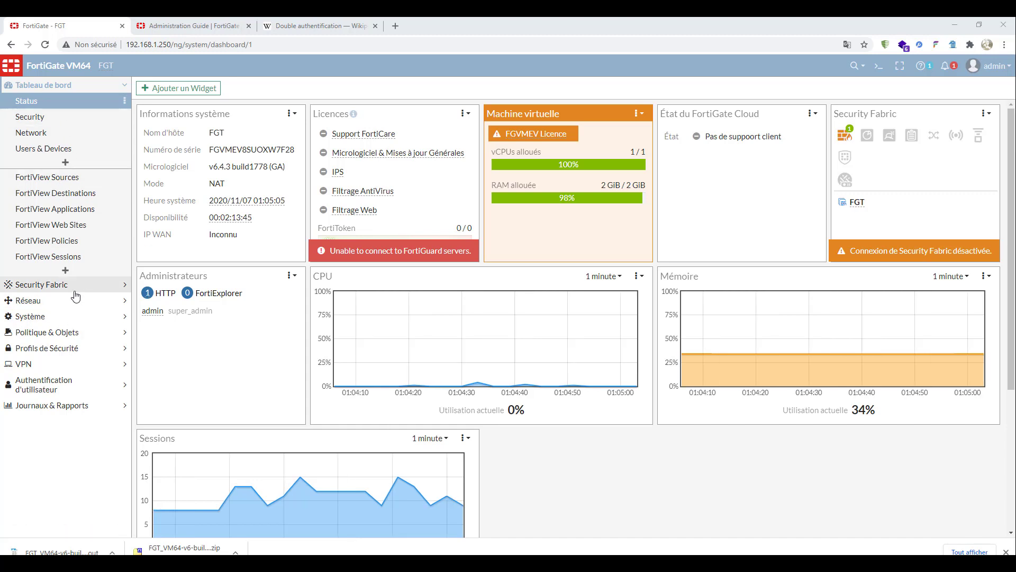
Open the firewall policy list and look through the columns it can display, leaving the selection as is.
{"action": "left_click", "coordinate": [71, 335]}
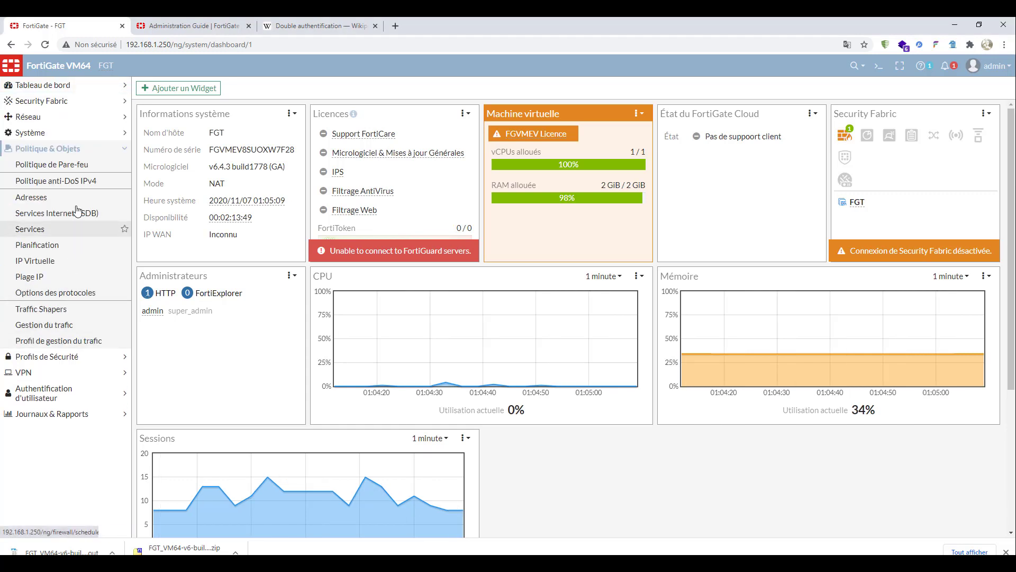
{"action": "left_click", "coordinate": [75, 169]}
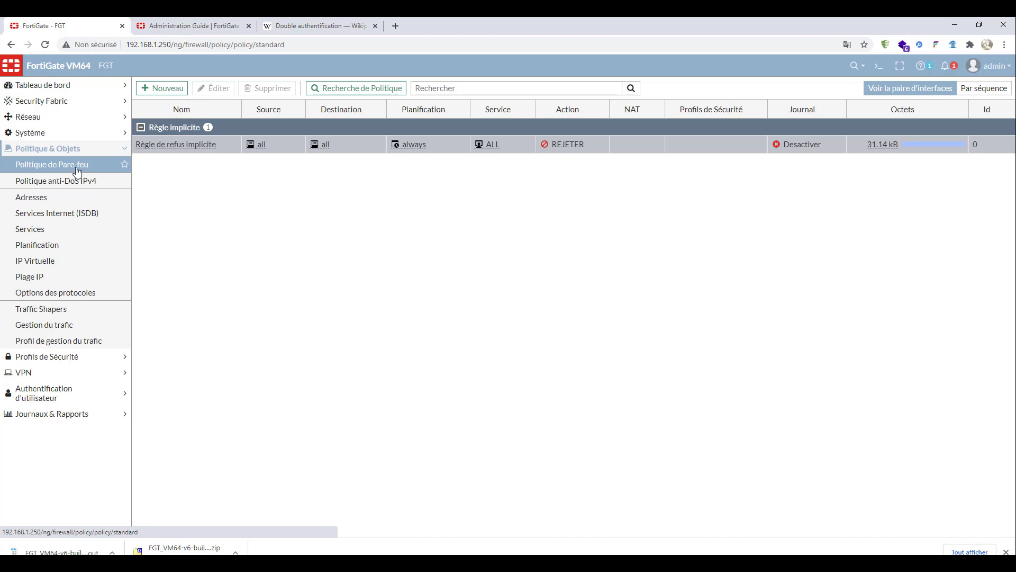
{"action": "mouse_move", "coordinate": [208, 140]}
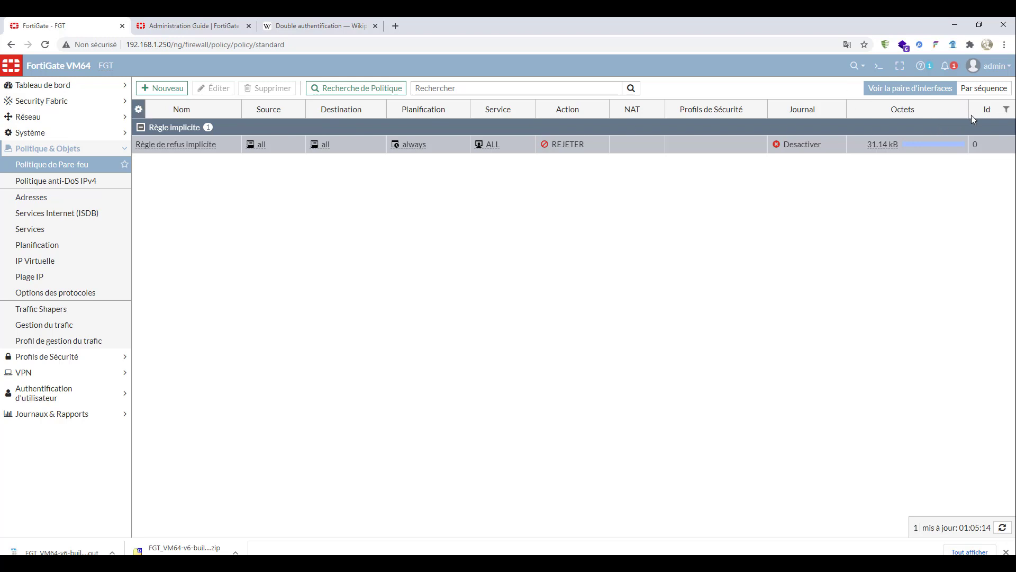
{"action": "right_click", "coordinate": [934, 113]}
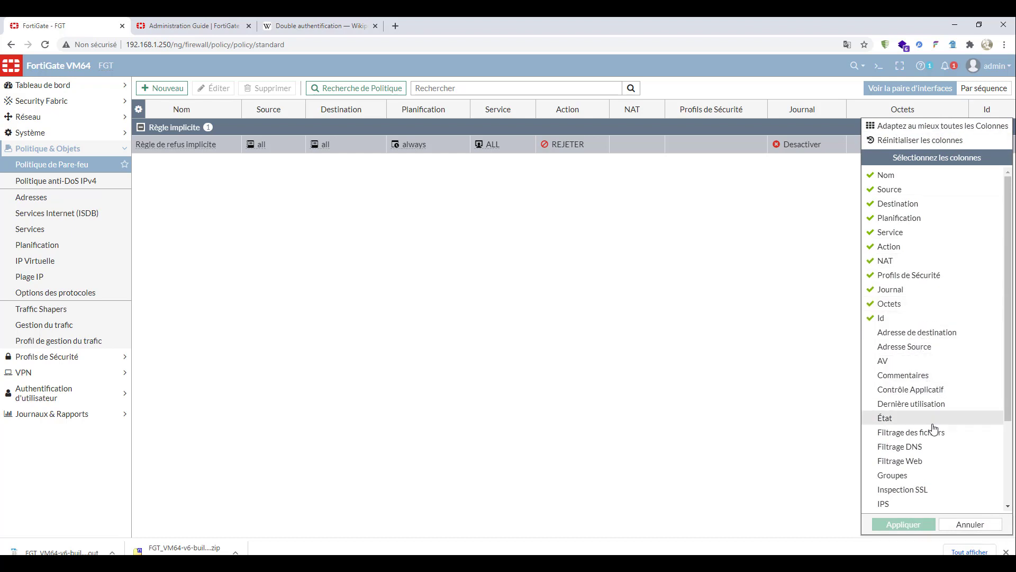
{"action": "left_click", "coordinate": [278, 186]}
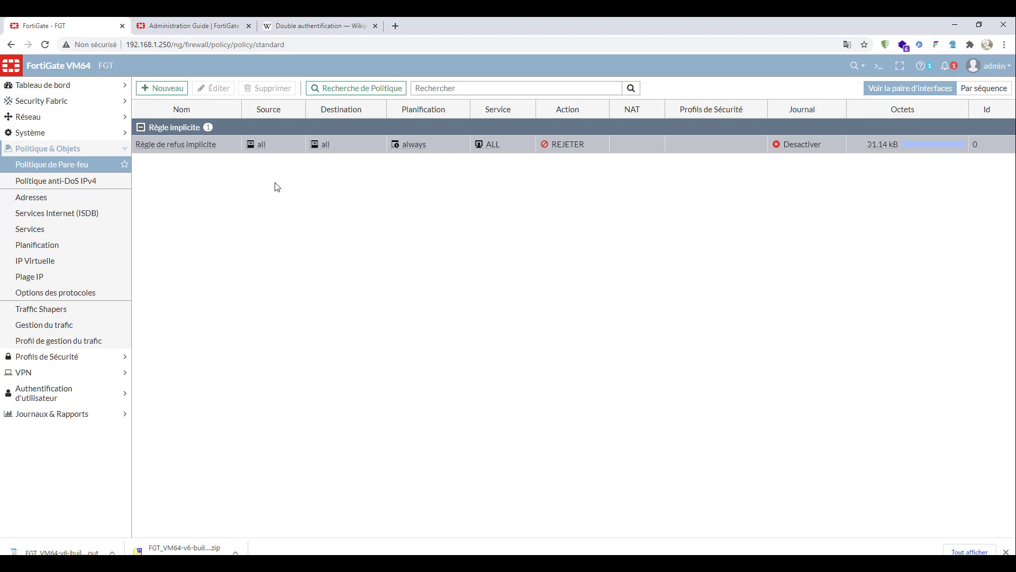
Open the implicit deny rule, examine its settings and IPv4 violation traffic log option, and exit without saving.
{"action": "left_click", "coordinate": [204, 144]}
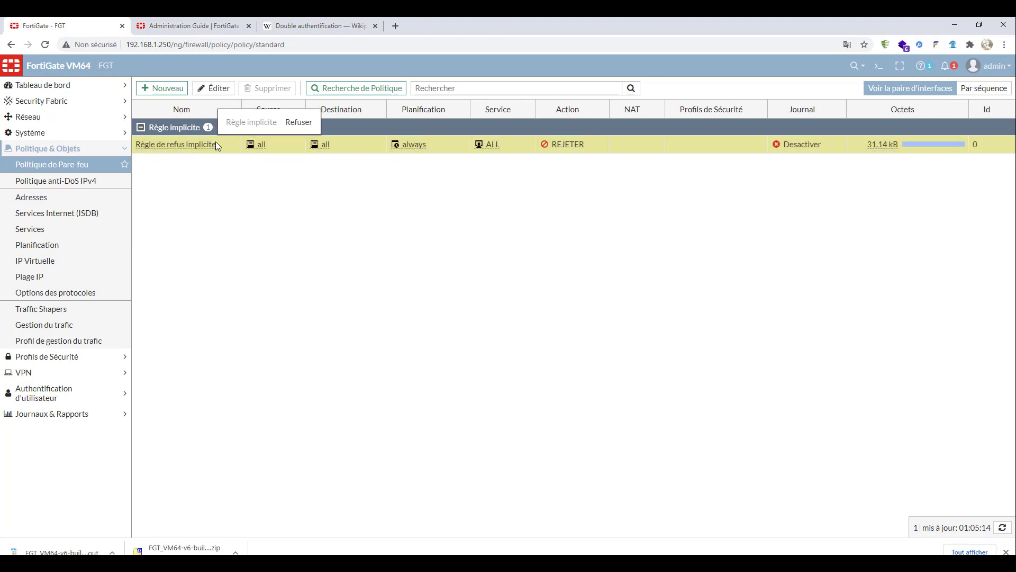
{"action": "left_click", "coordinate": [213, 88]}
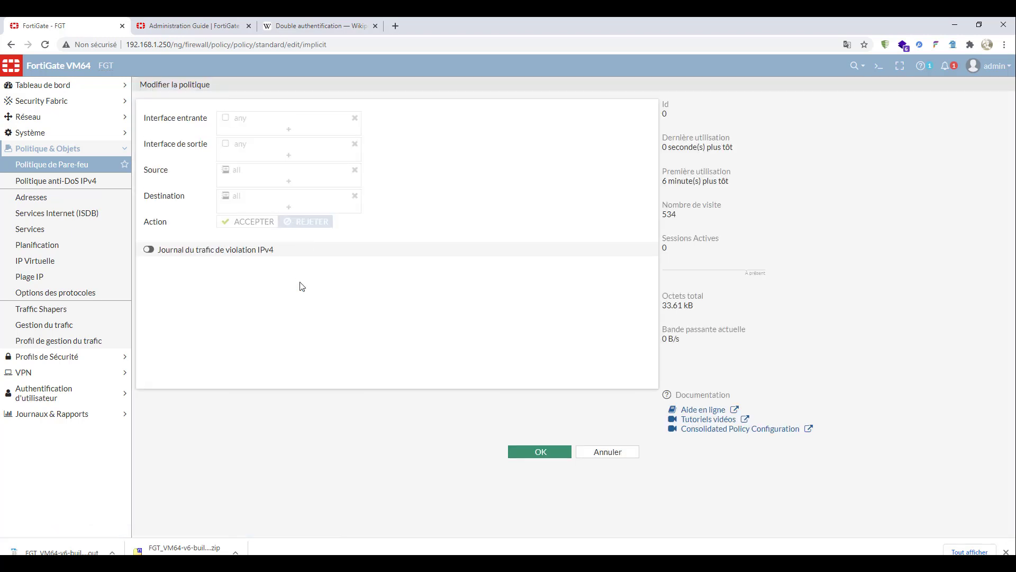
{"action": "left_click", "coordinate": [148, 249]}
{"action": "left_click", "coordinate": [148, 250]}
{"action": "left_click", "coordinate": [603, 455]}
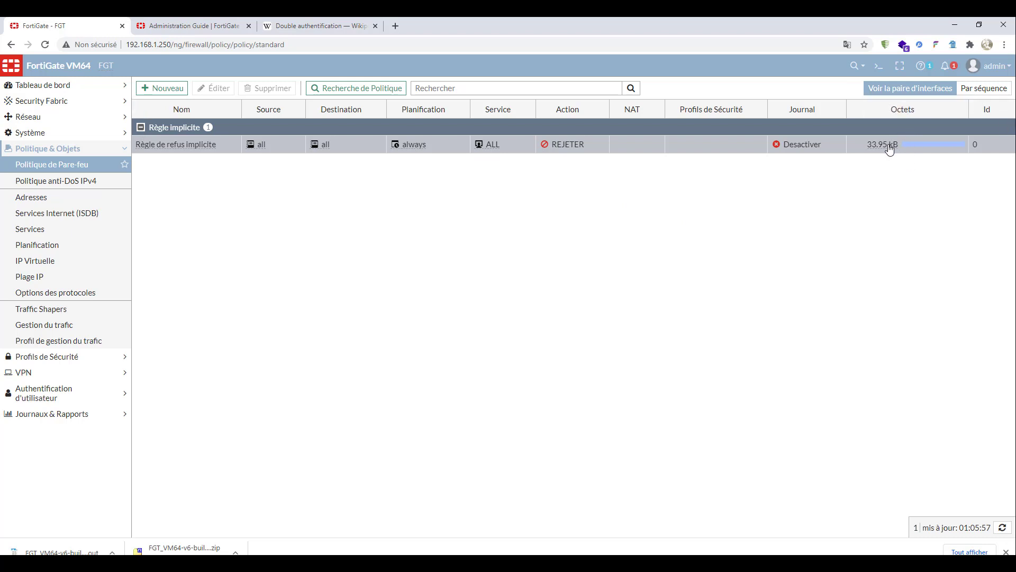
Create a new firewall policy and name it "Internet".
{"action": "mouse_move", "coordinate": [884, 149]}
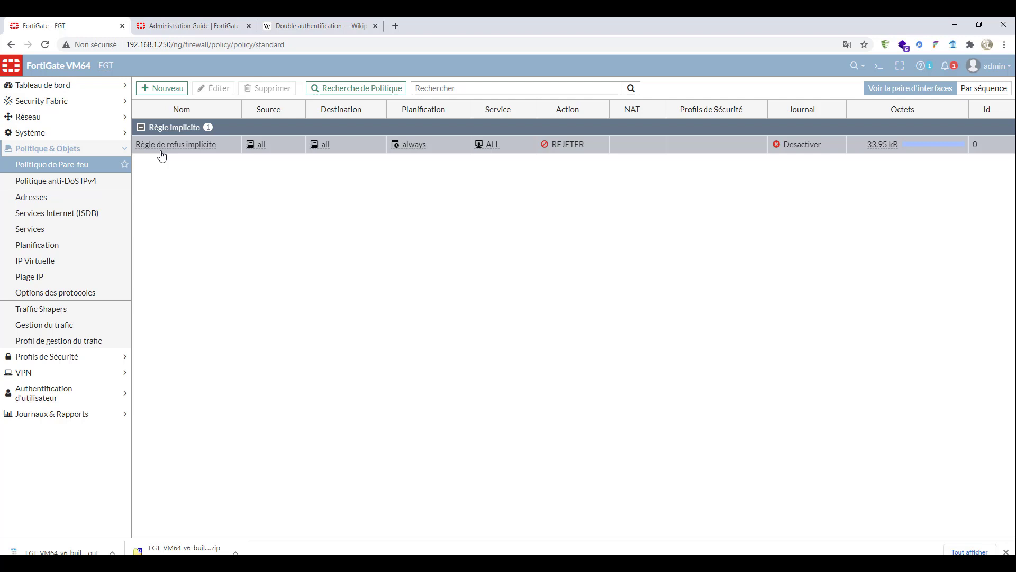
{"action": "left_click", "coordinate": [164, 91]}
{"action": "left_click", "coordinate": [271, 119]}
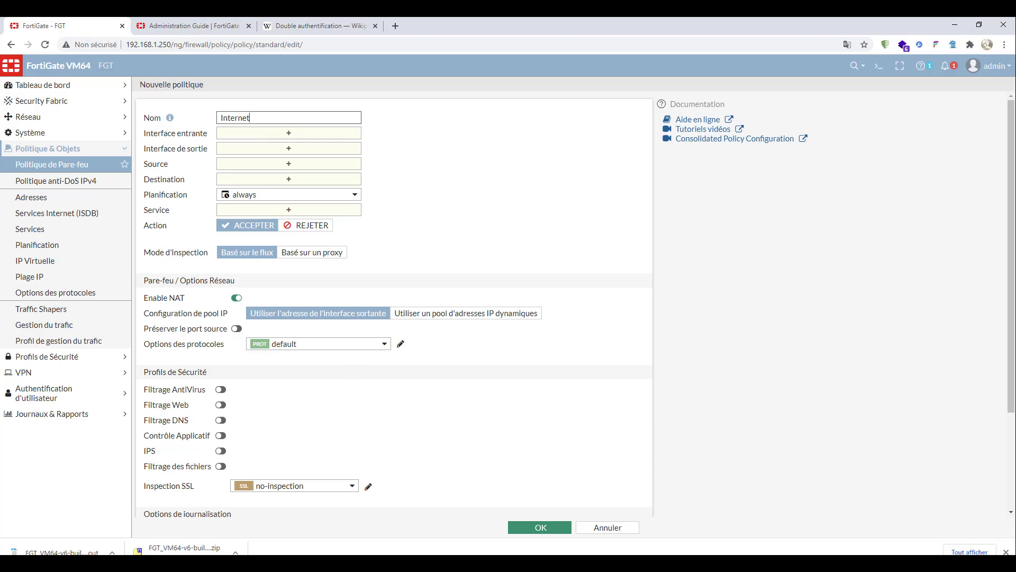
Switch to Microsoft Whiteboard and erase the old network sketch completely.
{"action": "key", "text": "alt+Tab"}
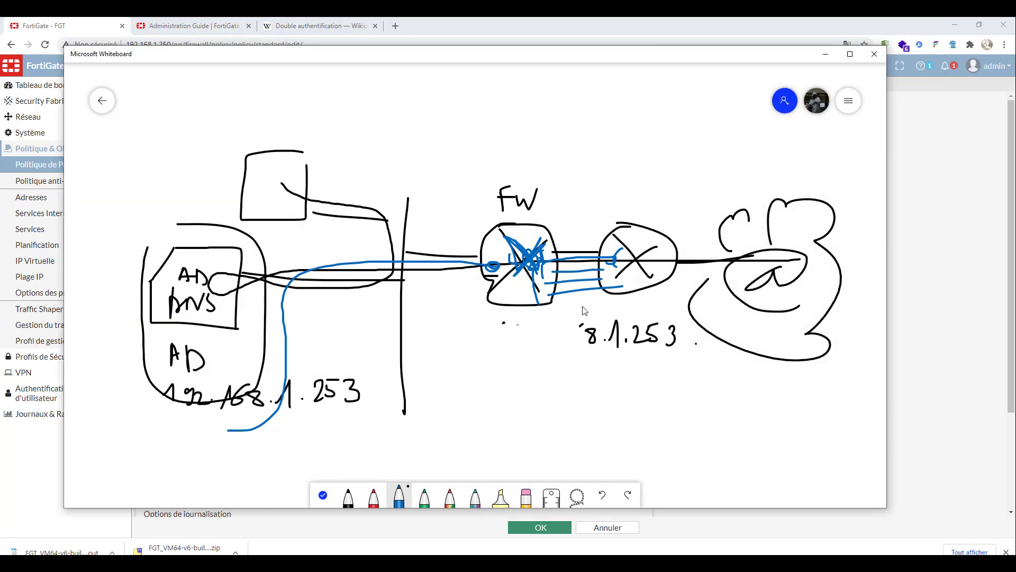
{"action": "left_click", "coordinate": [526, 497]}
{"action": "mouse_move", "coordinate": [465, 324]}
{"action": "left_mouse_down"}
{"action": "mouse_move", "coordinate": [417, 290]}
{"action": "mouse_move", "coordinate": [288, 270]}
{"action": "mouse_move", "coordinate": [238, 170]}
{"action": "mouse_move", "coordinate": [249, 438]}
{"action": "mouse_move", "coordinate": [213, 291]}
{"action": "mouse_move", "coordinate": [172, 269]}
{"action": "mouse_move", "coordinate": [692, 313]}
{"action": "mouse_move", "coordinate": [660, 245]}
{"action": "mouse_move", "coordinate": [445, 201]}
{"action": "mouse_move", "coordinate": [797, 343]}
{"action": "left_mouse_up"}
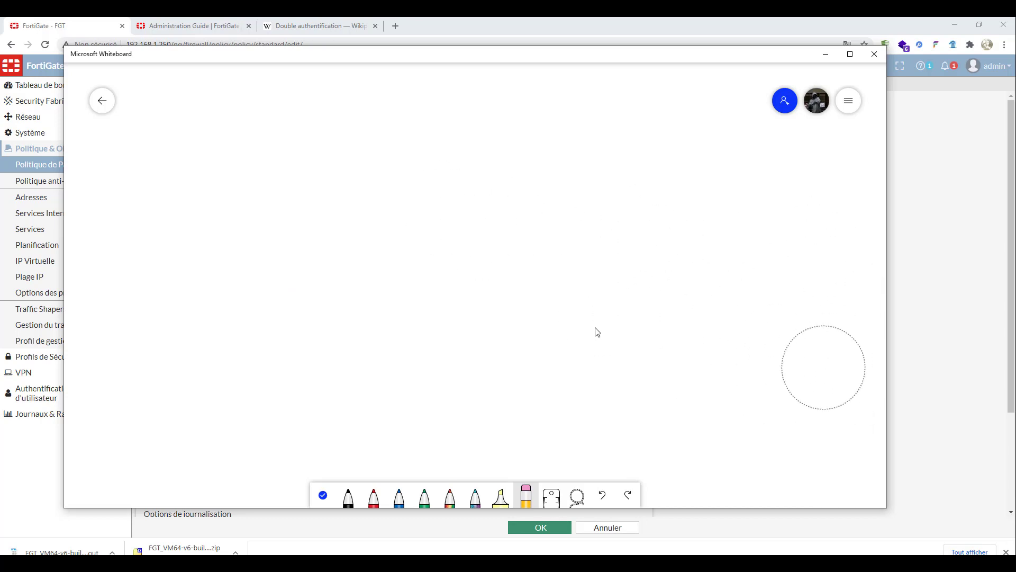
Sketch the internal network in black: a vertical network line, a server labelled AD and two workstation boxes beneath it.
{"action": "left_click", "coordinate": [348, 498]}
{"action": "left_click_drag", "start_coordinate": [190, 139], "coordinate": [171, 340]}
{"action": "left_click_drag", "start_coordinate": [106, 167], "coordinate": [195, 174]}
{"action": "mouse_move", "coordinate": [95, 147]}
{"action": "left_mouse_down"}
{"action": "mouse_move", "coordinate": [106, 185]}
{"action": "mouse_move", "coordinate": [80, 194]}
{"action": "mouse_move", "coordinate": [99, 133]}
{"action": "left_mouse_up"}
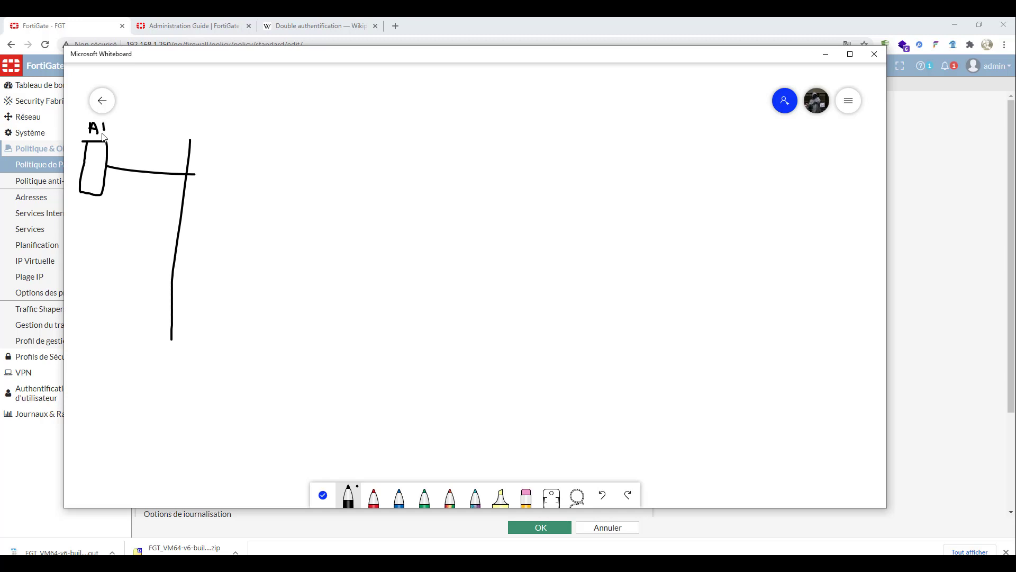
{"action": "left_click_drag", "start_coordinate": [105, 123], "coordinate": [105, 133]}
{"action": "left_click_drag", "start_coordinate": [130, 246], "coordinate": [172, 251]}
{"action": "mouse_move", "coordinate": [123, 227]}
{"action": "left_mouse_down"}
{"action": "mouse_move", "coordinate": [90, 268]}
{"action": "mouse_move", "coordinate": [123, 228]}
{"action": "left_mouse_up"}
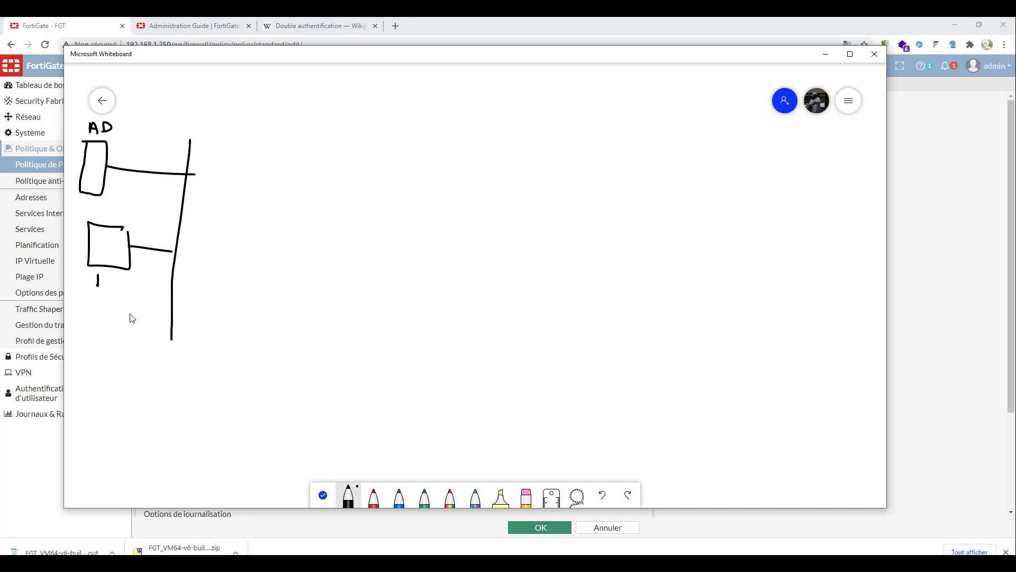
{"action": "mouse_move", "coordinate": [89, 298]}
{"action": "left_mouse_down"}
{"action": "mouse_move", "coordinate": [126, 331]}
{"action": "mouse_move", "coordinate": [89, 343]}
{"action": "mouse_move", "coordinate": [88, 300]}
{"action": "left_mouse_up"}
Draw a large rounded firewall linked to the internal network line and label it "FW".
{"action": "left_click_drag", "start_coordinate": [181, 227], "coordinate": [364, 232]}
{"action": "mouse_move", "coordinate": [441, 172]}
{"action": "left_mouse_down"}
{"action": "mouse_move", "coordinate": [368, 233]}
{"action": "mouse_move", "coordinate": [416, 160]}
{"action": "mouse_move", "coordinate": [387, 158]}
{"action": "left_mouse_up"}
{"action": "mouse_move", "coordinate": [408, 111]}
{"action": "left_mouse_down"}
{"action": "mouse_move", "coordinate": [428, 114]}
{"action": "mouse_move", "coordinate": [431, 135]}
{"action": "mouse_move", "coordinate": [466, 114]}
{"action": "left_mouse_up"}
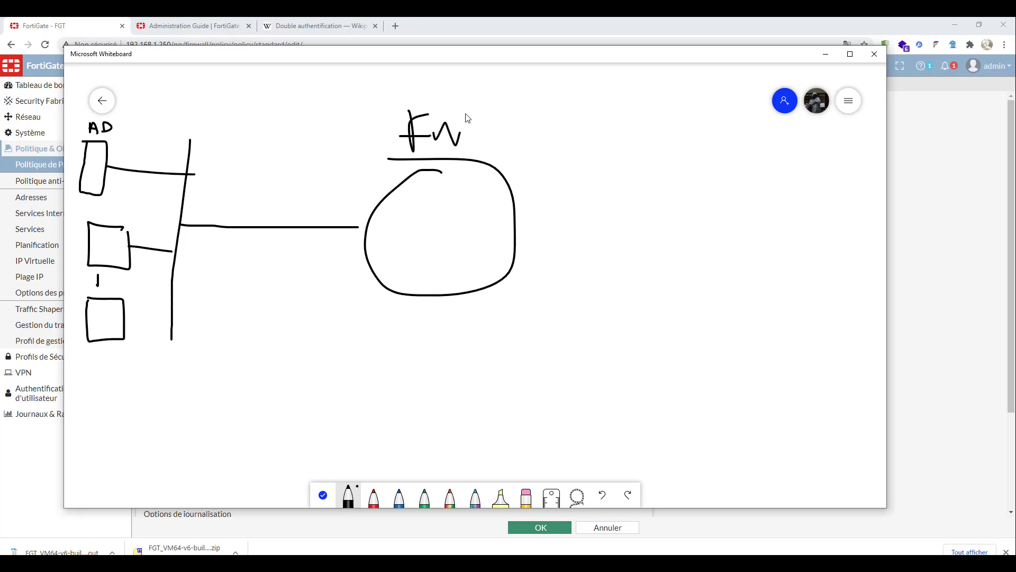
Draw an Internet cloud linked to the firewall, and label the firewall's two interfaces LAN and WAN.
{"action": "left_click", "coordinate": [519, 216]}
{"action": "left_click_drag", "start_coordinate": [533, 218], "coordinate": [636, 218]}
{"action": "mouse_move", "coordinate": [684, 227]}
{"action": "left_mouse_down"}
{"action": "mouse_move", "coordinate": [783, 202]}
{"action": "mouse_move", "coordinate": [674, 352]}
{"action": "mouse_move", "coordinate": [696, 220]}
{"action": "left_mouse_up"}
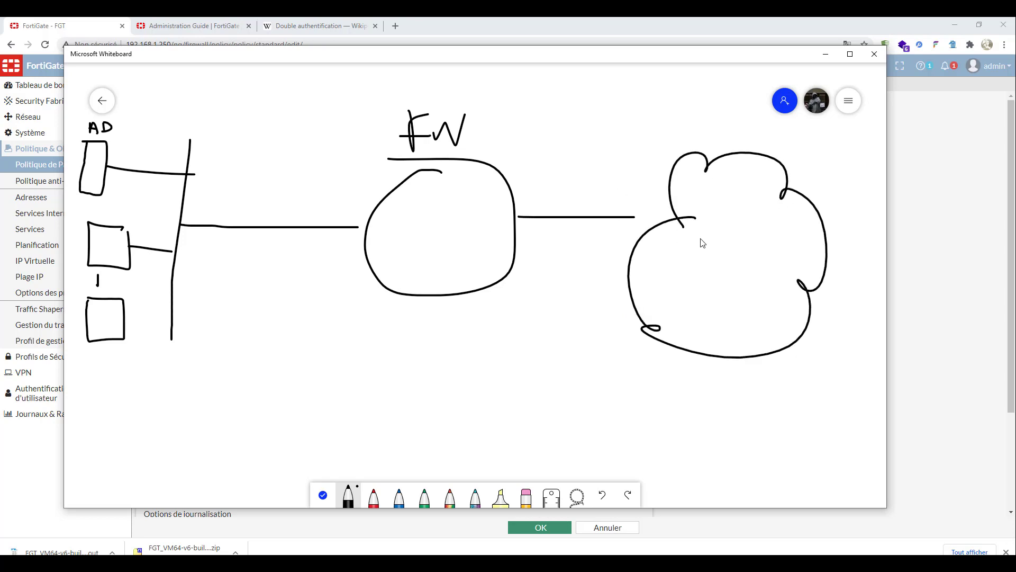
{"action": "mouse_move", "coordinate": [750, 245]}
{"action": "left_mouse_down"}
{"action": "mouse_move", "coordinate": [735, 252]}
{"action": "mouse_move", "coordinate": [704, 241]}
{"action": "mouse_move", "coordinate": [814, 270]}
{"action": "left_mouse_up"}
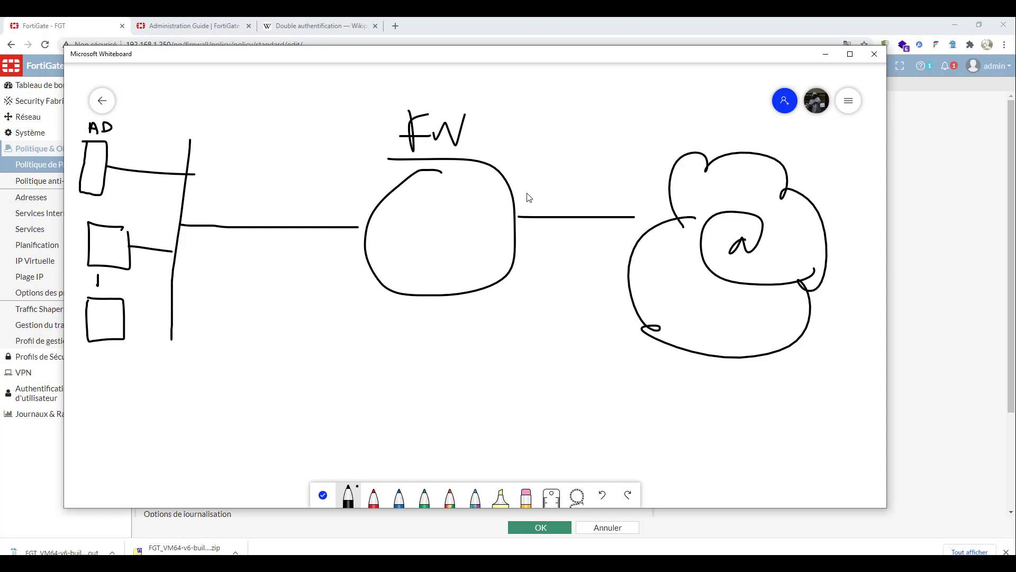
{"action": "mouse_move", "coordinate": [515, 187]}
{"action": "left_mouse_down"}
{"action": "mouse_move", "coordinate": [541, 190]}
{"action": "mouse_move", "coordinate": [554, 210]}
{"action": "mouse_move", "coordinate": [565, 188]}
{"action": "left_mouse_up"}
{"action": "mouse_move", "coordinate": [326, 186]}
{"action": "left_mouse_down"}
{"action": "mouse_move", "coordinate": [365, 207]}
{"action": "mouse_move", "coordinate": [376, 183]}
{"action": "left_mouse_up"}
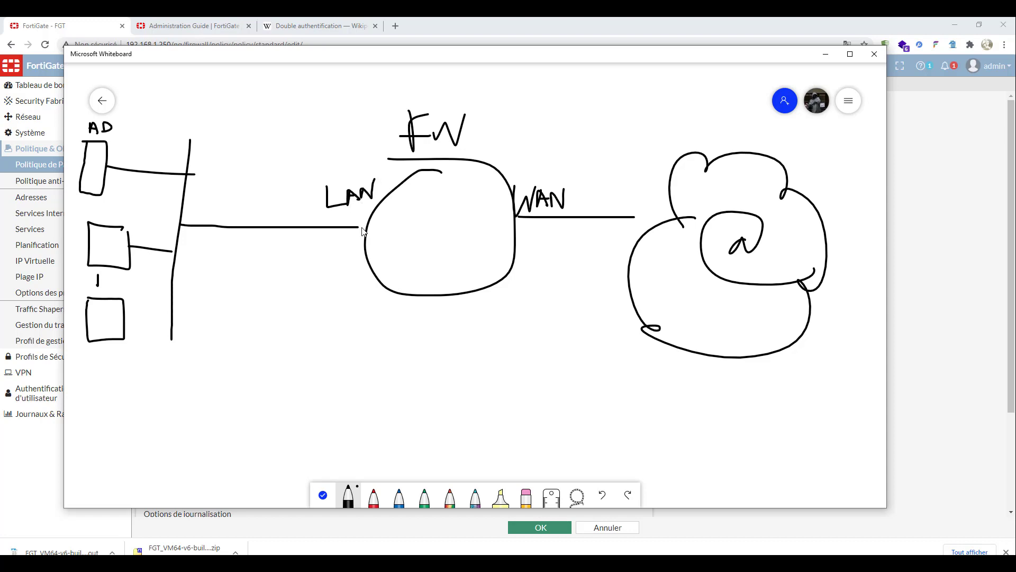
Mark the internal hosts with blue lines and write "source" beneath them.
{"action": "left_click", "coordinate": [399, 498]}
{"action": "left_click_drag", "start_coordinate": [108, 329], "coordinate": [109, 349]}
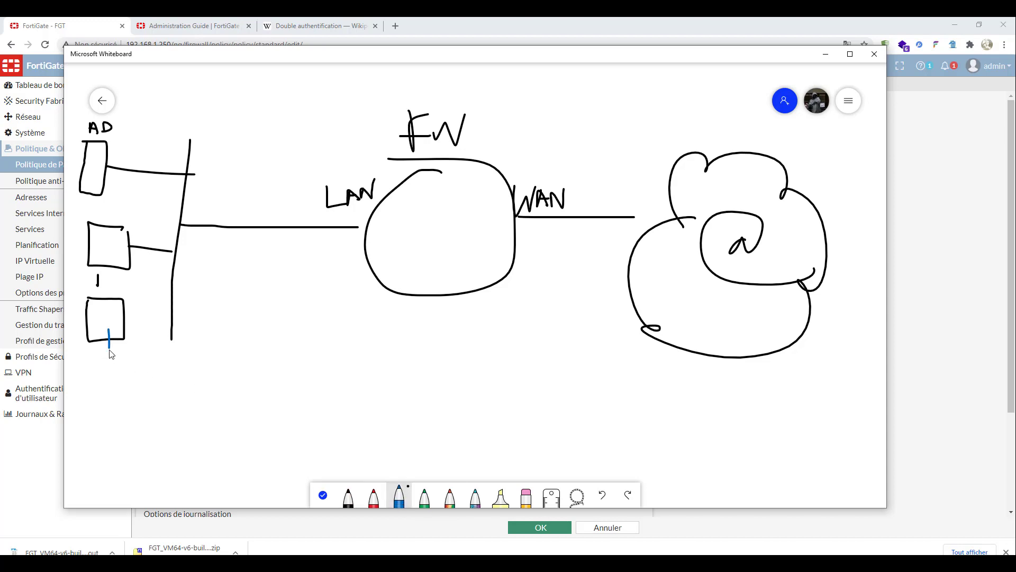
{"action": "left_click_drag", "start_coordinate": [147, 127], "coordinate": [142, 348]}
{"action": "mouse_move", "coordinate": [79, 381]}
{"action": "left_mouse_down"}
{"action": "mouse_move", "coordinate": [84, 390]}
{"action": "mouse_move", "coordinate": [129, 381]}
{"action": "mouse_move", "coordinate": [135, 390]}
{"action": "left_mouse_up"}
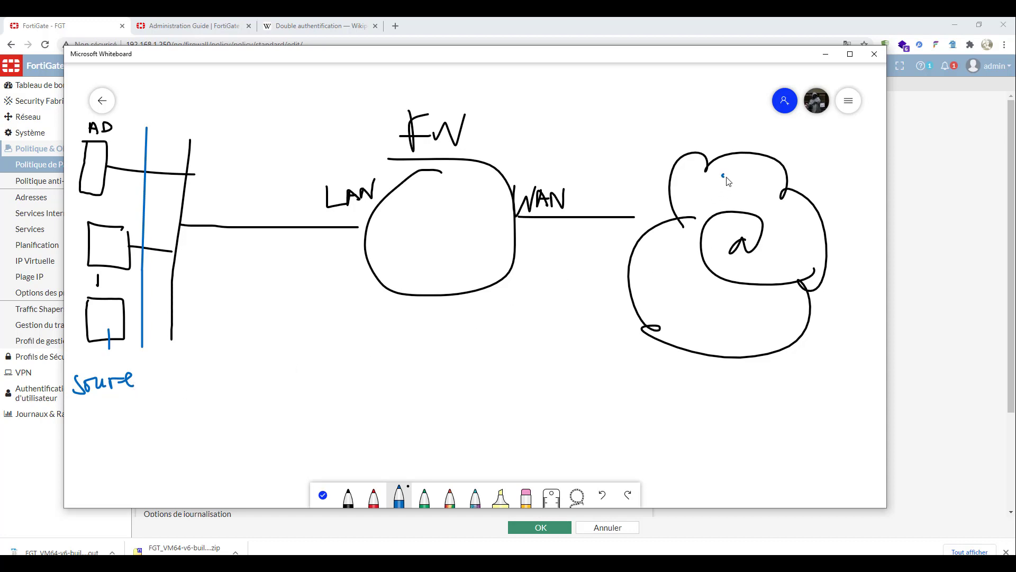
Write google.fr followed by a port number in blue at the Internet cloud.
{"action": "mouse_move", "coordinate": [726, 177]}
{"action": "left_mouse_down"}
{"action": "mouse_move", "coordinate": [767, 169]}
{"action": "mouse_move", "coordinate": [772, 182]}
{"action": "mouse_move", "coordinate": [844, 183]}
{"action": "left_mouse_up"}
{"action": "left_click", "coordinate": [779, 180]}
{"action": "left_click", "coordinate": [817, 183]}
{"action": "left_click", "coordinate": [811, 195]}
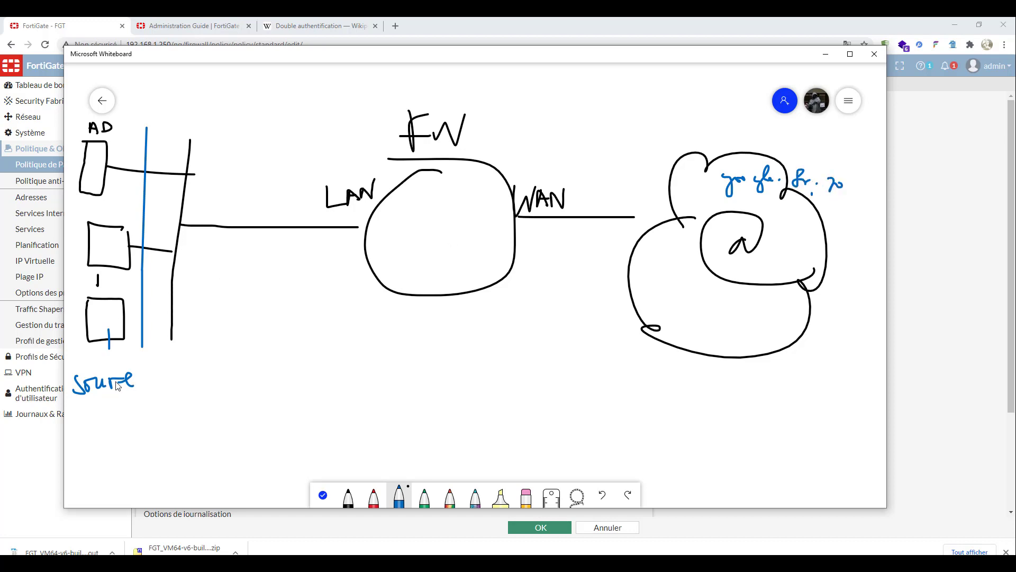
Add port 80 to the source label and trace the traffic through the firewall to the WAN, writing "http" above it.
{"action": "left_click", "coordinate": [145, 374]}
{"action": "mouse_move", "coordinate": [111, 410]}
{"action": "left_mouse_down"}
{"action": "mouse_move", "coordinate": [105, 423]}
{"action": "mouse_move", "coordinate": [124, 416]}
{"action": "mouse_move", "coordinate": [118, 403]}
{"action": "left_mouse_up"}
{"action": "mouse_move", "coordinate": [132, 396]}
{"action": "left_mouse_down"}
{"action": "mouse_move", "coordinate": [151, 262]}
{"action": "mouse_move", "coordinate": [181, 229]}
{"action": "mouse_move", "coordinate": [625, 222]}
{"action": "left_mouse_up"}
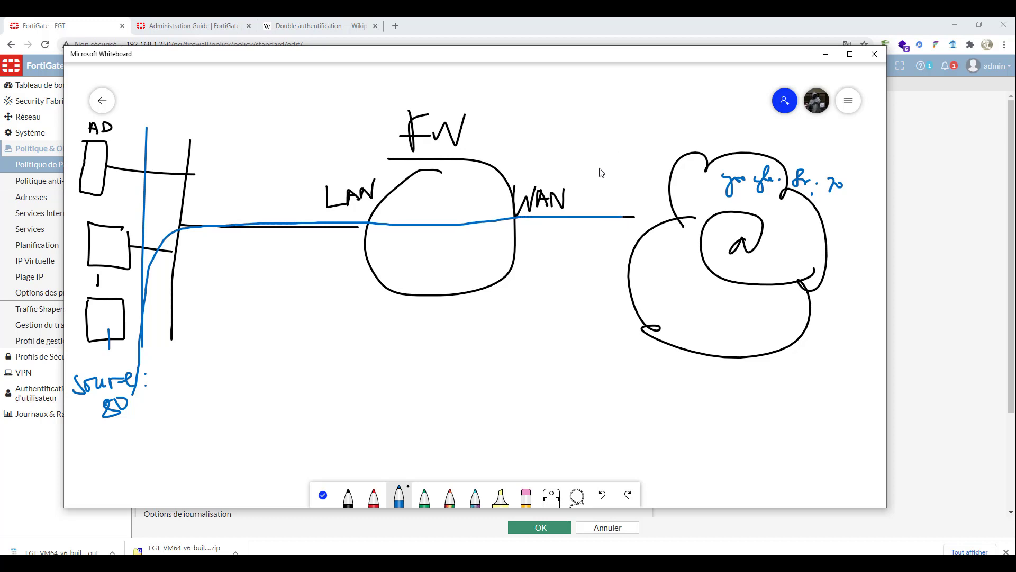
{"action": "left_click_drag", "start_coordinate": [588, 153], "coordinate": [662, 151]}
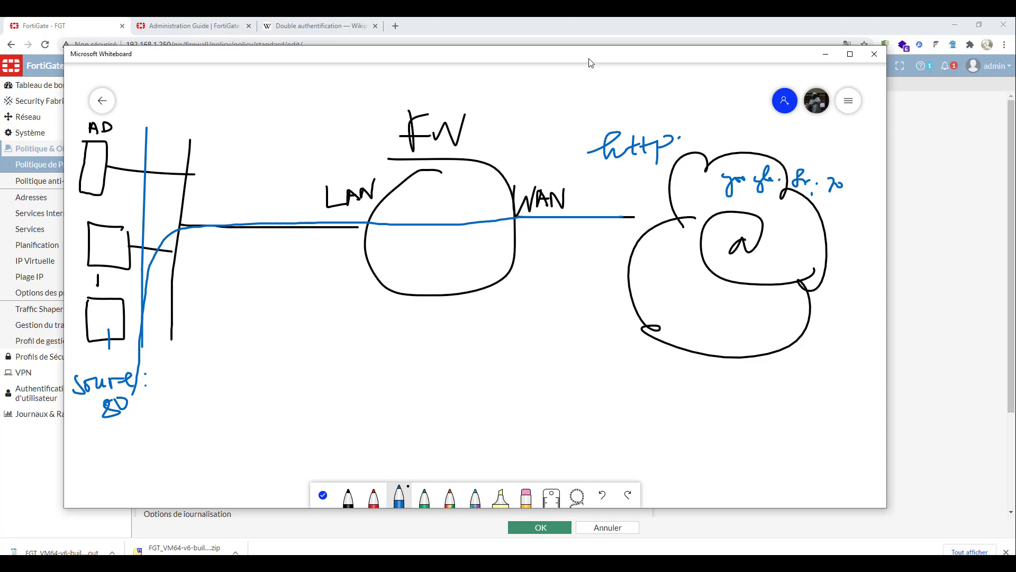
Return to the FortiGate policy form and set the incoming interface to LAN (port1).
{"action": "left_click_drag", "start_coordinate": [591, 63], "coordinate": [635, 191]}
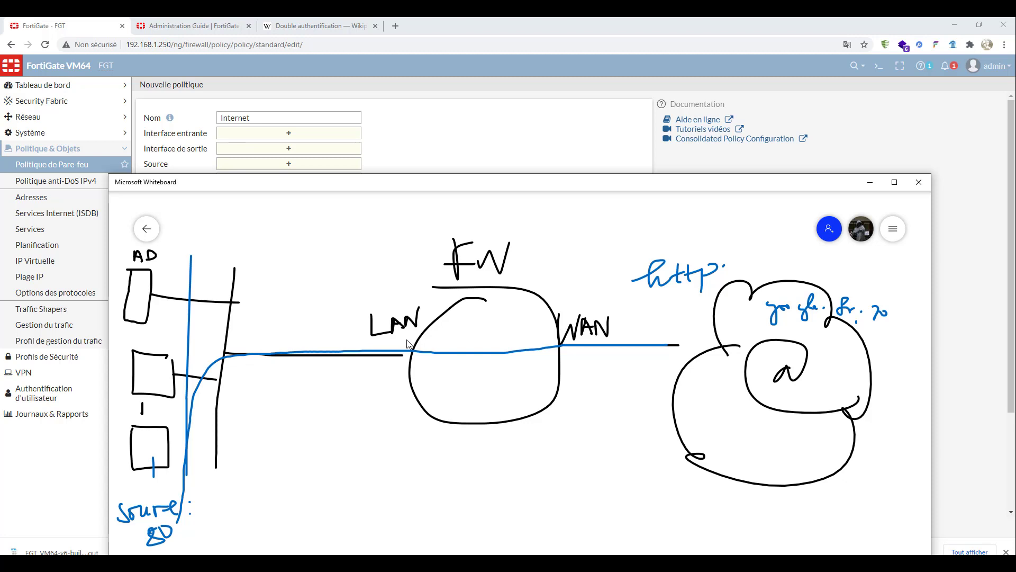
{"action": "left_click", "coordinate": [288, 134]}
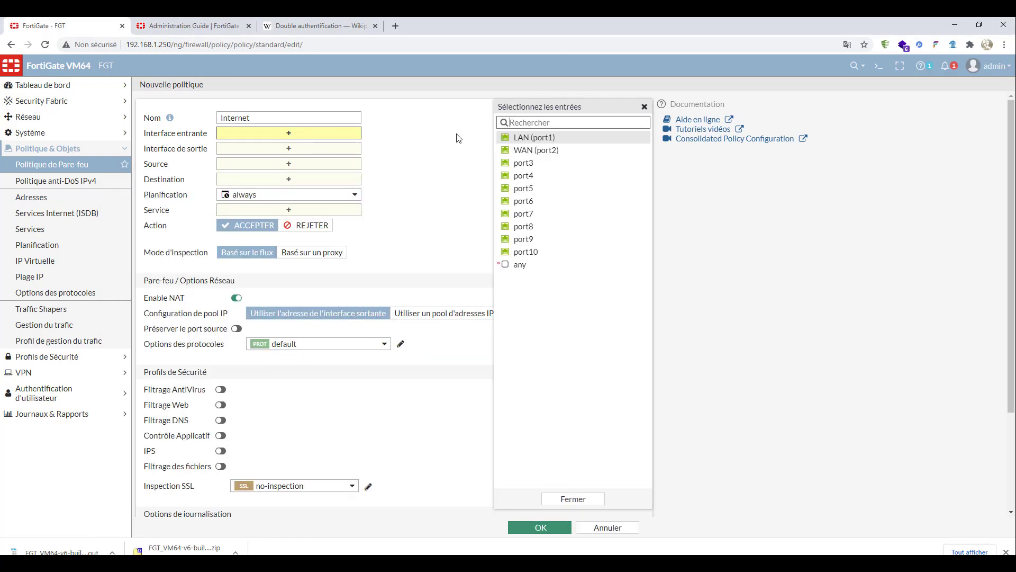
{"action": "left_click", "coordinate": [534, 137]}
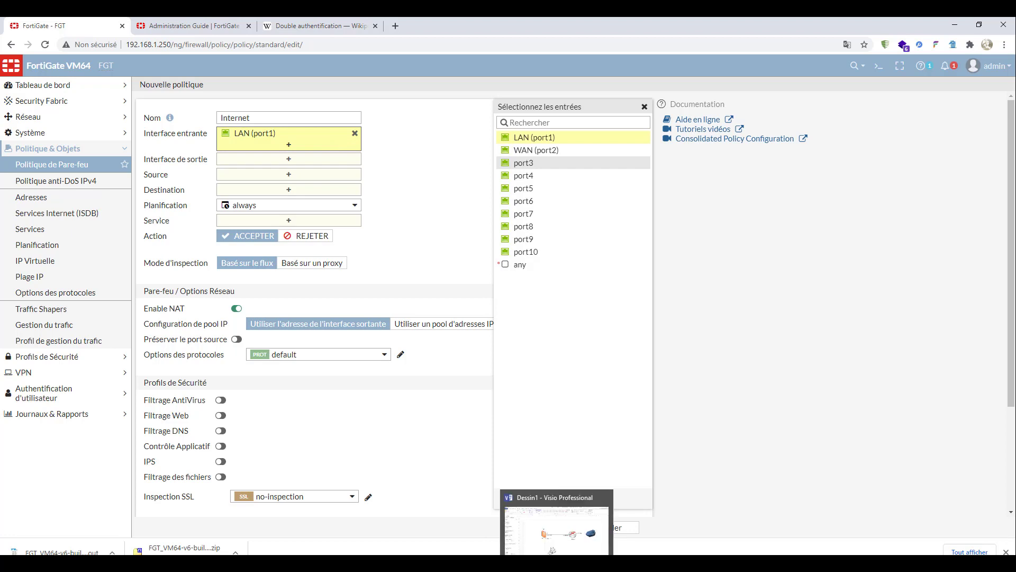
On the whiteboard, draw a blue box beneath the firewall, linked to it by a line labelled DMZ.
{"action": "left_click", "coordinate": [463, 492]}
{"action": "left_click_drag", "start_coordinate": [485, 419], "coordinate": [483, 477]}
{"action": "left_click_drag", "start_coordinate": [496, 430], "coordinate": [497, 442]}
{"action": "mouse_move", "coordinate": [496, 430]}
{"action": "left_mouse_down"}
{"action": "mouse_move", "coordinate": [507, 435]}
{"action": "mouse_move", "coordinate": [497, 442]}
{"action": "left_mouse_up"}
{"action": "mouse_move", "coordinate": [512, 440]}
{"action": "left_mouse_down"}
{"action": "mouse_move", "coordinate": [513, 429]}
{"action": "mouse_move", "coordinate": [551, 437]}
{"action": "left_mouse_up"}
{"action": "left_click_drag", "start_coordinate": [546, 434], "coordinate": [564, 429]}
{"action": "mouse_move", "coordinate": [458, 476]}
{"action": "left_mouse_down"}
{"action": "mouse_move", "coordinate": [551, 476]}
{"action": "mouse_move", "coordinate": [558, 529]}
{"action": "left_mouse_up"}
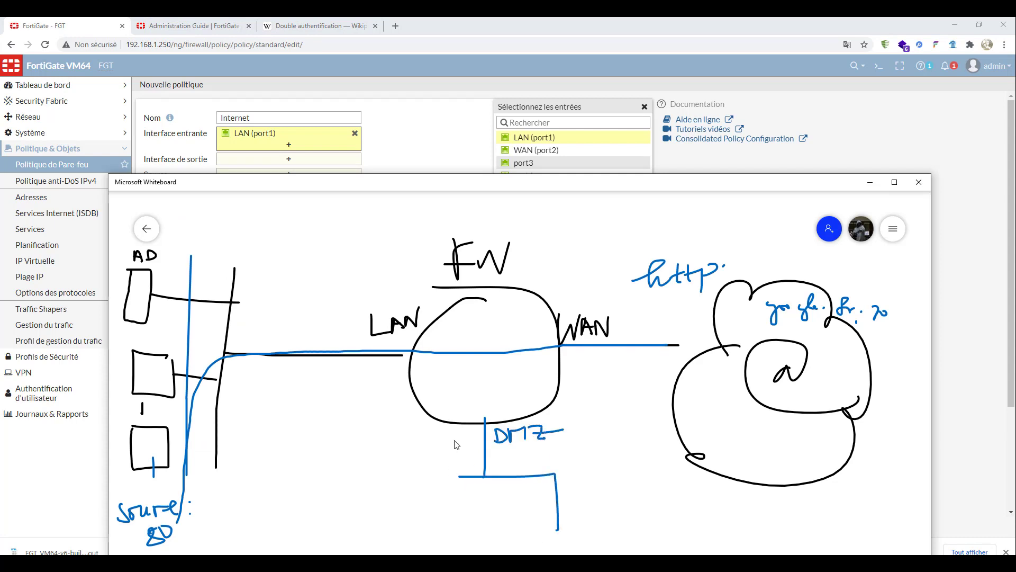
{"action": "left_click_drag", "start_coordinate": [479, 196], "coordinate": [477, 111]}
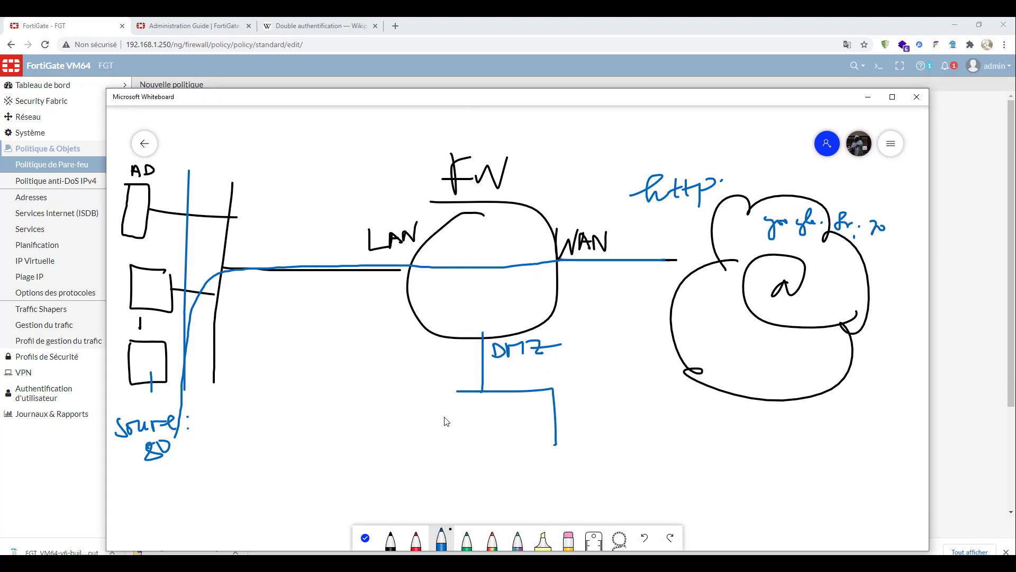
{"action": "mouse_move", "coordinate": [449, 402]}
{"action": "left_mouse_down"}
{"action": "mouse_move", "coordinate": [559, 463]}
{"action": "mouse_move", "coordinate": [556, 410]}
{"action": "left_mouse_up"}
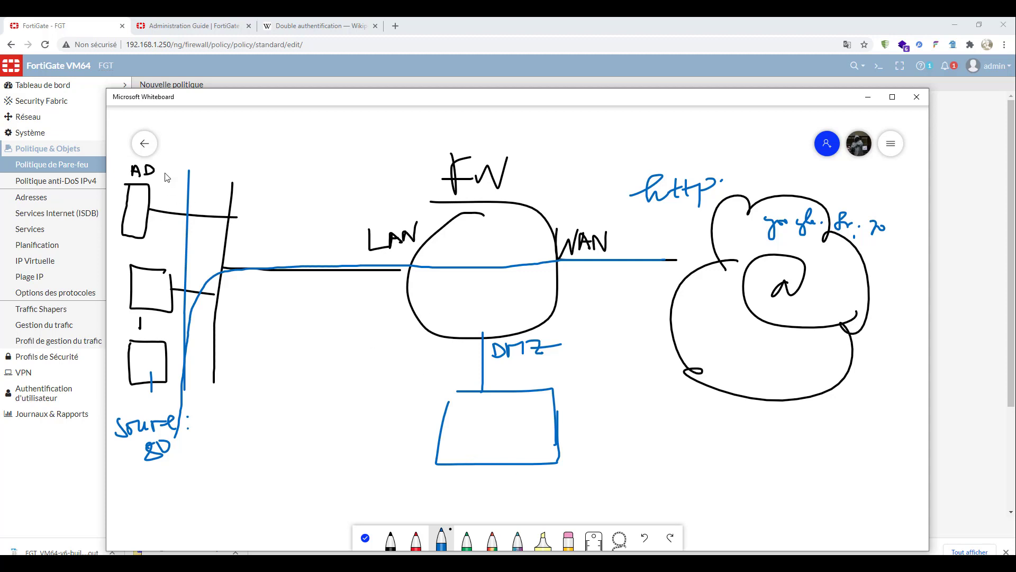
Write the DMZ's 172.16 /24 network address under its box and draw traffic paths between the internal hosts and the DMZ.
{"action": "left_click_drag", "start_coordinate": [165, 169], "coordinate": [159, 232]}
{"action": "left_click_drag", "start_coordinate": [180, 159], "coordinate": [177, 235]}
{"action": "left_click_drag", "start_coordinate": [496, 487], "coordinate": [511, 468]}
{"action": "mouse_move", "coordinate": [514, 469]}
{"action": "left_mouse_down"}
{"action": "mouse_move", "coordinate": [515, 488]}
{"action": "mouse_move", "coordinate": [525, 487]}
{"action": "mouse_move", "coordinate": [573, 460]}
{"action": "left_mouse_up"}
{"action": "mouse_move", "coordinate": [575, 462]}
{"action": "left_mouse_down"}
{"action": "mouse_move", "coordinate": [575, 481]}
{"action": "mouse_move", "coordinate": [632, 469]}
{"action": "mouse_move", "coordinate": [638, 498]}
{"action": "mouse_move", "coordinate": [671, 484]}
{"action": "mouse_move", "coordinate": [683, 493]}
{"action": "mouse_move", "coordinate": [515, 500]}
{"action": "mouse_move", "coordinate": [484, 451]}
{"action": "mouse_move", "coordinate": [496, 381]}
{"action": "mouse_move", "coordinate": [460, 299]}
{"action": "mouse_move", "coordinate": [246, 267]}
{"action": "mouse_move", "coordinate": [158, 316]}
{"action": "mouse_move", "coordinate": [156, 303]}
{"action": "left_mouse_up"}
{"action": "left_click", "coordinate": [597, 476]}
{"action": "mouse_move", "coordinate": [144, 248]}
{"action": "left_mouse_down"}
{"action": "mouse_move", "coordinate": [251, 239]}
{"action": "mouse_move", "coordinate": [405, 271]}
{"action": "mouse_move", "coordinate": [470, 422]}
{"action": "left_mouse_up"}
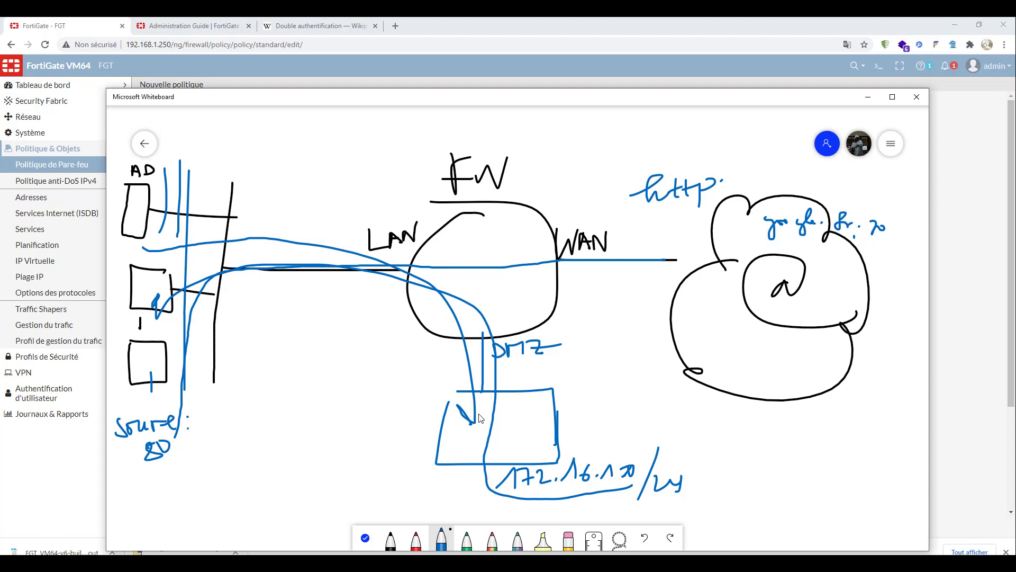
{"action": "left_click_drag", "start_coordinate": [484, 401], "coordinate": [475, 425]}
Trace the source traffic to the firewall in red, and mark off the two sides with red lines labelled LAN and WAN.
{"action": "left_click", "coordinate": [418, 543]}
{"action": "mouse_move", "coordinate": [170, 454]}
{"action": "left_mouse_down"}
{"action": "mouse_move", "coordinate": [223, 282]}
{"action": "mouse_move", "coordinate": [276, 269]}
{"action": "mouse_move", "coordinate": [408, 268]}
{"action": "left_mouse_up"}
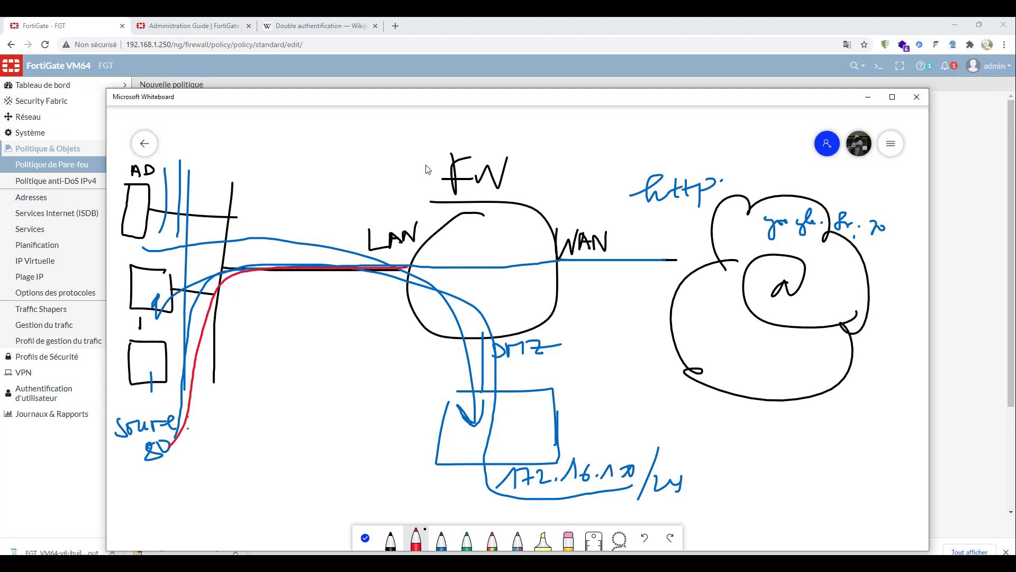
{"action": "left_click_drag", "start_coordinate": [425, 122], "coordinate": [409, 450]}
{"action": "mouse_move", "coordinate": [254, 437]}
{"action": "left_mouse_down"}
{"action": "mouse_move", "coordinate": [267, 459]}
{"action": "mouse_move", "coordinate": [294, 454]}
{"action": "left_mouse_up"}
{"action": "left_click_drag", "start_coordinate": [288, 460], "coordinate": [310, 437]}
{"action": "left_click_drag", "start_coordinate": [540, 167], "coordinate": [565, 401]}
{"action": "mouse_move", "coordinate": [604, 353]}
{"action": "left_mouse_down"}
{"action": "mouse_move", "coordinate": [619, 370]}
{"action": "mouse_move", "coordinate": [638, 354]}
{"action": "mouse_move", "coordinate": [643, 378]}
{"action": "mouse_move", "coordinate": [671, 345]}
{"action": "left_mouse_up"}
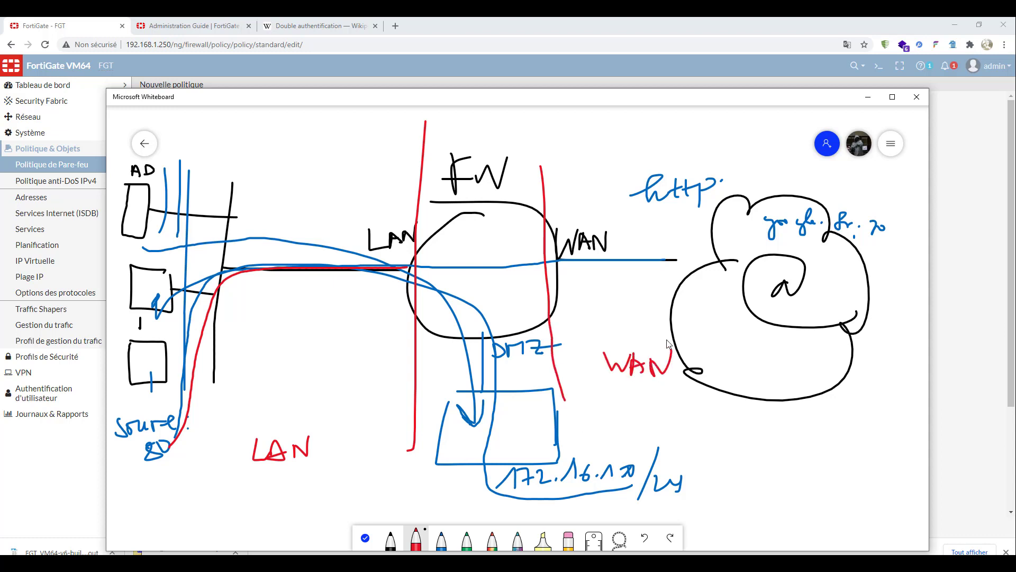
Back in the FortiGate policy form, set the outgoing interface to WAN (port2).
{"action": "left_click_drag", "start_coordinate": [500, 96], "coordinate": [537, 250]}
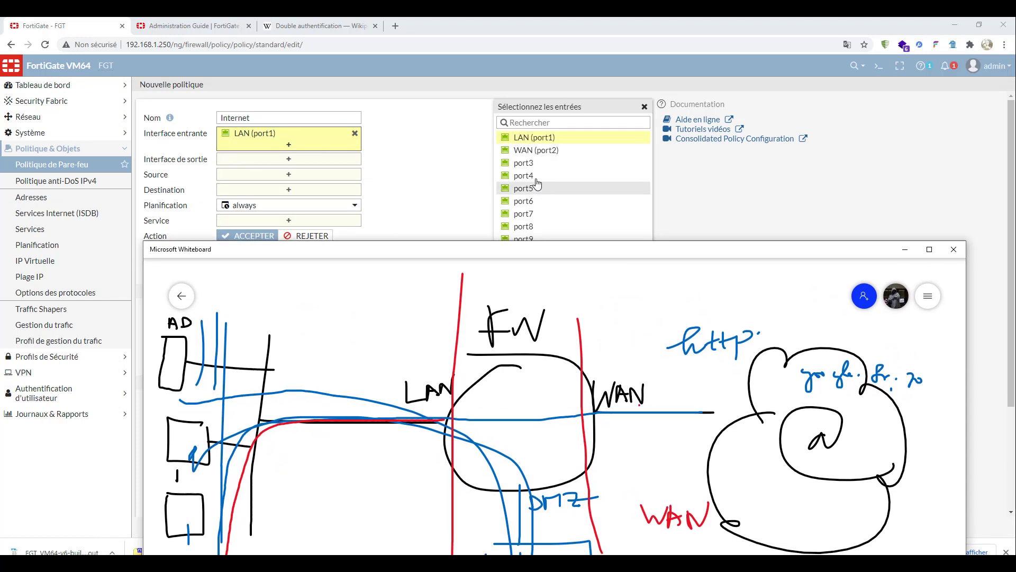
{"action": "left_click", "coordinate": [521, 150]}
{"action": "left_click", "coordinate": [355, 146]}
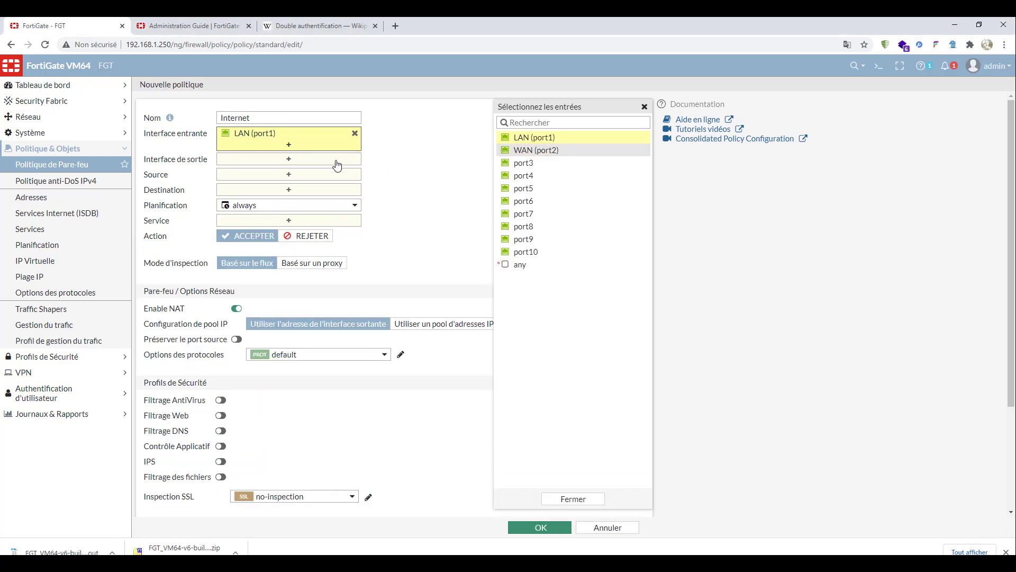
{"action": "left_click", "coordinate": [336, 160]}
{"action": "left_click", "coordinate": [535, 153]}
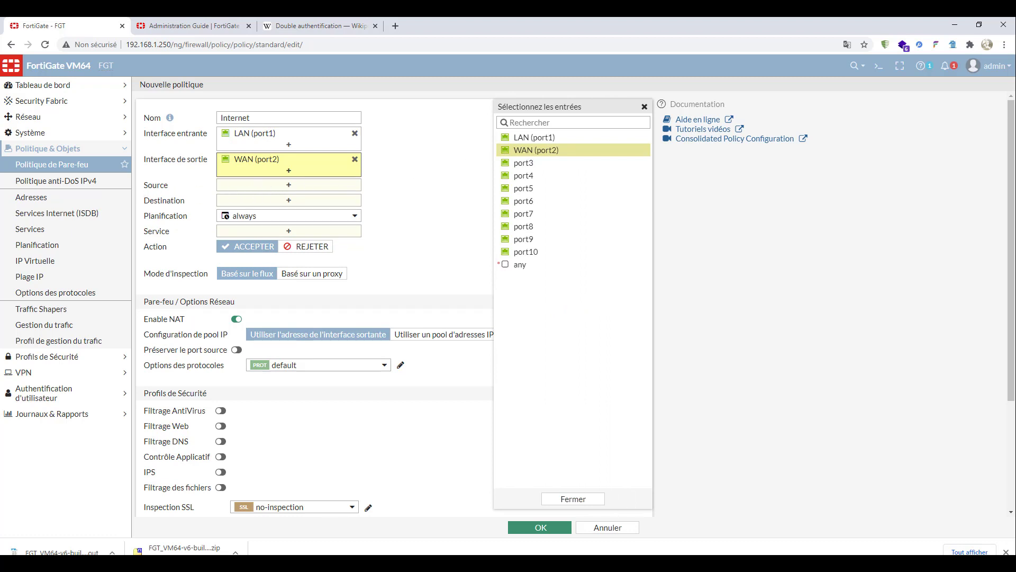
Open the policy's source selection, and in Microsoft Whiteboard frame the internal hosts in red and circle the AD server with a link to the frame.
{"action": "left_click", "coordinate": [289, 185]}
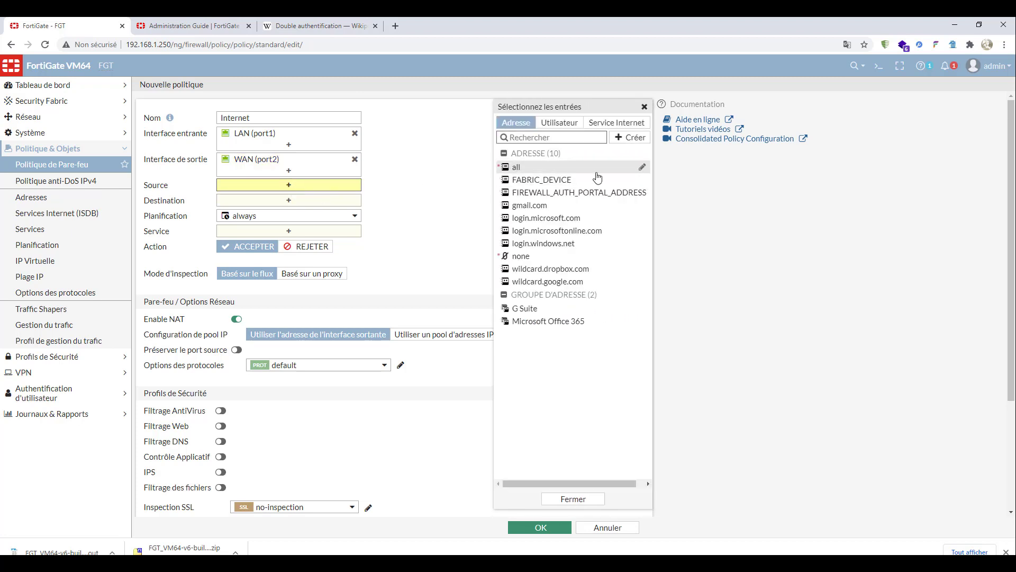
{"action": "mouse_move", "coordinate": [590, 181]}
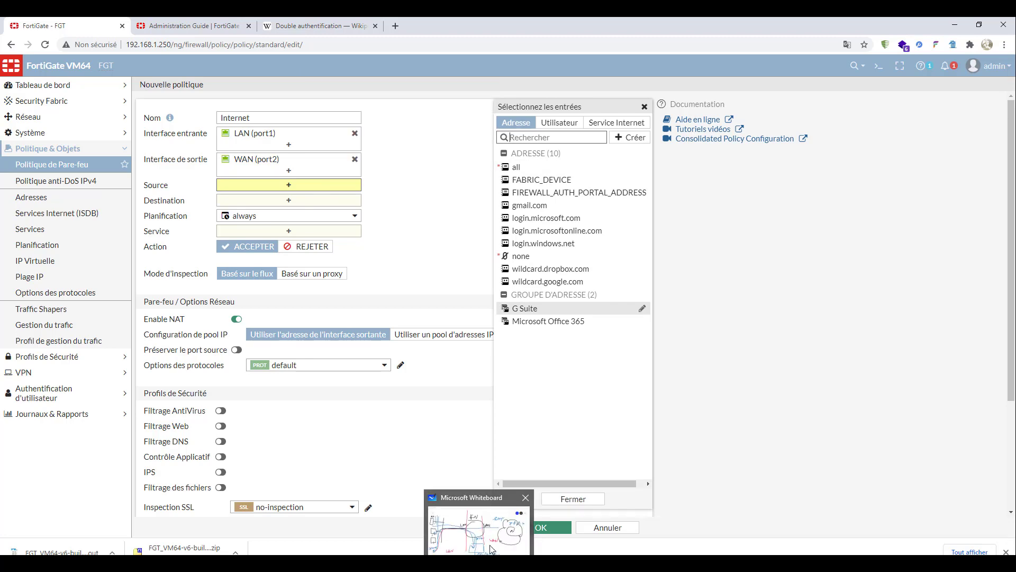
{"action": "left_click", "coordinate": [493, 548]}
{"action": "left_click_drag", "start_coordinate": [380, 249], "coordinate": [403, 108]}
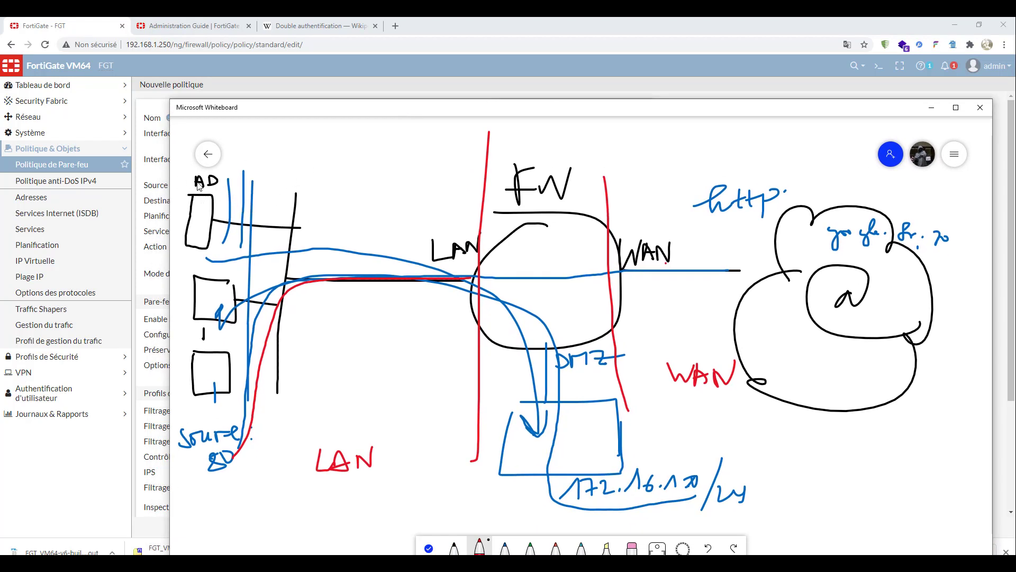
{"action": "mouse_move", "coordinate": [182, 172]}
{"action": "left_mouse_down"}
{"action": "mouse_move", "coordinate": [247, 182]}
{"action": "mouse_move", "coordinate": [253, 460]}
{"action": "mouse_move", "coordinate": [203, 464]}
{"action": "left_mouse_up"}
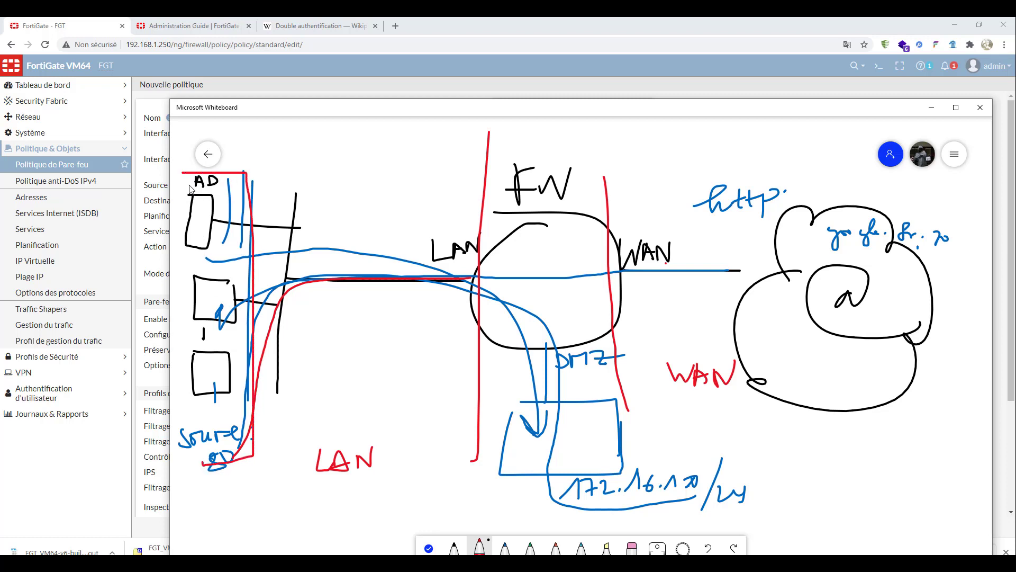
{"action": "left_click_drag", "start_coordinate": [189, 172], "coordinate": [187, 442]}
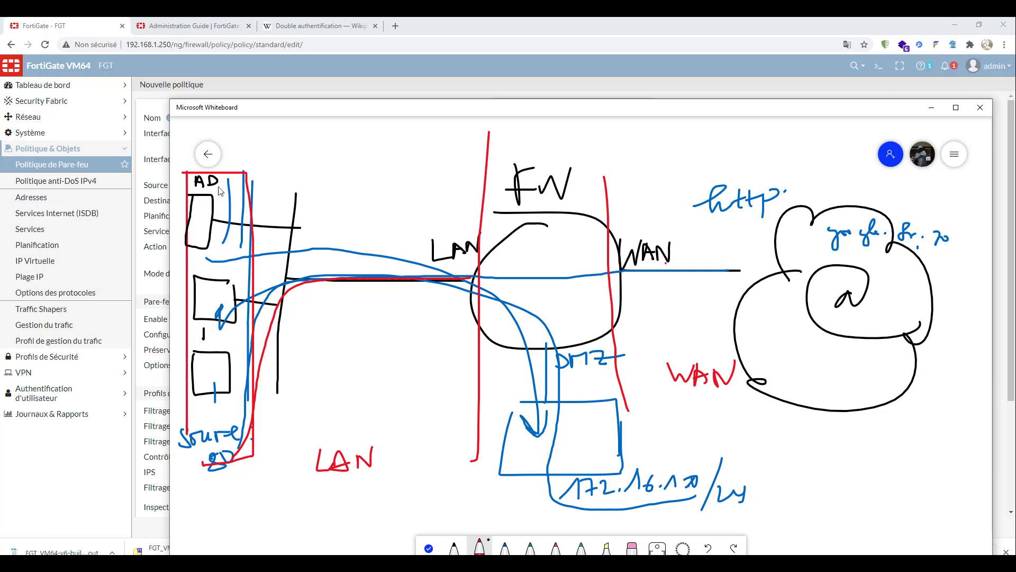
{"action": "mouse_move", "coordinate": [222, 190]}
{"action": "left_mouse_down"}
{"action": "mouse_move", "coordinate": [190, 203]}
{"action": "mouse_move", "coordinate": [189, 259]}
{"action": "mouse_move", "coordinate": [231, 223]}
{"action": "mouse_move", "coordinate": [219, 183]}
{"action": "left_mouse_up"}
{"action": "left_click_drag", "start_coordinate": [219, 222], "coordinate": [253, 218]}
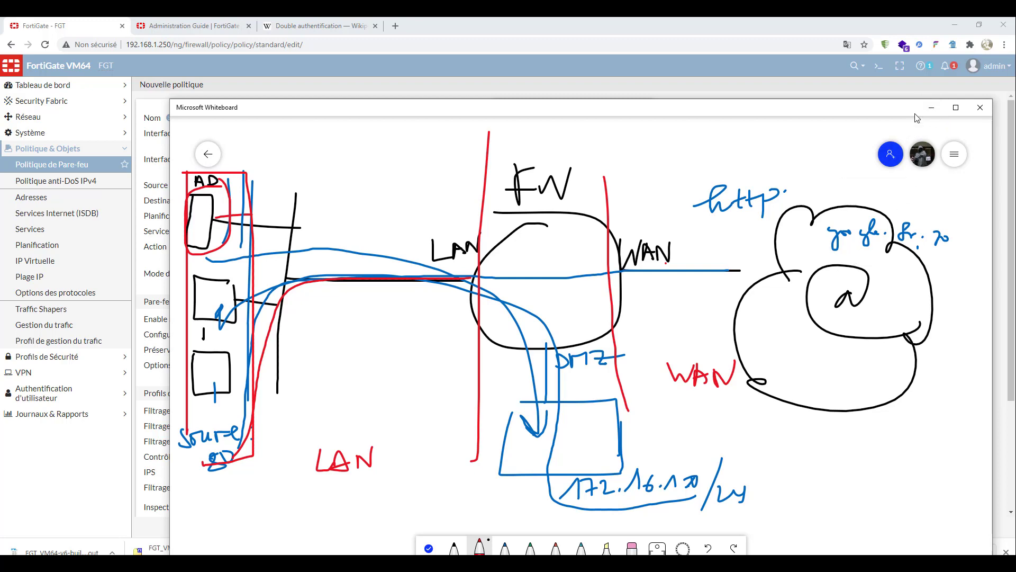
{"action": "left_click", "coordinate": [931, 107]}
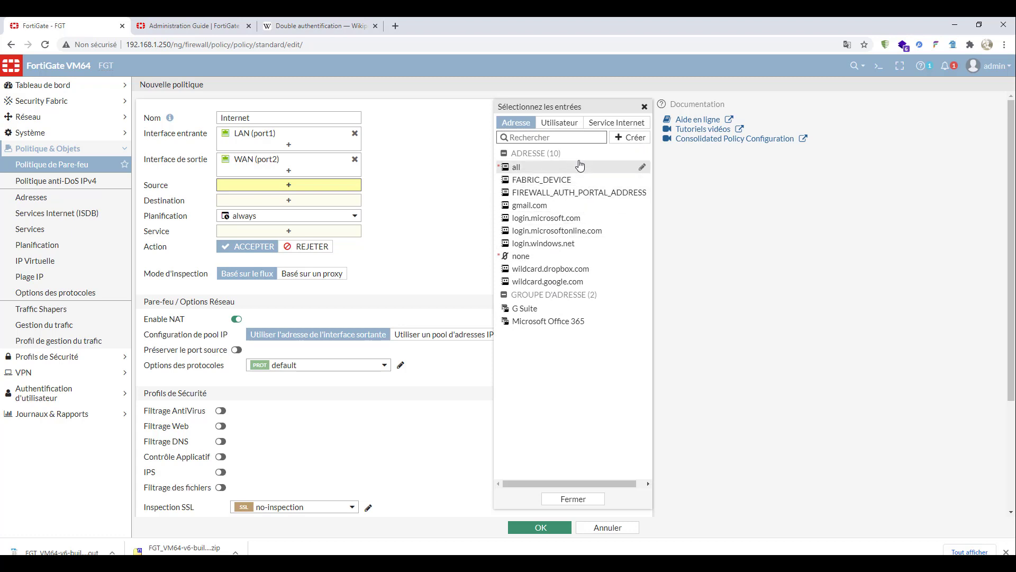
Back in the FortiGate policy form, create a subnet address named NETWORK_LAN with 192.168.1.0 255.255.255.0 on interface LAN (port1).
{"action": "left_click", "coordinate": [632, 139]}
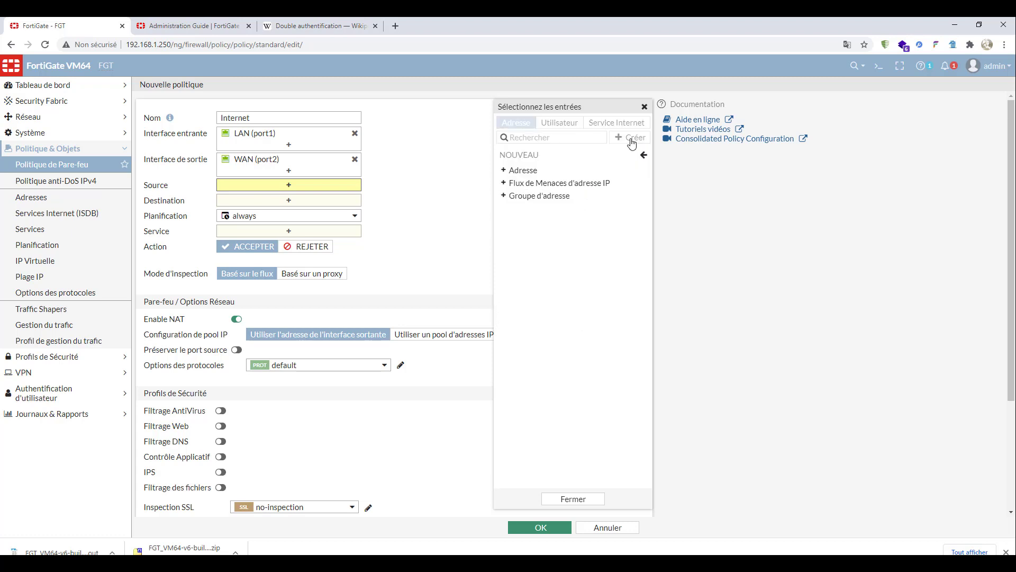
{"action": "left_click", "coordinate": [522, 171]}
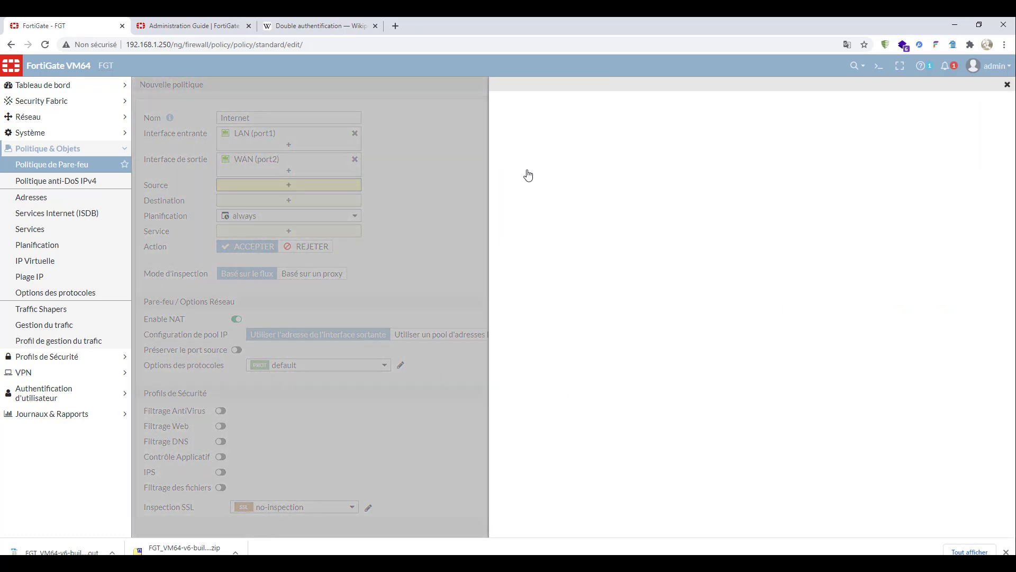
{"action": "left_click", "coordinate": [649, 113]}
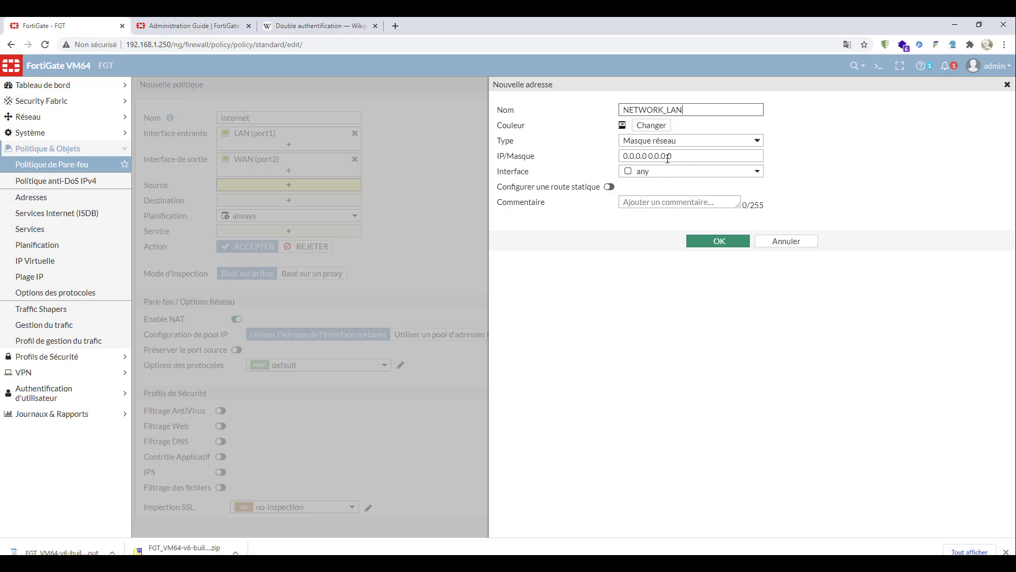
{"action": "left_click_drag", "start_coordinate": [681, 157], "coordinate": [577, 161]}
{"action": "type", "text": "192.168.1.0 255.255.255"}
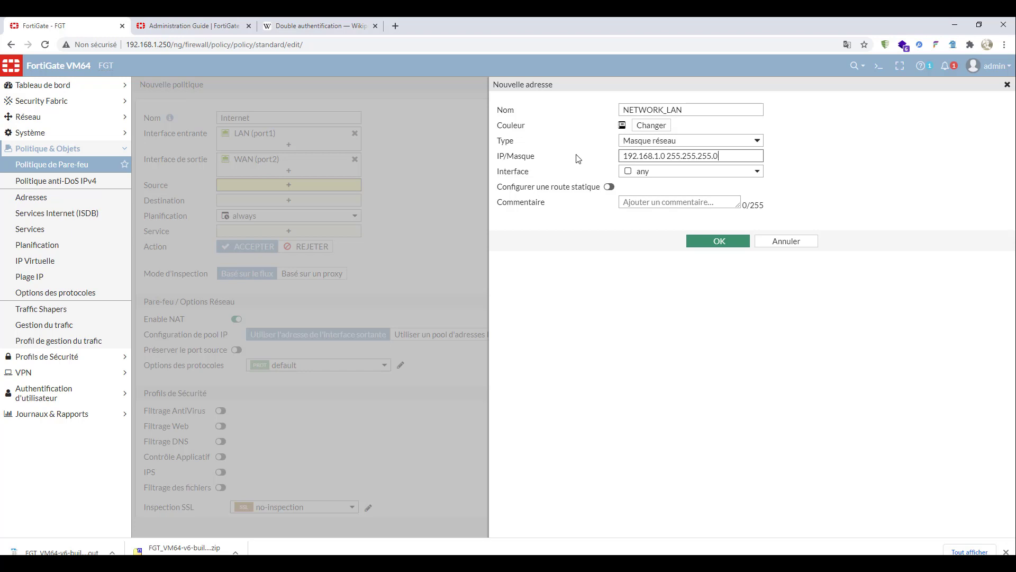
{"action": "left_click", "coordinate": [651, 174]}
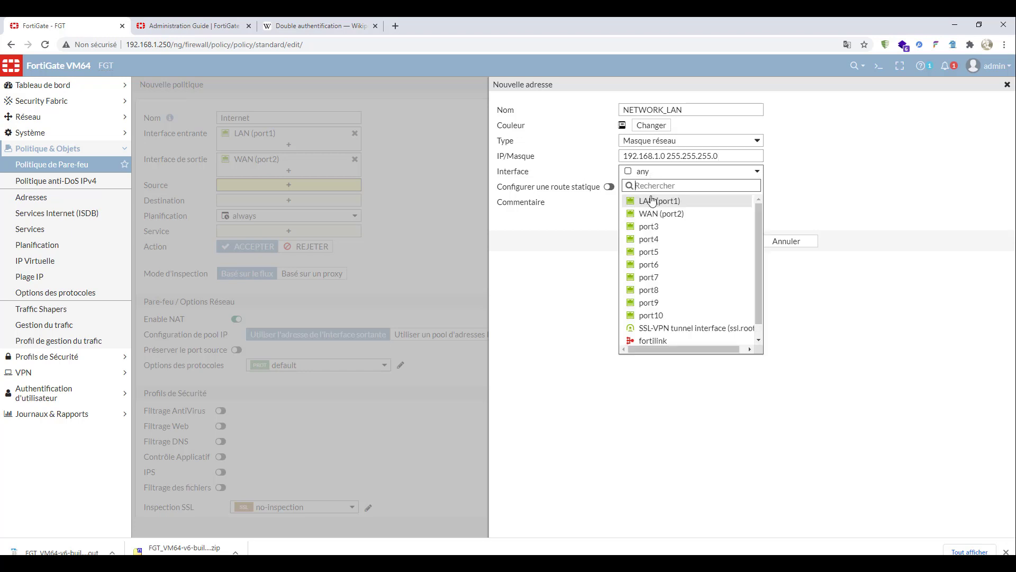
{"action": "left_click", "coordinate": [651, 206]}
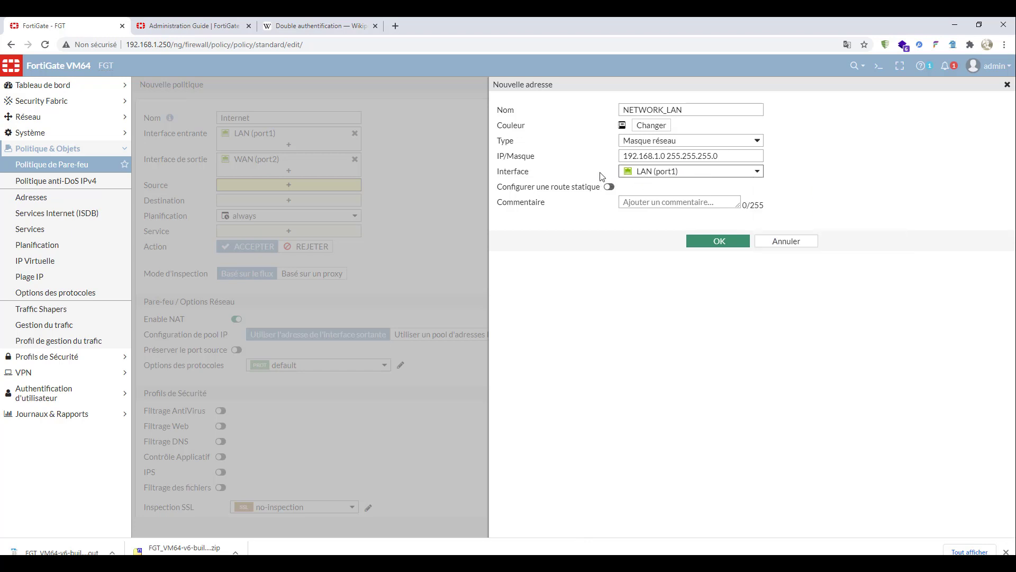
{"action": "mouse_move", "coordinate": [656, 175]}
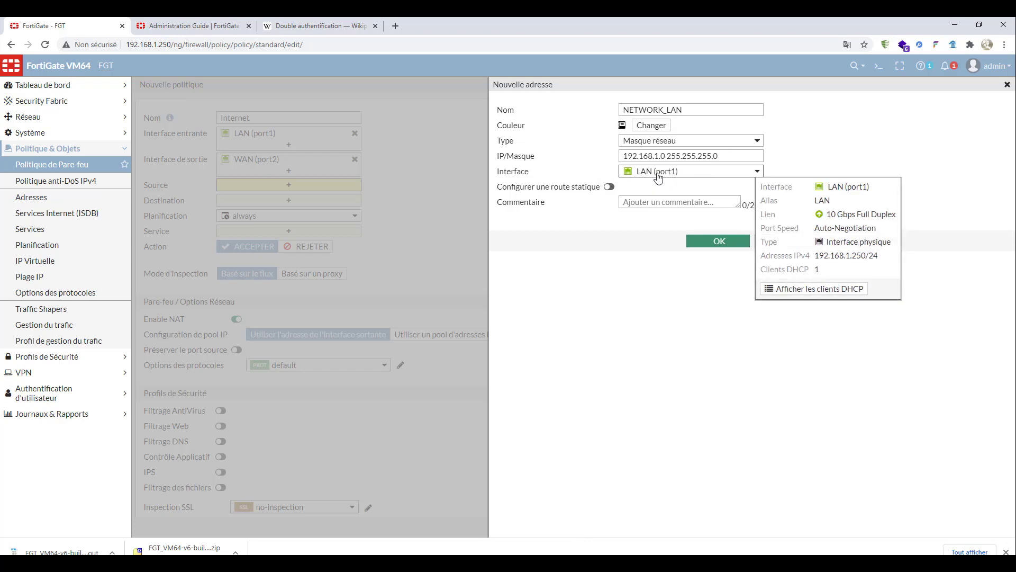
{"action": "left_click", "coordinate": [717, 241]}
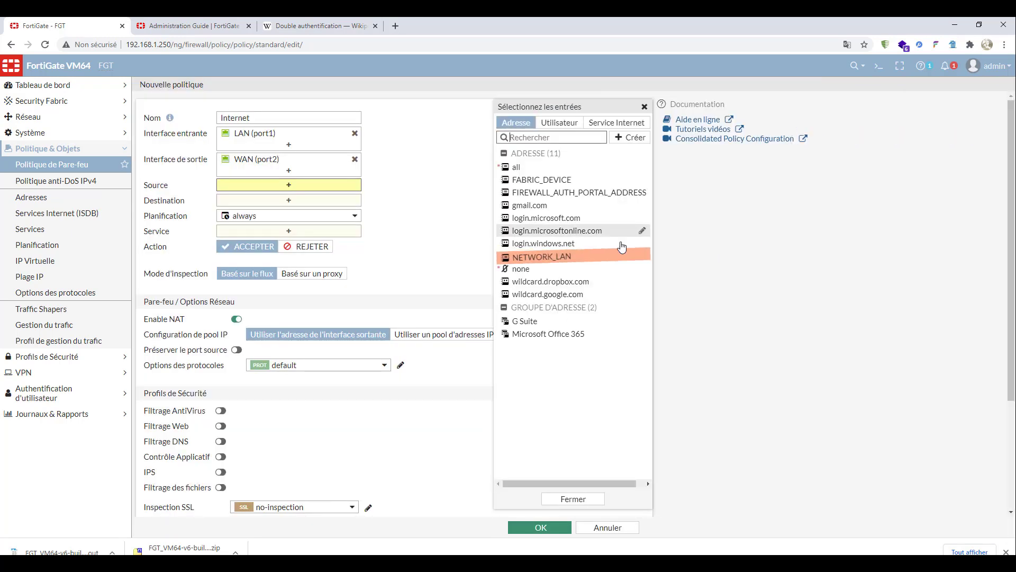
Set the policy's source to NETWORK_LAN and its destination to all.
{"action": "left_click", "coordinate": [579, 257]}
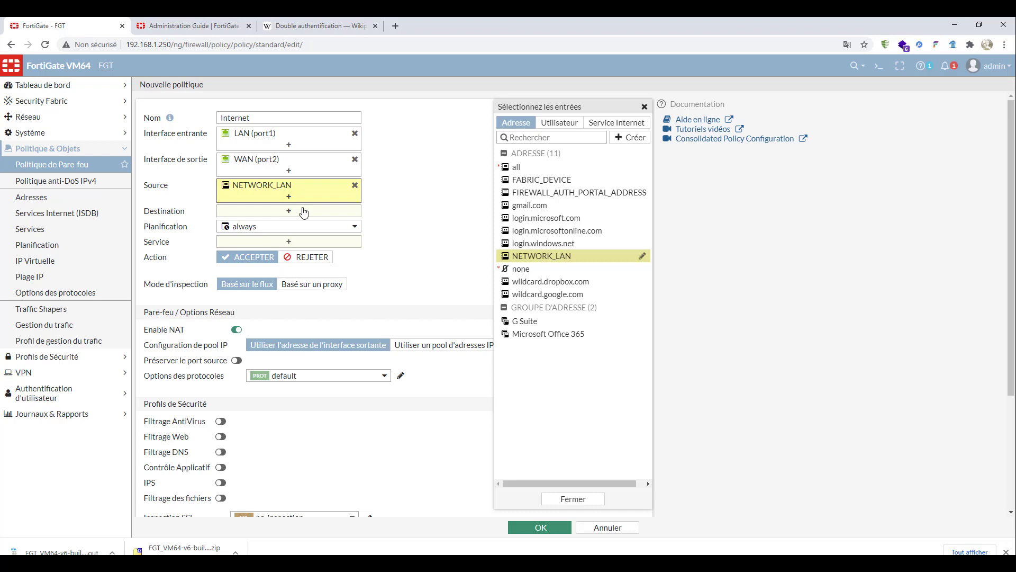
{"action": "left_click", "coordinate": [520, 168]}
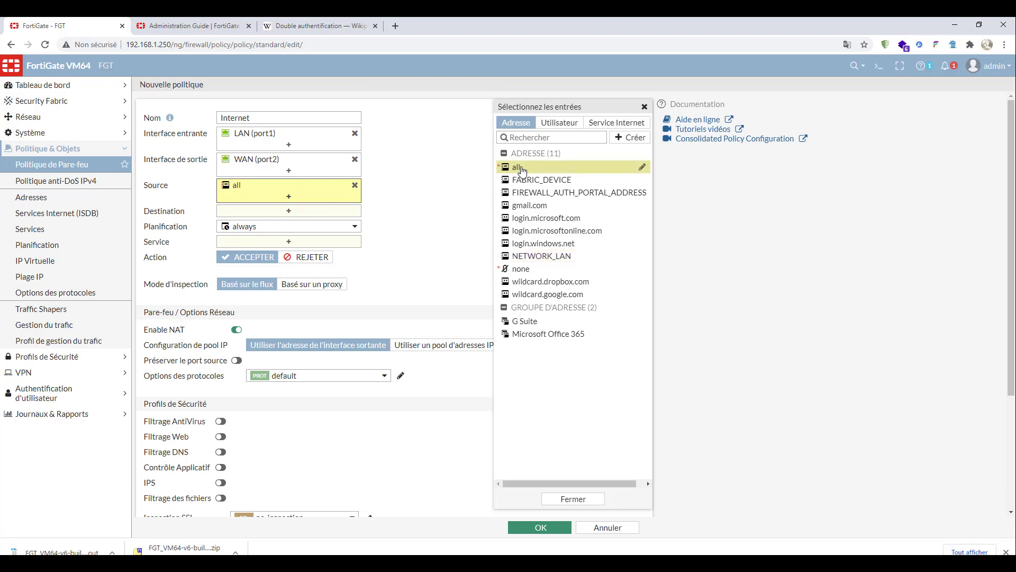
{"action": "left_click", "coordinate": [353, 186]}
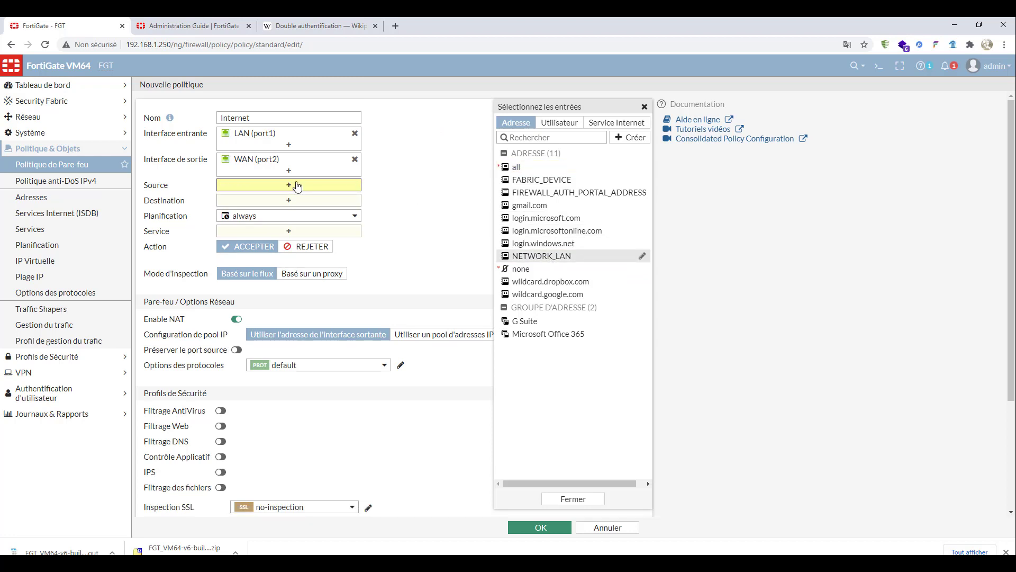
{"action": "left_click", "coordinate": [557, 258]}
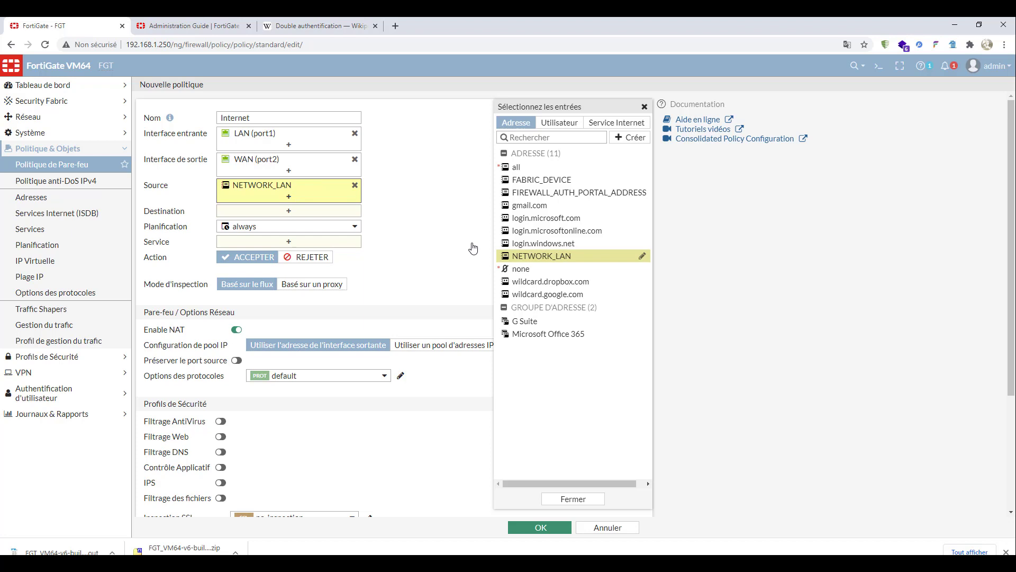
{"action": "left_click", "coordinate": [315, 214]}
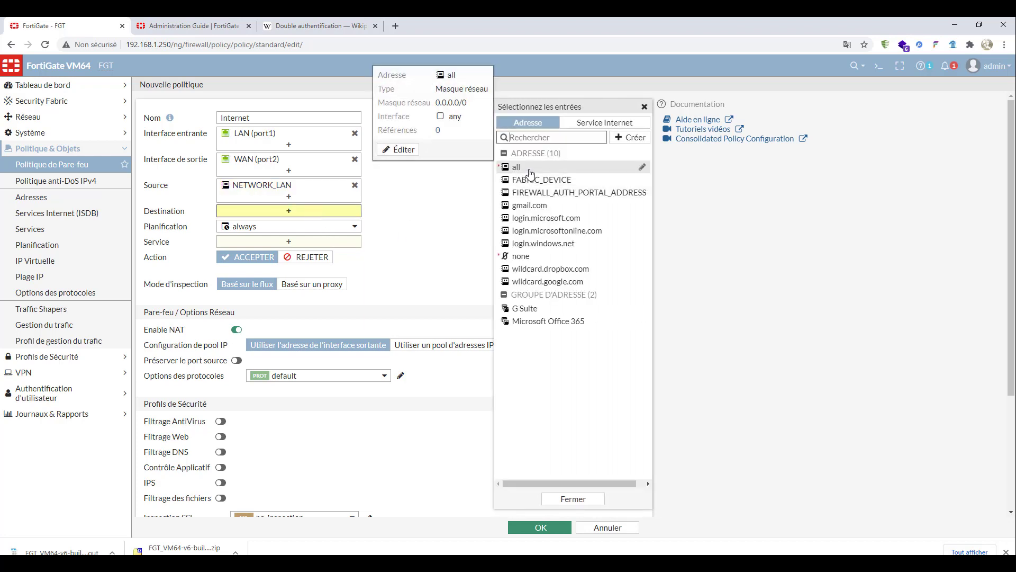
{"action": "left_click", "coordinate": [531, 168]}
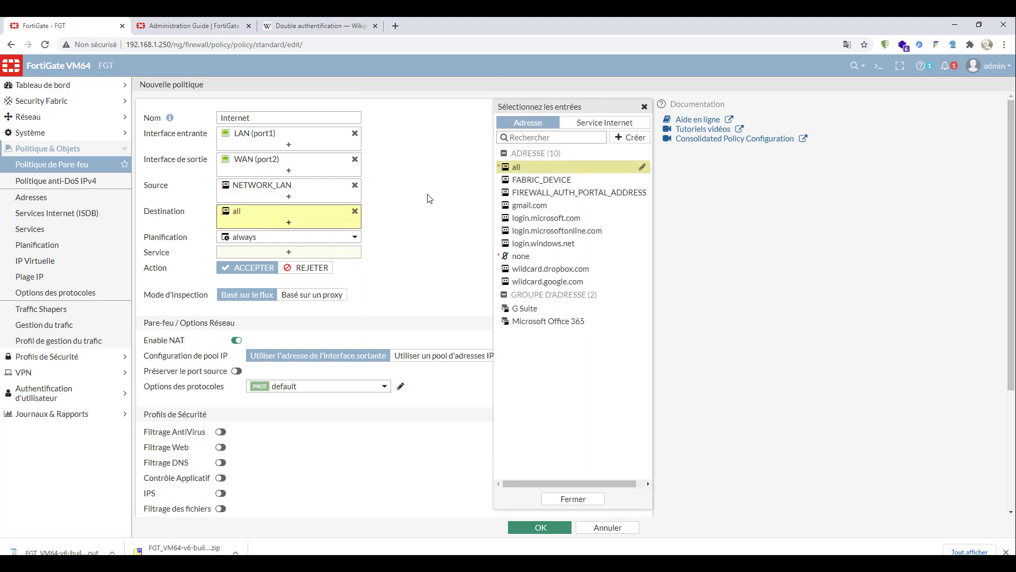
Add the HTTP, HTTPS and DNS services to the policy and set its action to ACCEPTER.
{"action": "left_click", "coordinate": [254, 253]}
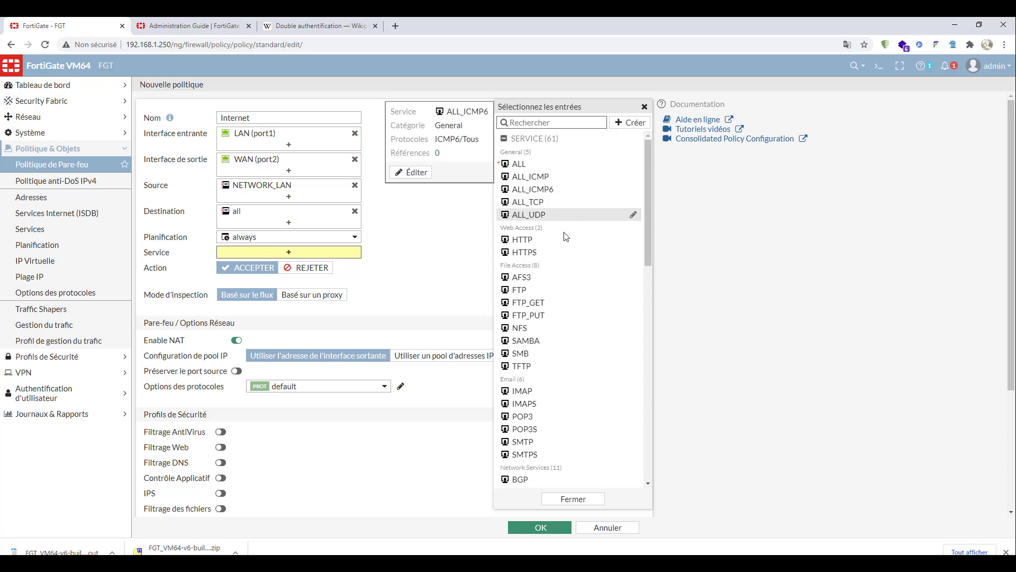
{"action": "left_click", "coordinate": [540, 241]}
{"action": "left_click", "coordinate": [535, 253]}
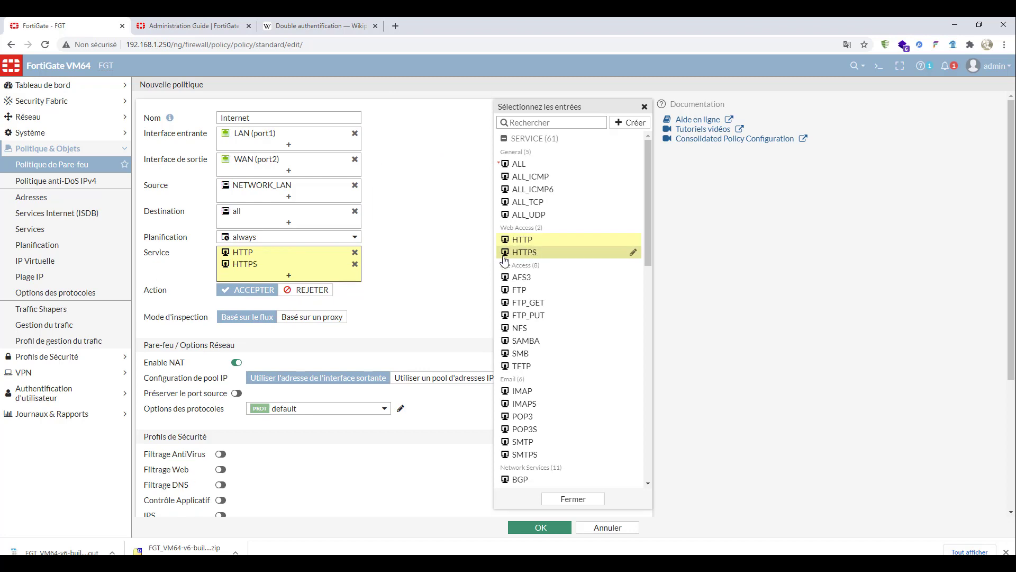
{"action": "left_click", "coordinate": [552, 122]}
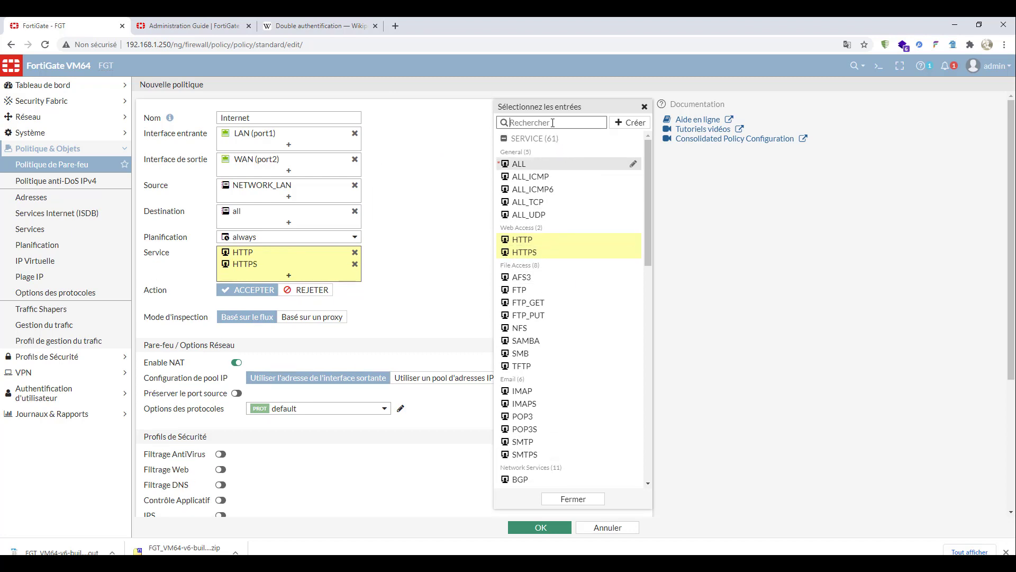
{"action": "type", "text": "dn"}
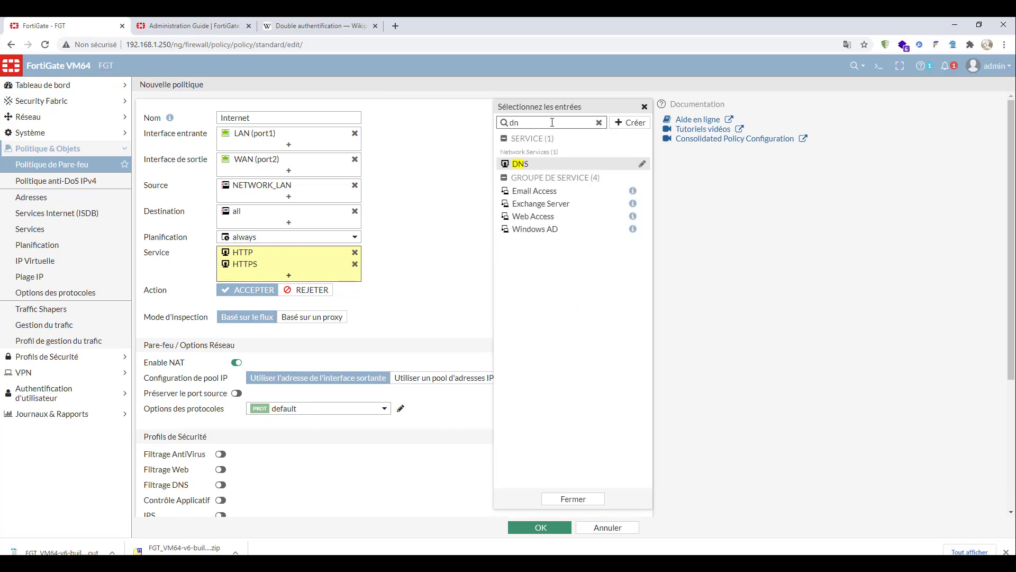
{"action": "left_click", "coordinate": [520, 164]}
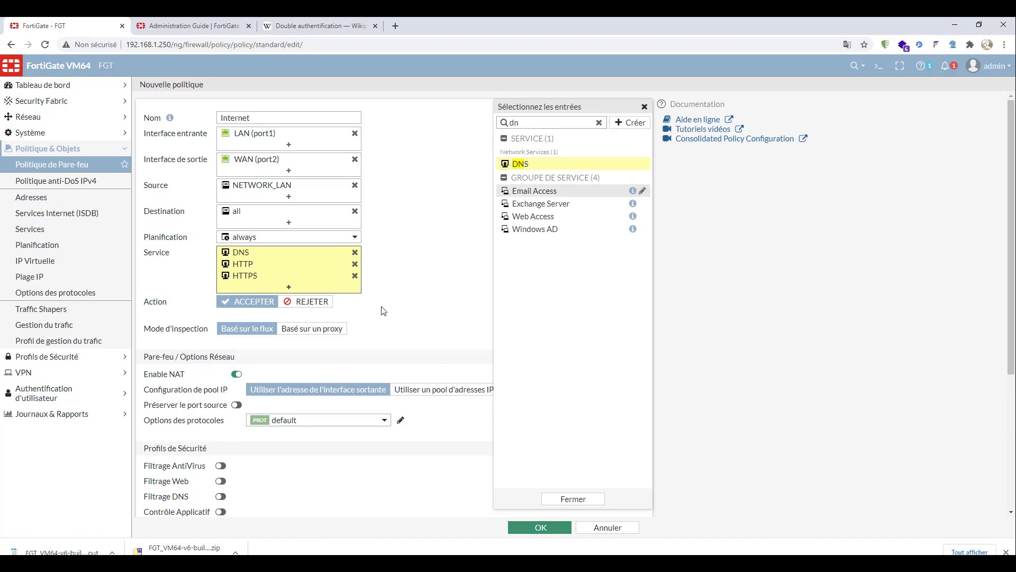
{"action": "scroll", "coordinate": [384, 310], "scroll_direction": "down", "scroll_amount": 1}
{"action": "left_click", "coordinate": [244, 253]}
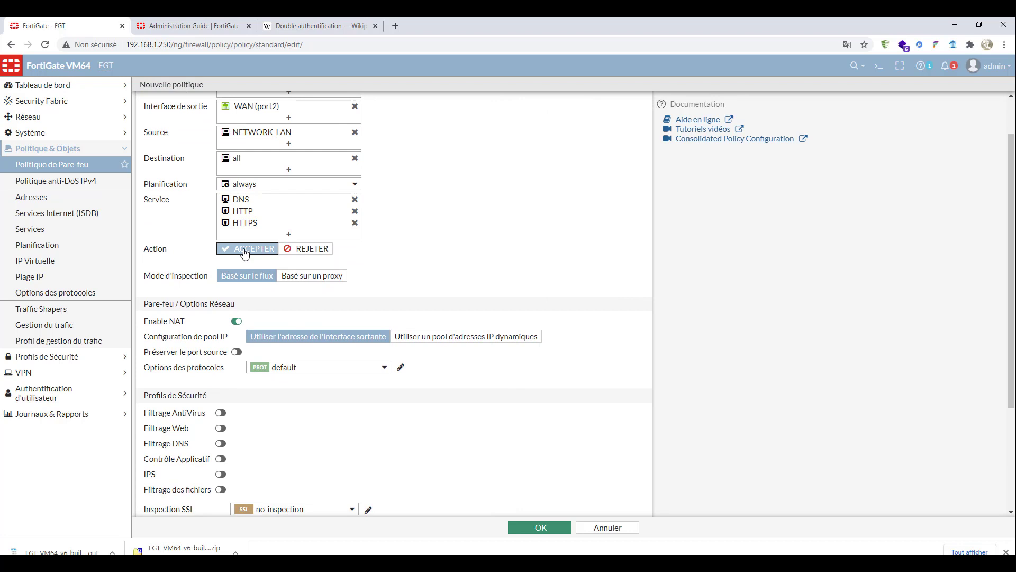
Review the policy's NAT, security profile and logging options, referring back to the network sketch in Microsoft Whiteboard.
{"action": "scroll", "coordinate": [229, 292], "scroll_direction": "down", "scroll_amount": 1}
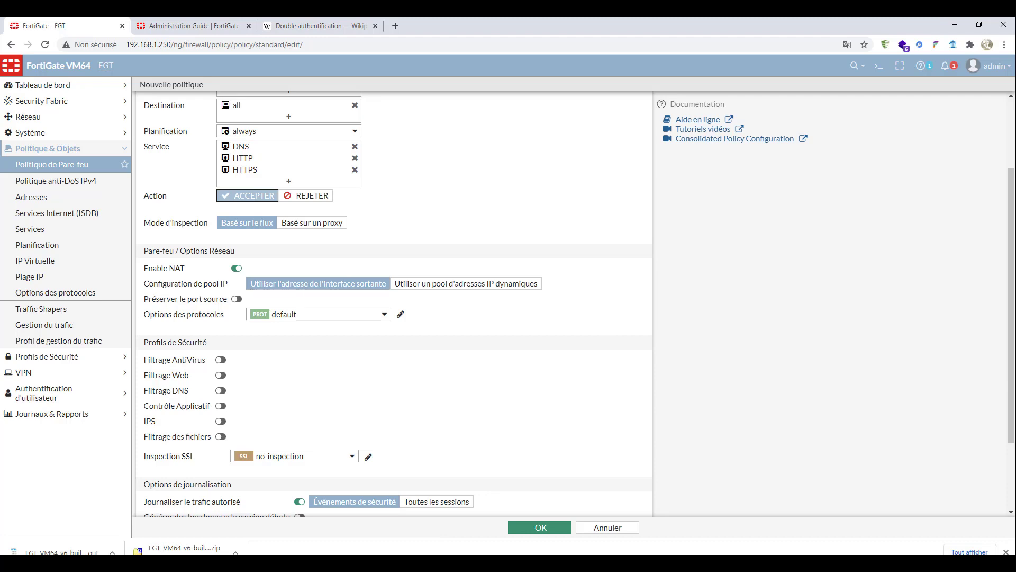
{"action": "mouse_move", "coordinate": [479, 569]}
{"action": "left_click", "coordinate": [488, 547]}
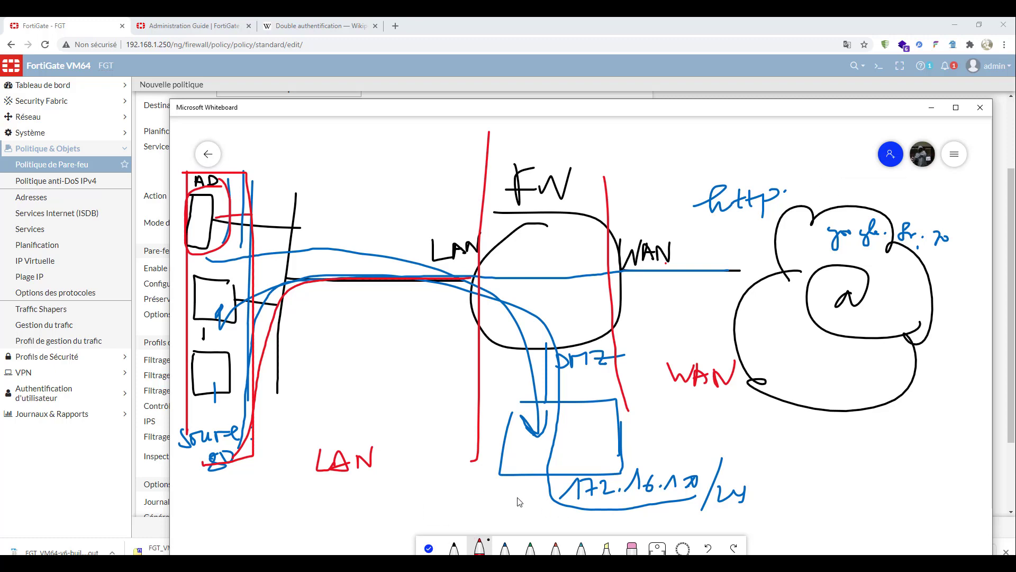
{"action": "left_click", "coordinate": [931, 108]}
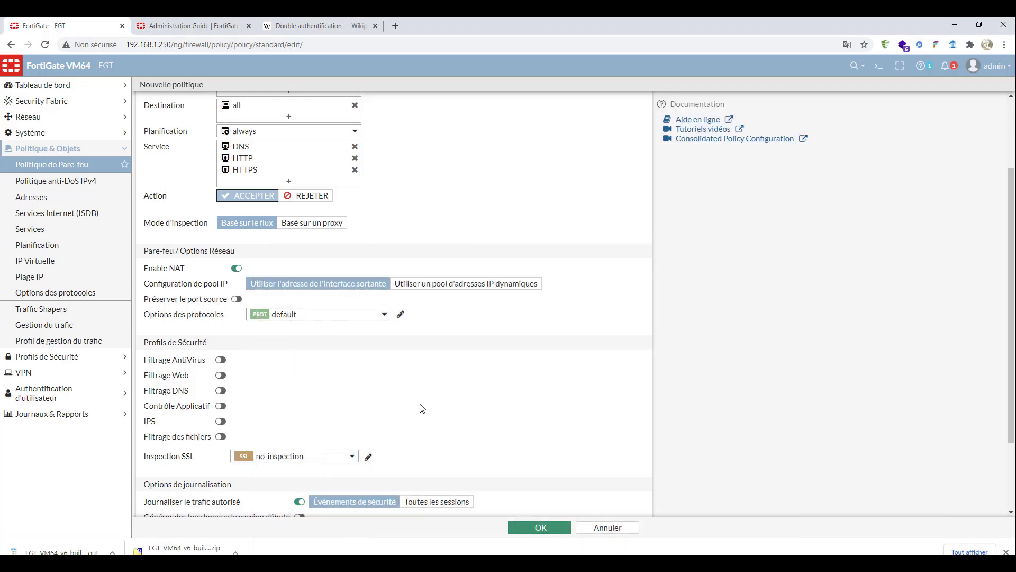
{"action": "scroll", "coordinate": [269, 374], "scroll_direction": "down", "scroll_amount": 1}
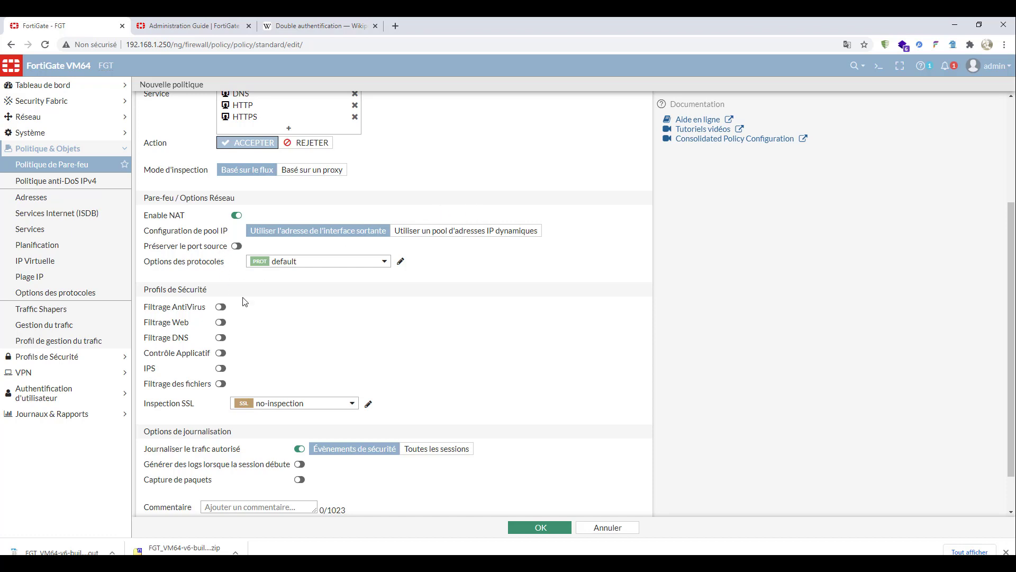
{"action": "scroll", "coordinate": [236, 339], "scroll_direction": "down", "scroll_amount": 1}
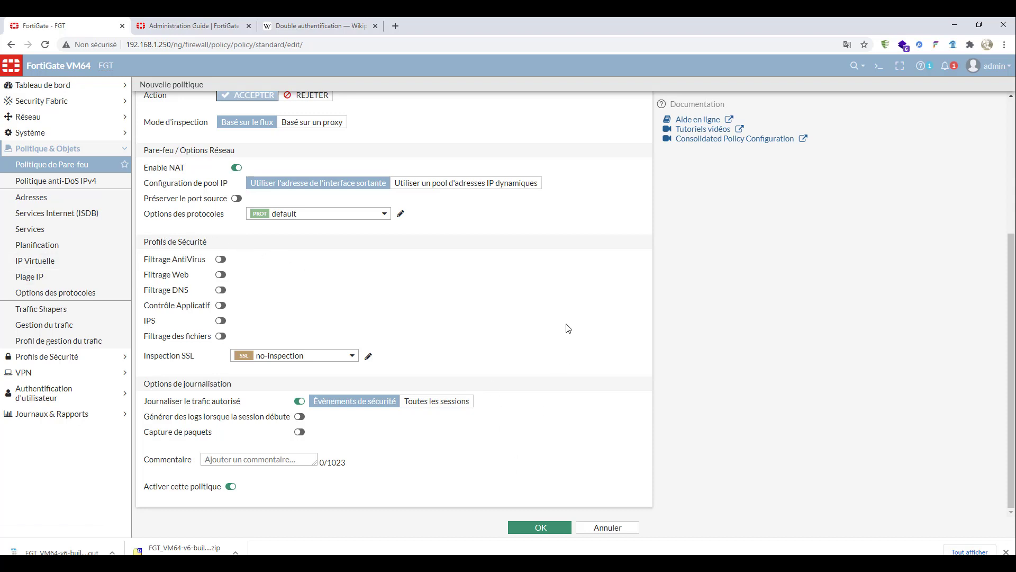
{"action": "scroll", "coordinate": [535, 358], "scroll_direction": "up", "scroll_amount": 2}
{"action": "scroll", "coordinate": [537, 371], "scroll_direction": "up", "scroll_amount": 2}
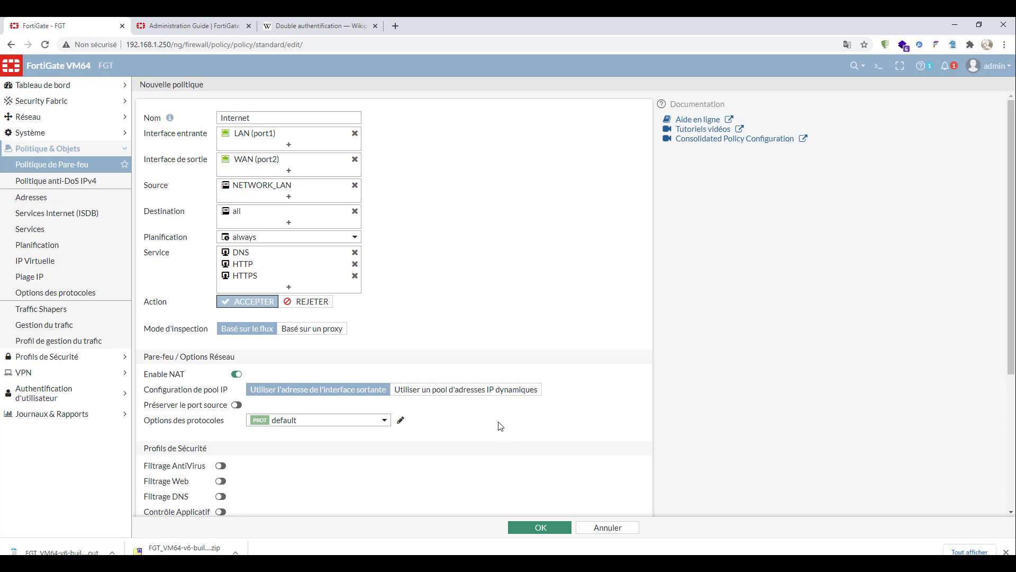
Save the Internet policy with its remaining options left at their defaults.
{"action": "scroll", "coordinate": [505, 450], "scroll_direction": "down", "scroll_amount": 3}
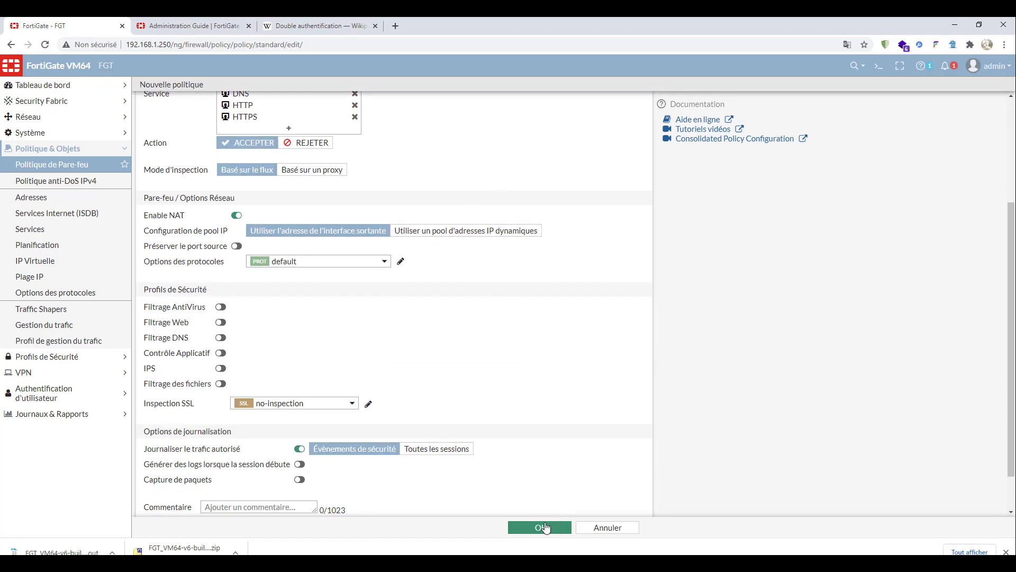
{"action": "left_click", "coordinate": [545, 527]}
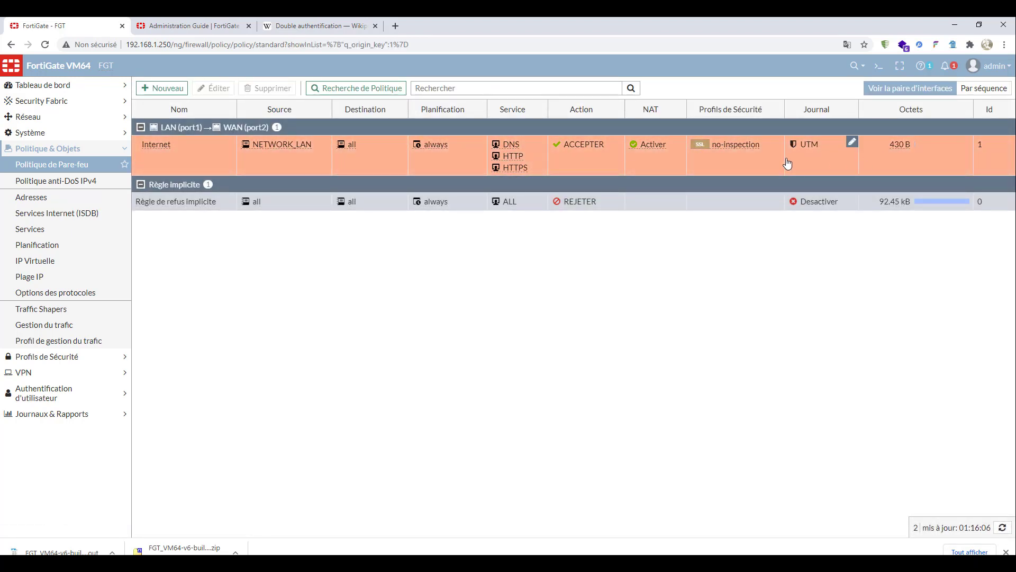
Set the Internet policy's logging to Tous and apply the change.
{"action": "left_click", "coordinate": [853, 144]}
{"action": "left_click", "coordinate": [885, 148]}
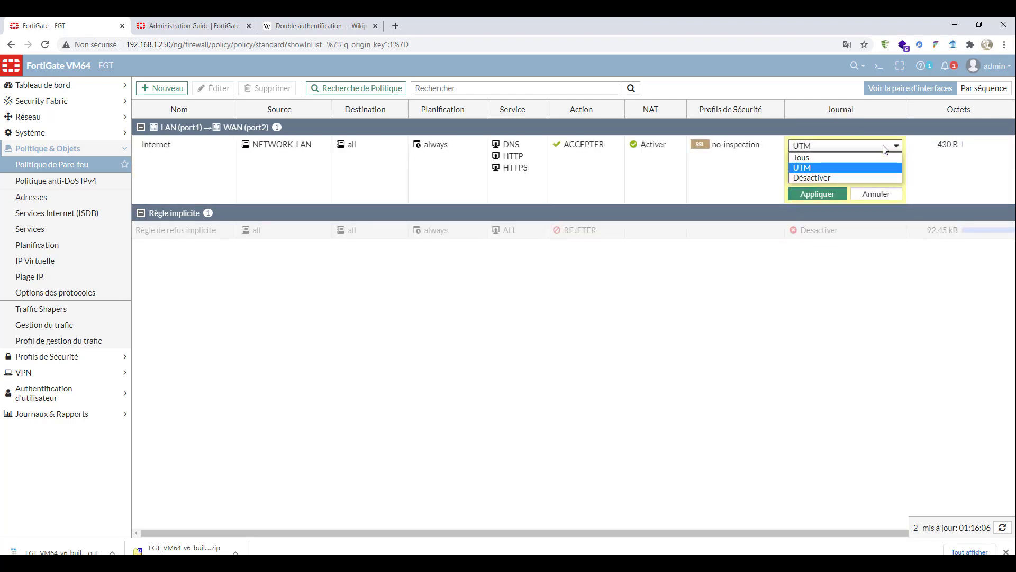
{"action": "left_click", "coordinate": [874, 158]}
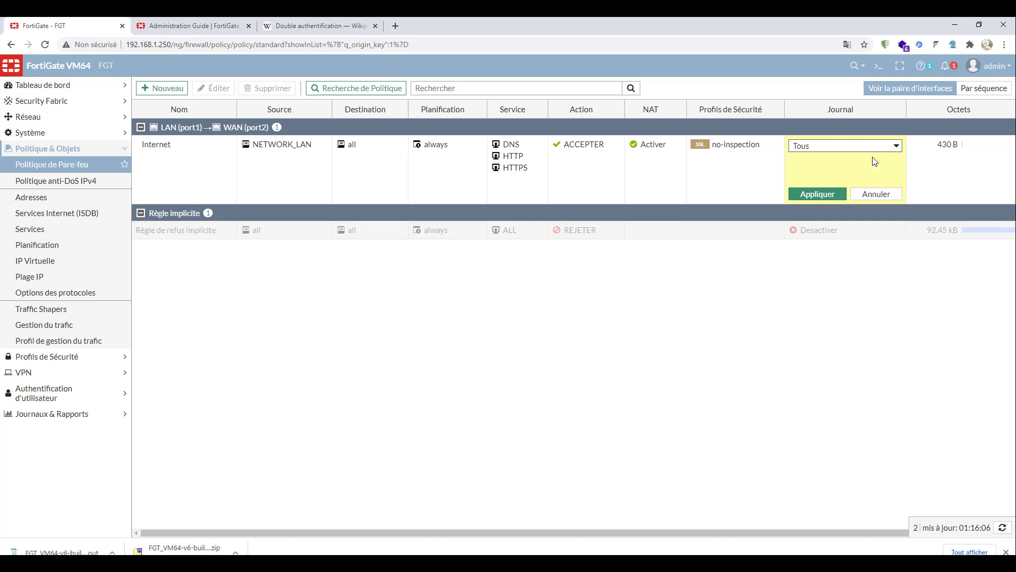
{"action": "left_click", "coordinate": [820, 194]}
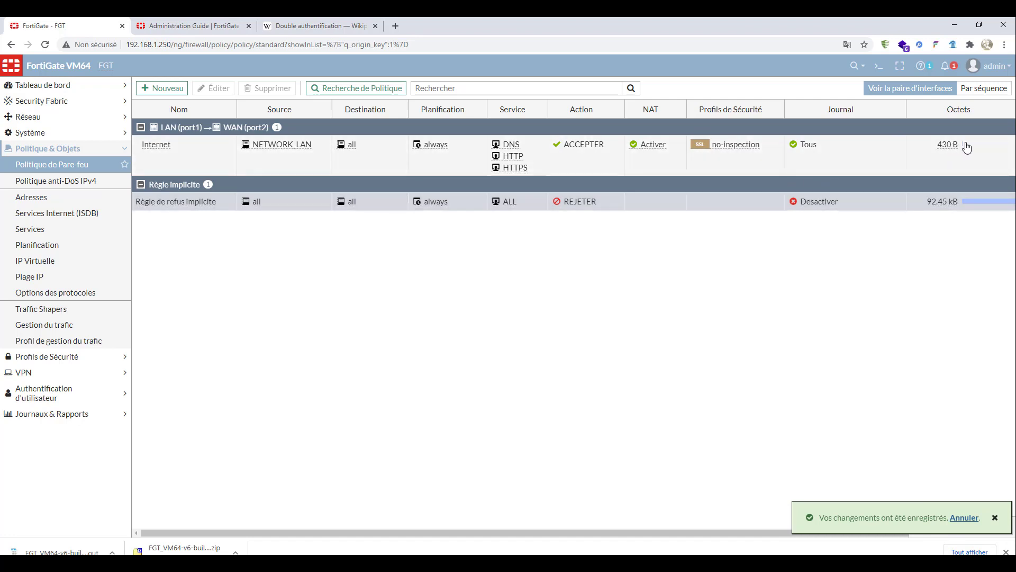
Switch to the Windows 7 x64 virtual machine in VMware Workstation and bring up its Chrome browser.
{"action": "mouse_move", "coordinate": [948, 152]}
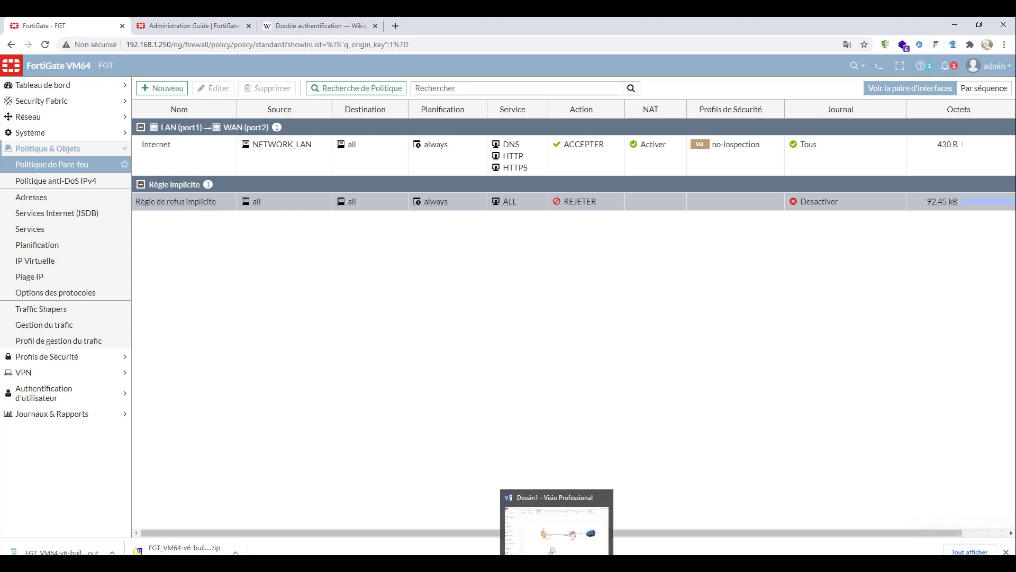
{"action": "mouse_move", "coordinate": [228, 536]}
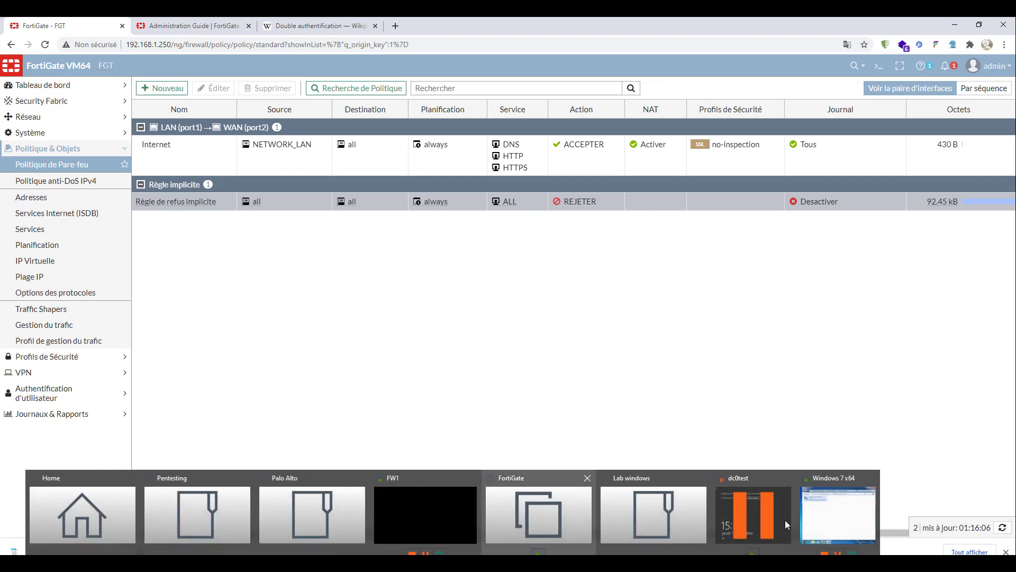
{"action": "left_click", "coordinate": [815, 517]}
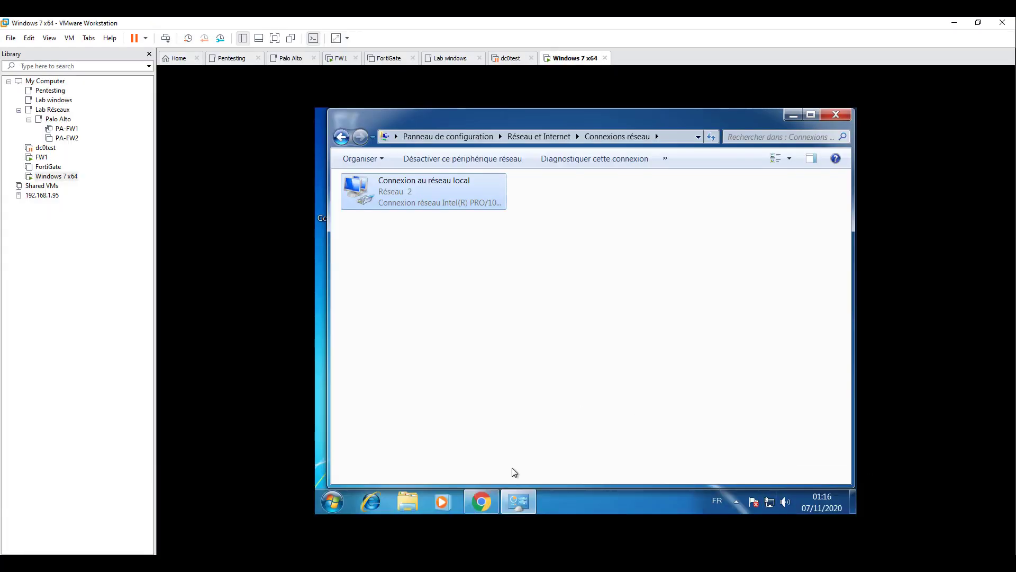
{"action": "left_click", "coordinate": [481, 501]}
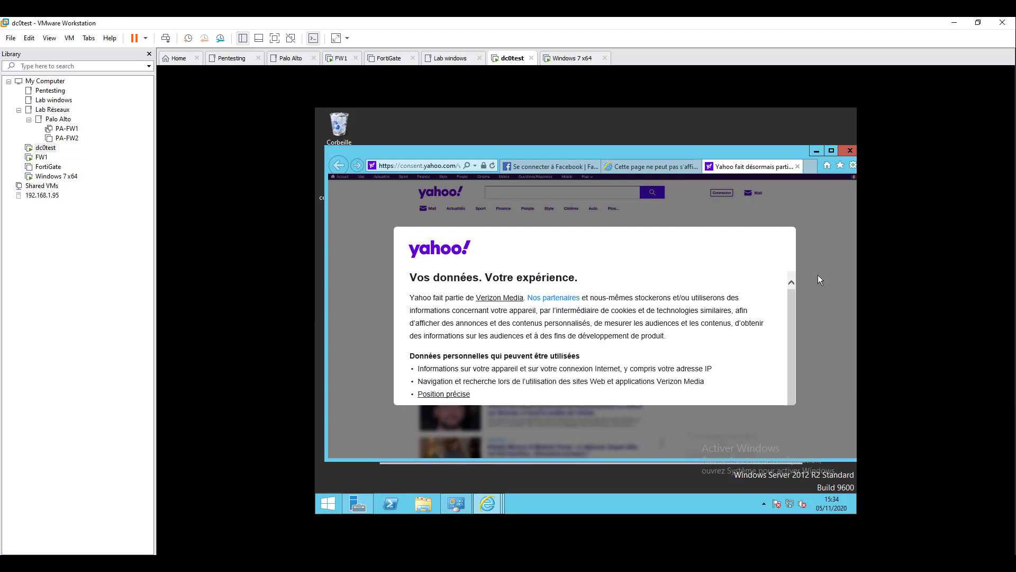
Check the IP address in the Ethernet0 TCP/IPv4 properties of the dc0test virtual machine.
{"action": "right_click", "coordinate": [793, 509]}
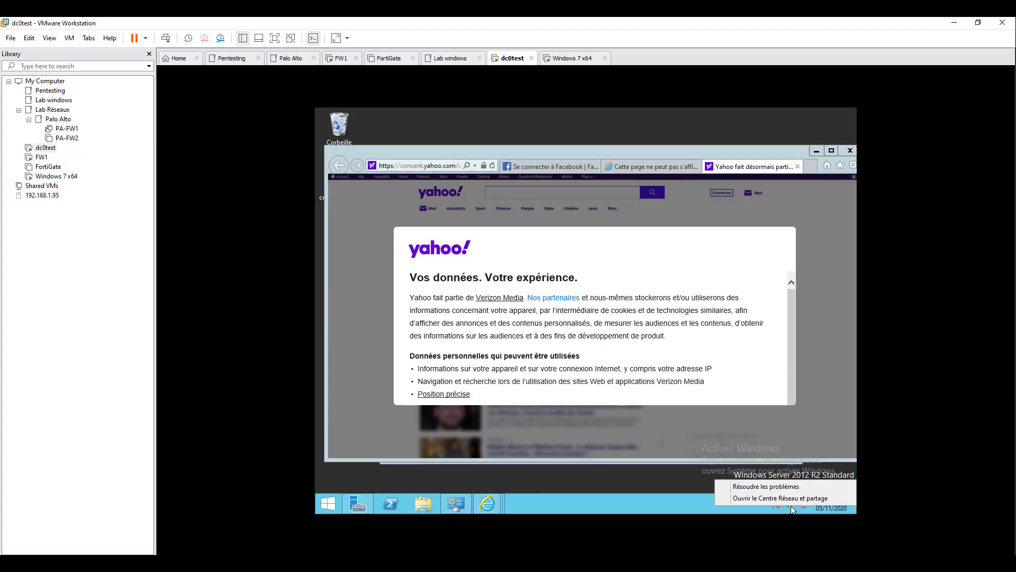
{"action": "left_click", "coordinate": [778, 497]}
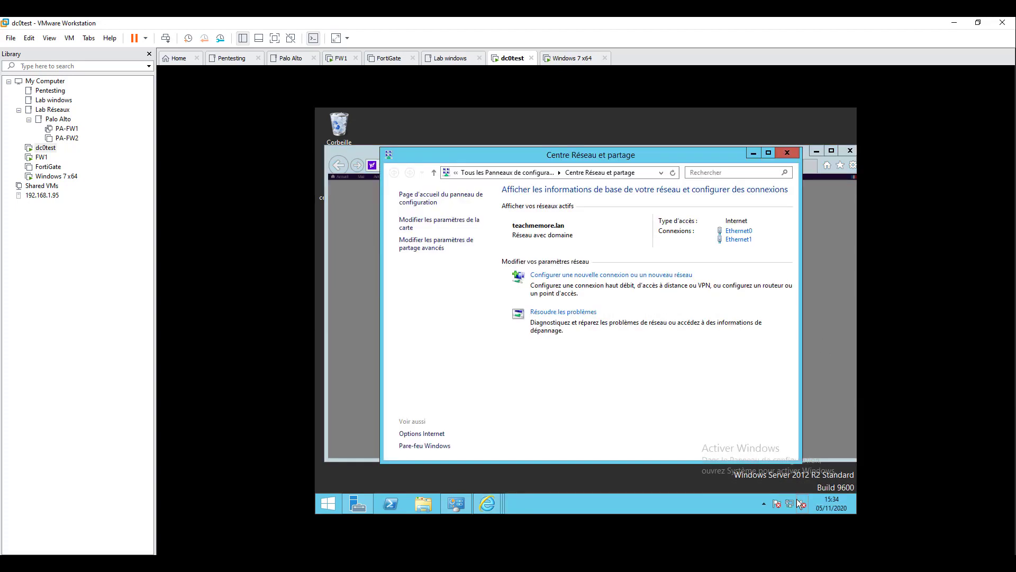
{"action": "left_click", "coordinate": [740, 231]}
{"action": "left_click", "coordinate": [529, 395]}
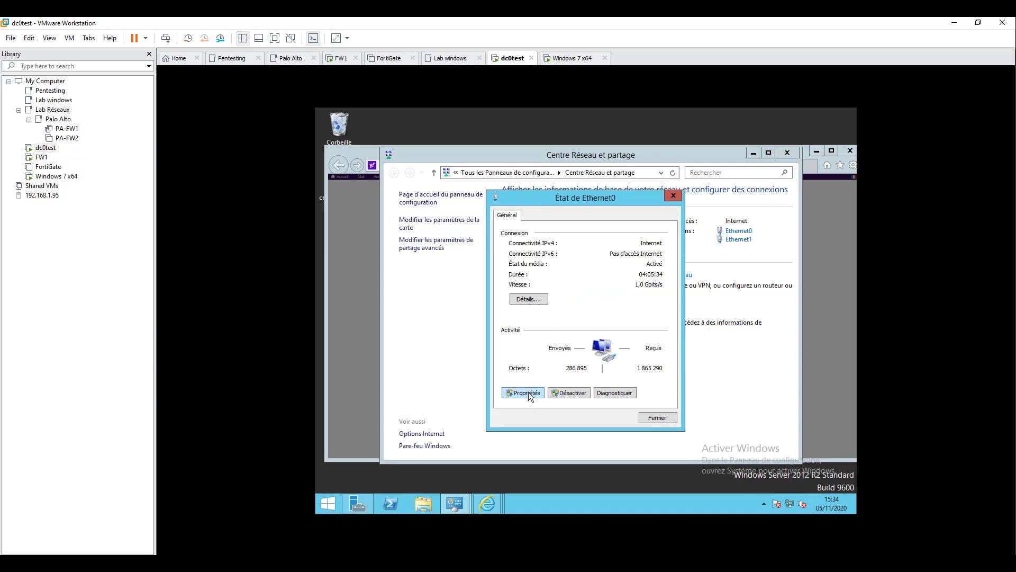
{"action": "double_click", "coordinate": [625, 357]}
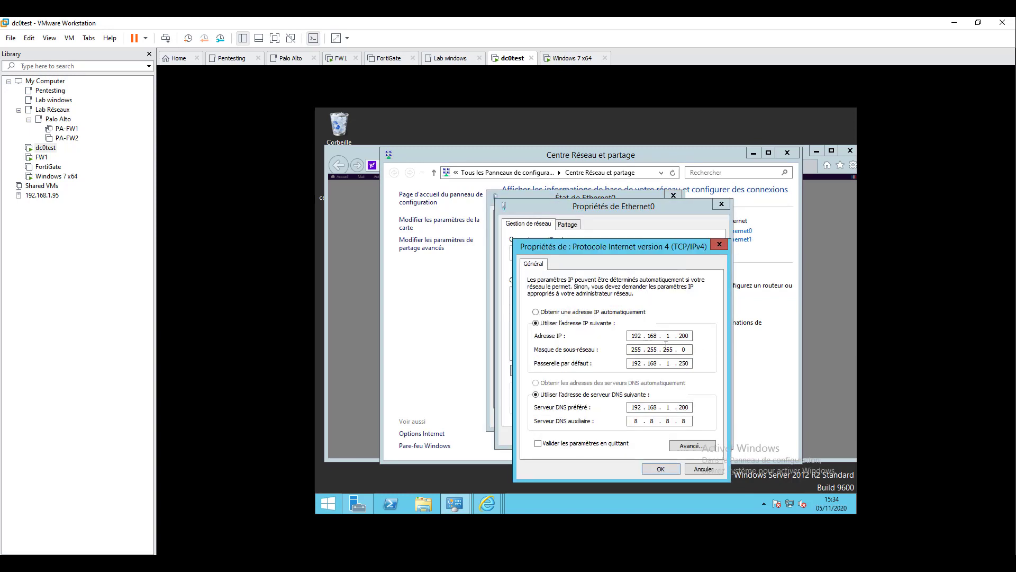
{"action": "left_click_drag", "start_coordinate": [687, 338], "coordinate": [673, 338]}
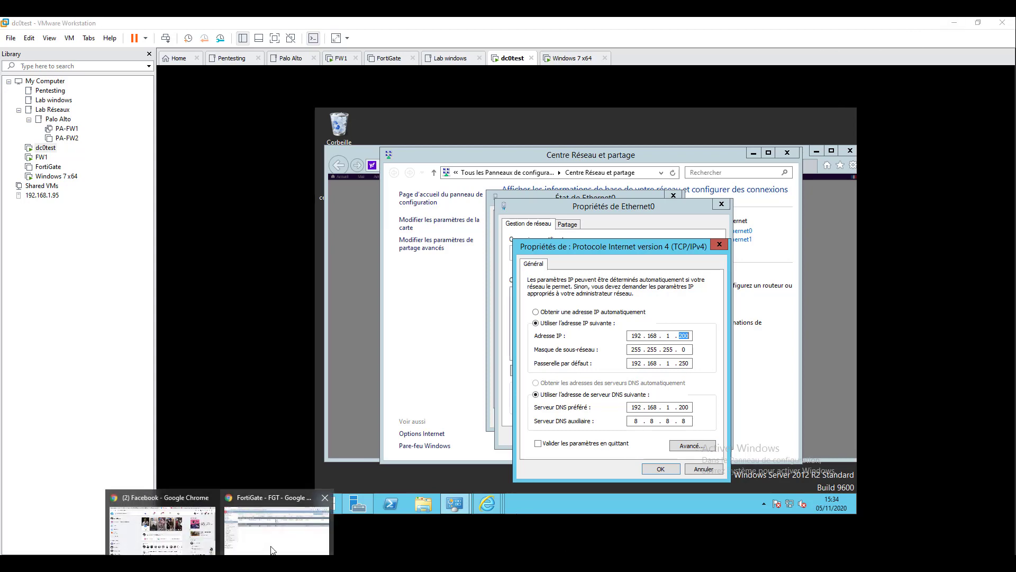
Back in FortiGate, start a new policy named NO_ACCESS_AD_TO_INTERNET with incoming interface LAN (port1) and outgoing interface WAN (port2).
{"action": "left_click", "coordinate": [272, 547]}
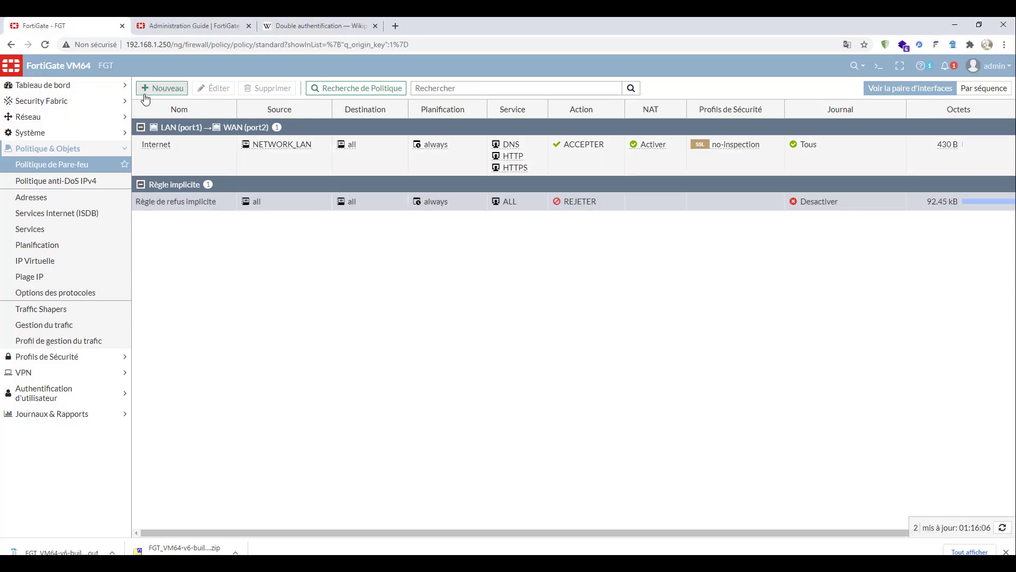
{"action": "left_click", "coordinate": [165, 89]}
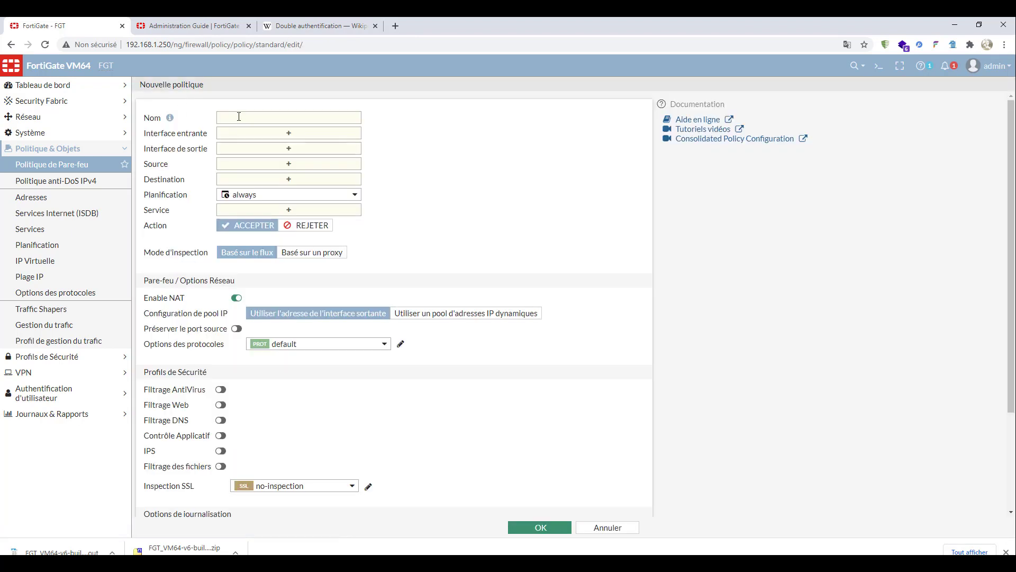
{"action": "left_click", "coordinate": [239, 117]}
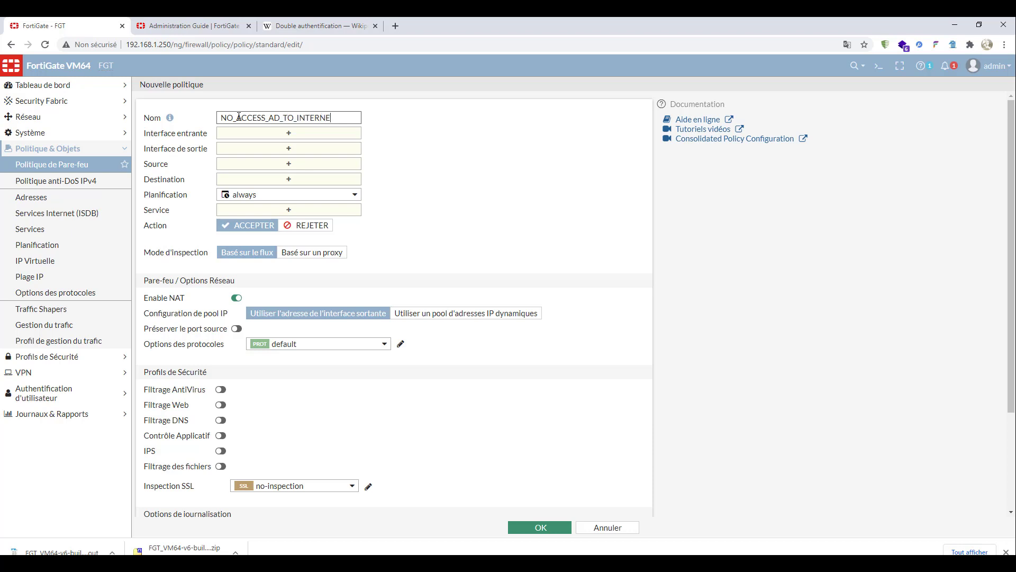
{"action": "left_click", "coordinate": [255, 139]}
{"action": "left_click", "coordinate": [549, 139]}
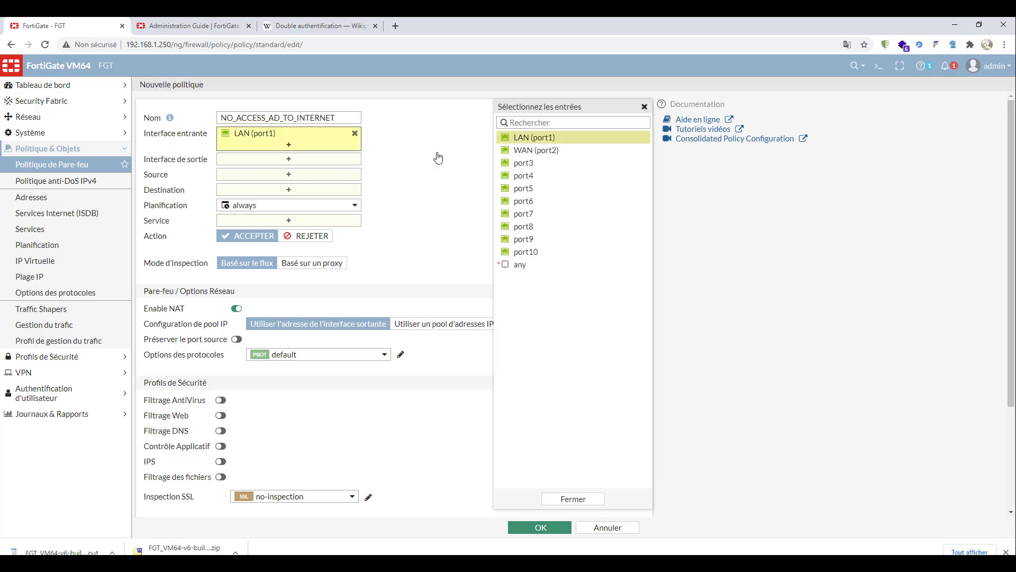
{"action": "left_click", "coordinate": [294, 161]}
{"action": "left_click", "coordinate": [560, 150]}
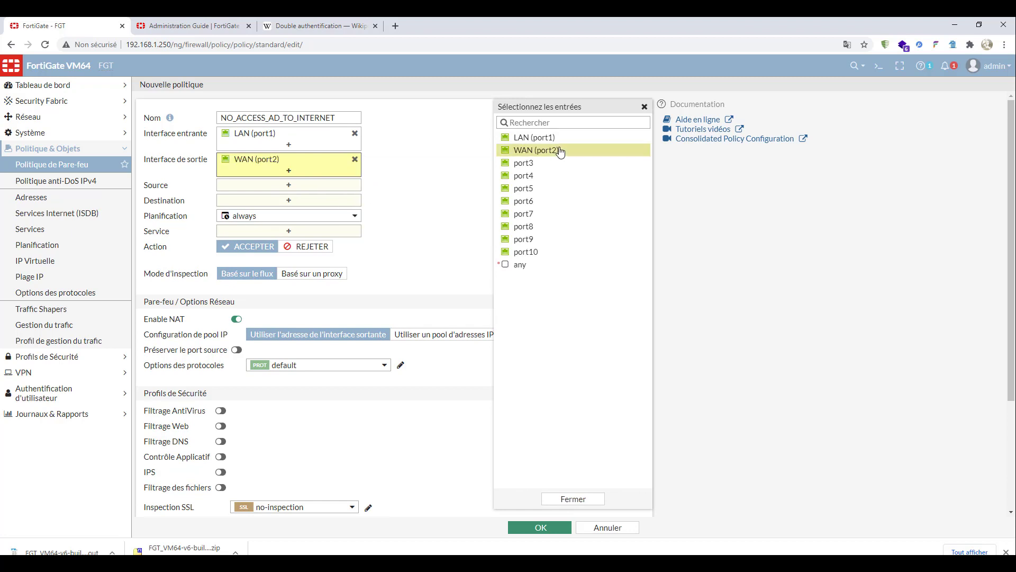
Create an address object named AD for the policy source, with IP/mask 192.168.1.200/32 on interface LAN (port1).
{"action": "left_click", "coordinate": [291, 189]}
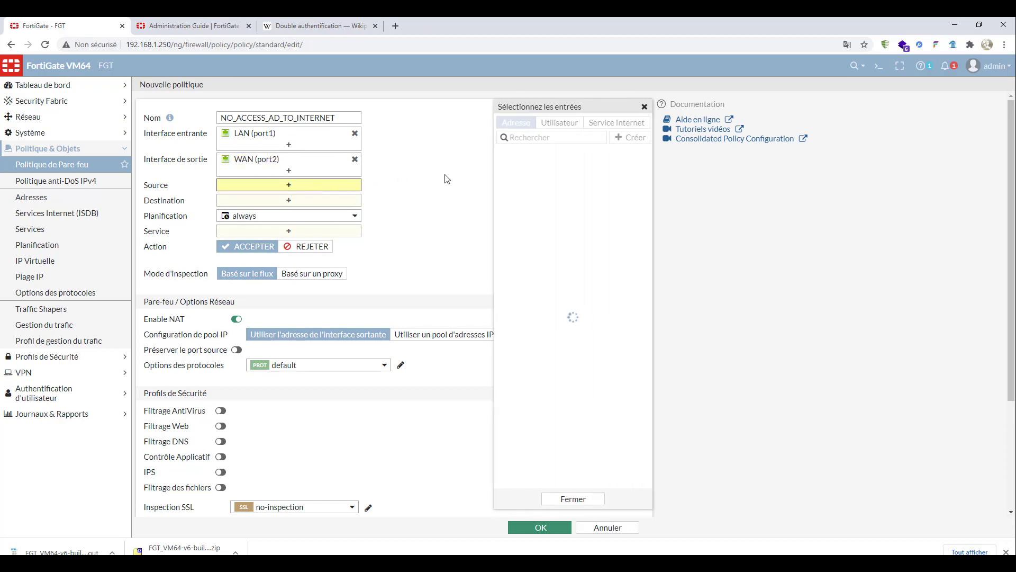
{"action": "left_click", "coordinate": [638, 141]}
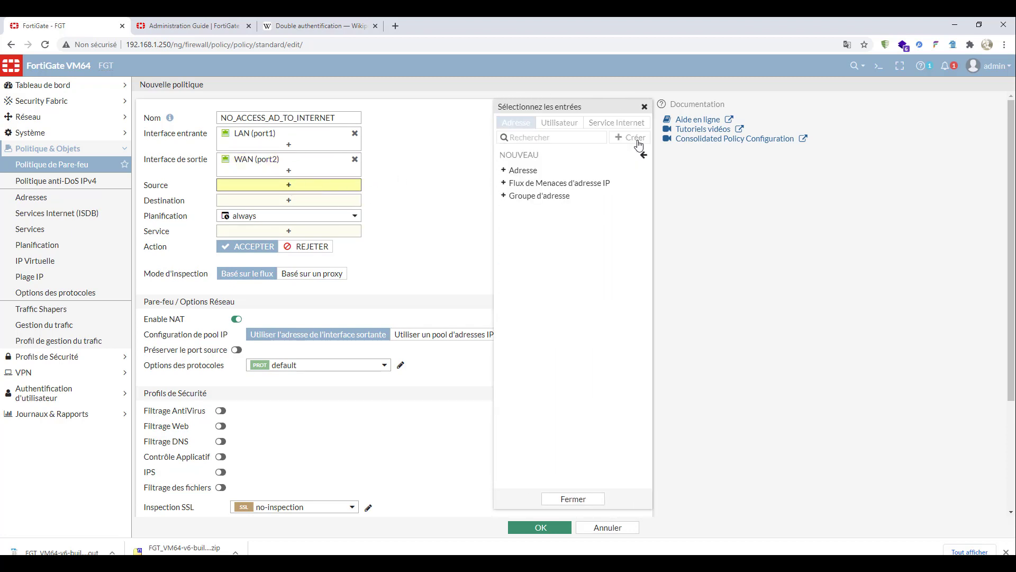
{"action": "left_click", "coordinate": [532, 170]}
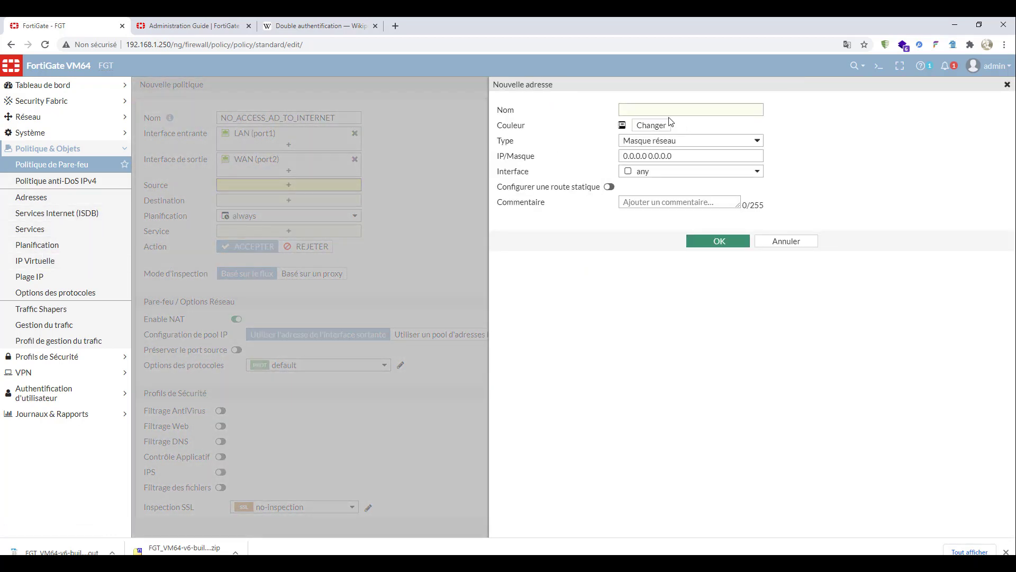
{"action": "left_click", "coordinate": [638, 109]}
{"action": "left_click_drag", "start_coordinate": [676, 157], "coordinate": [595, 161]}
{"action": "type", "text": "192.168.1.200/32"}
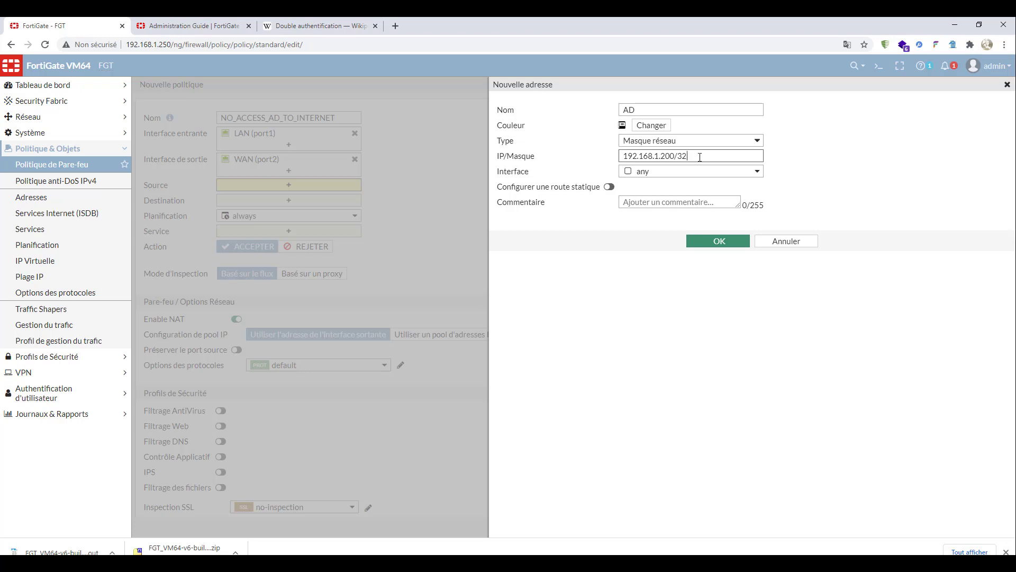
{"action": "left_click_drag", "start_coordinate": [700, 158], "coordinate": [623, 157]}
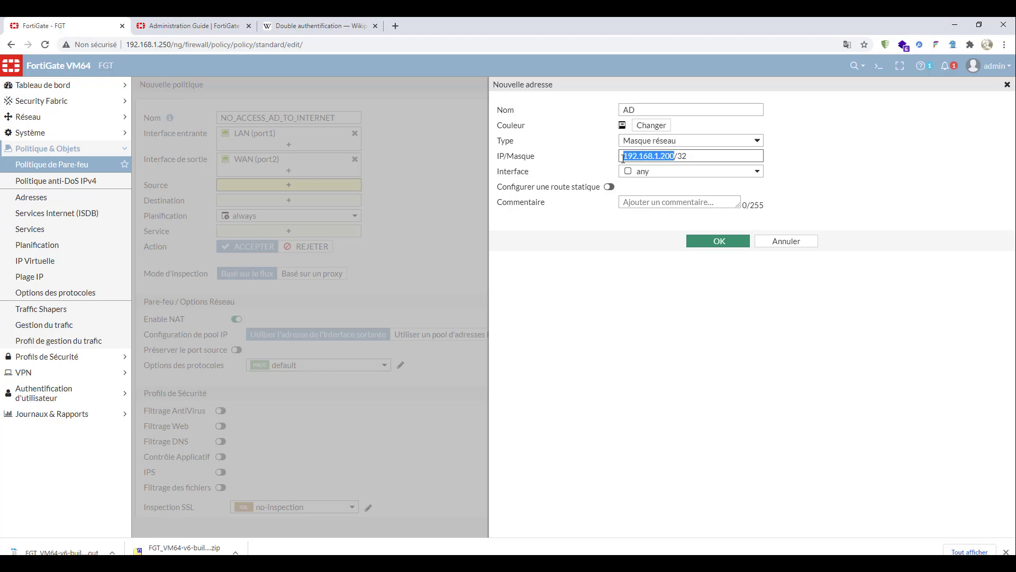
{"action": "left_click", "coordinate": [679, 175]}
{"action": "left_click", "coordinate": [672, 203]}
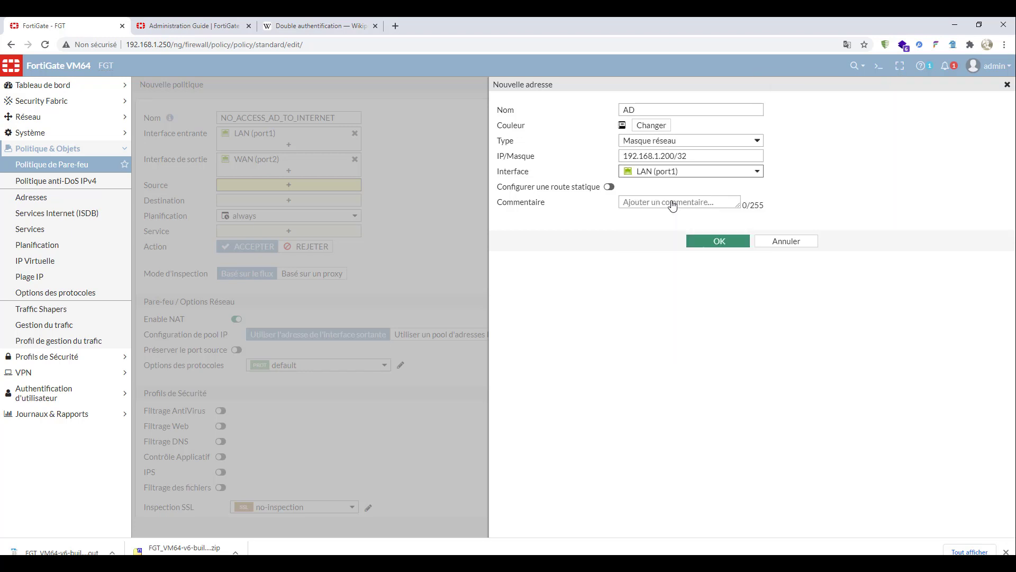
{"action": "left_click", "coordinate": [714, 246]}
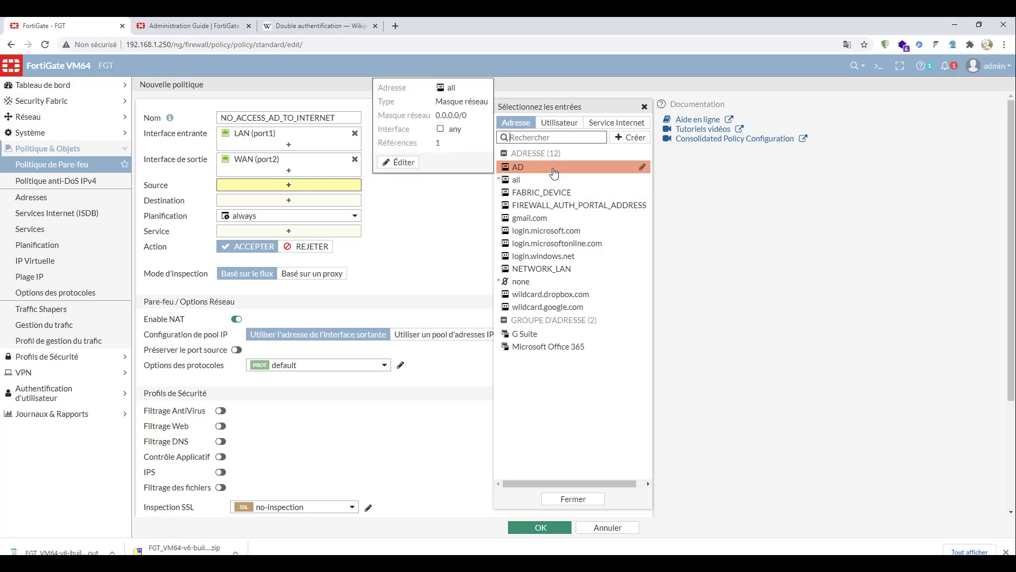
Set the policy's source to AD and its destination to all.
{"action": "left_click", "coordinate": [554, 170]}
{"action": "left_click", "coordinate": [298, 214]}
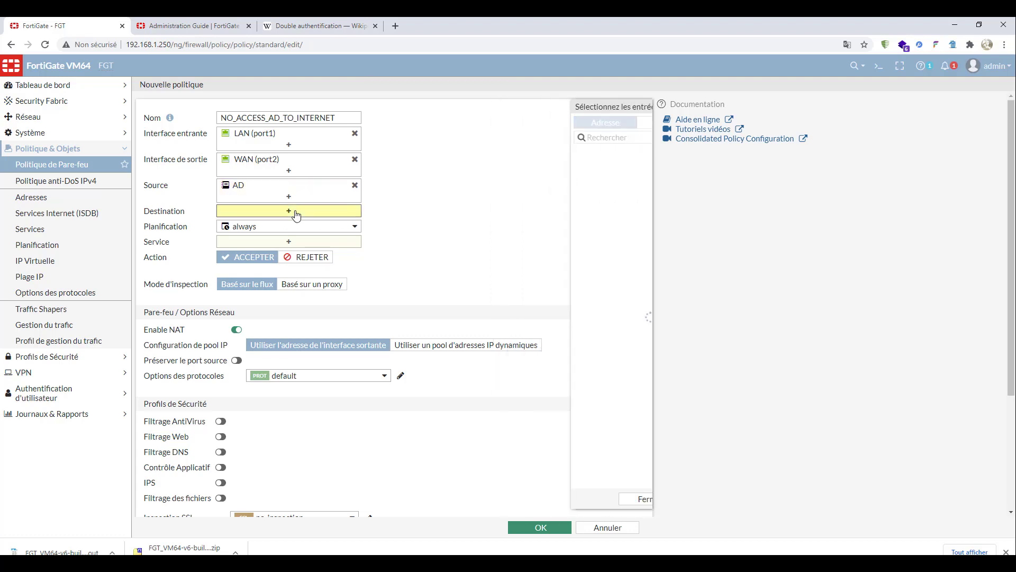
{"action": "left_click", "coordinate": [519, 168]}
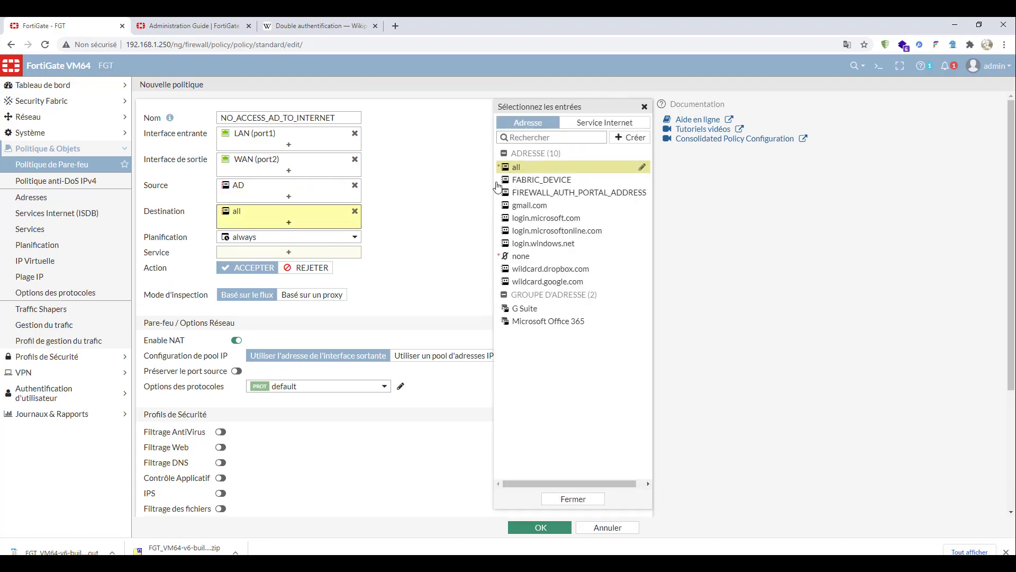
Examine the policy's schedule options, including the forms for a new schedule group and a new recurring schedule.
{"action": "left_click", "coordinate": [355, 238]}
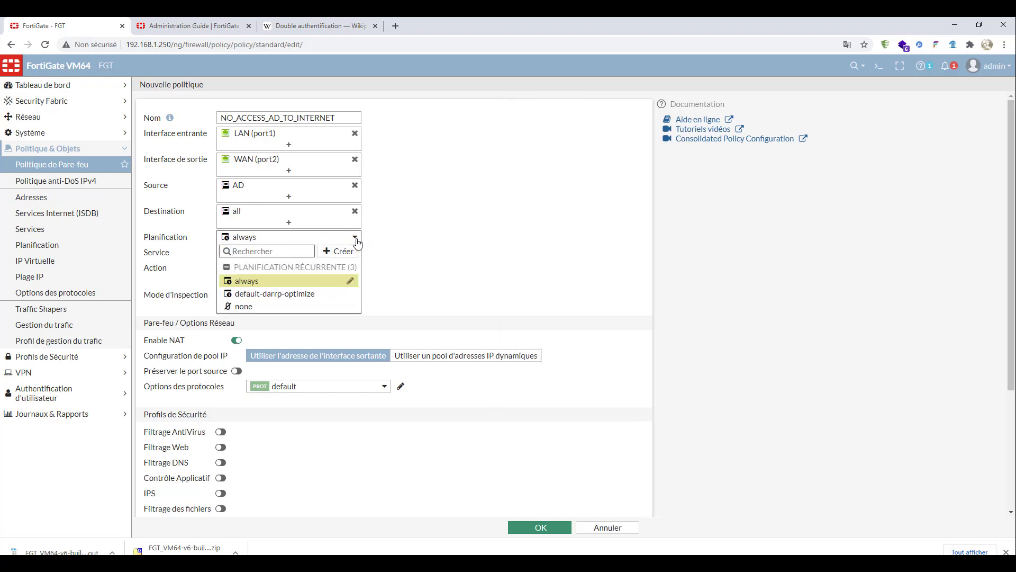
{"action": "left_click", "coordinate": [353, 250]}
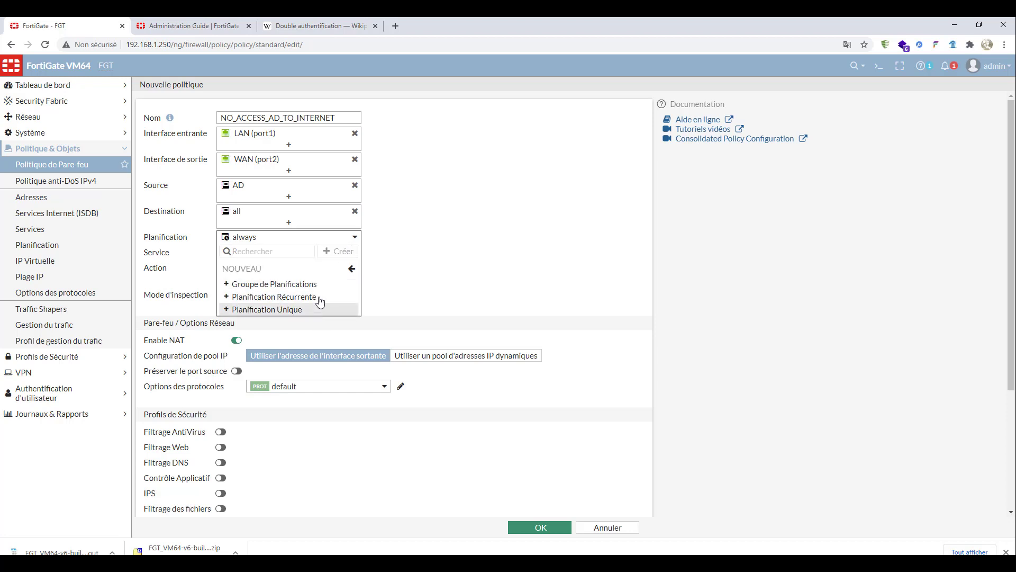
{"action": "left_click", "coordinate": [326, 282]}
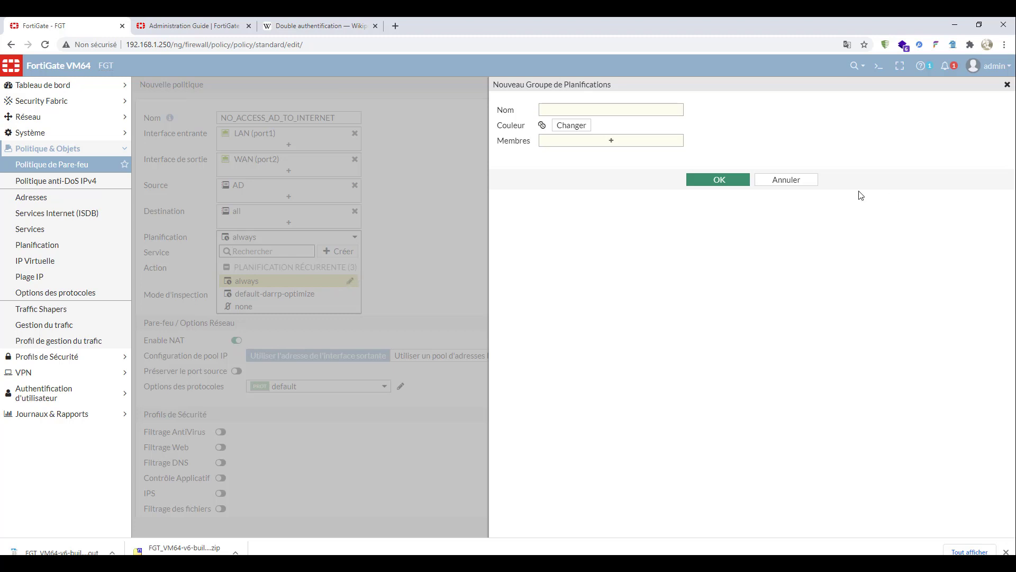
{"action": "left_click", "coordinate": [799, 183]}
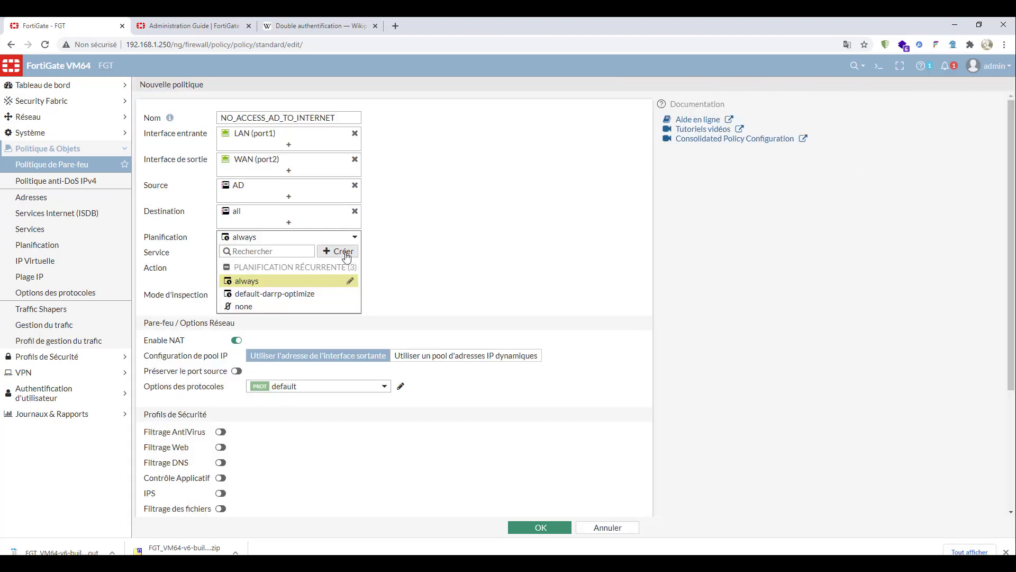
{"action": "left_click", "coordinate": [346, 254]}
{"action": "left_click", "coordinate": [323, 298]}
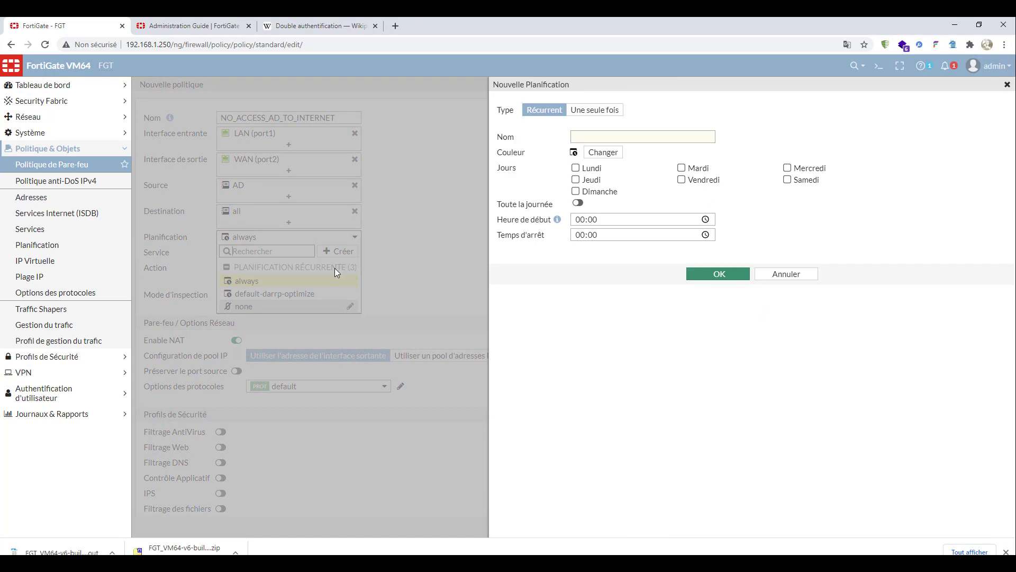
{"action": "left_click", "coordinate": [785, 274]}
{"action": "mouse_move", "coordinate": [352, 292]}
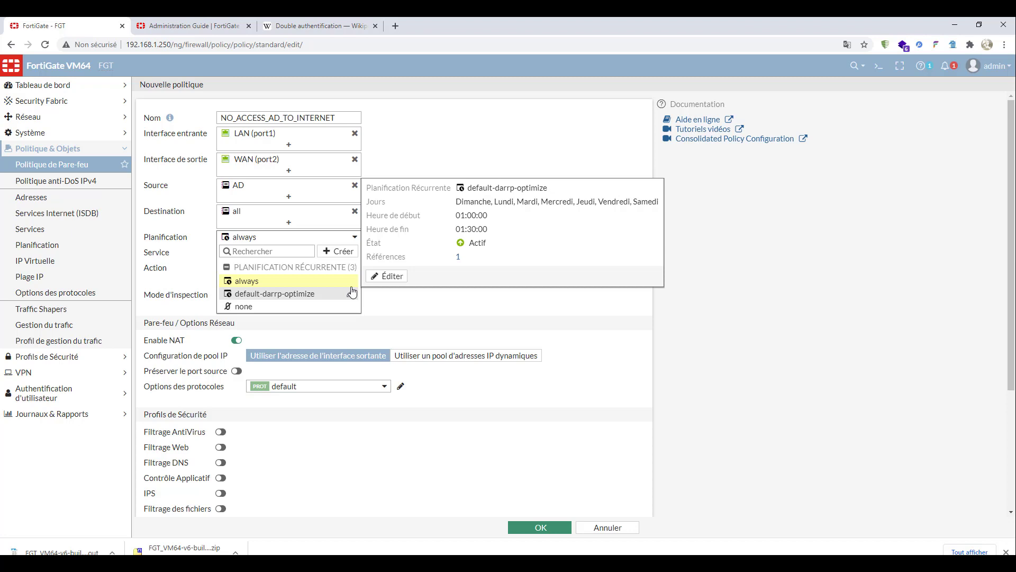
{"action": "left_click", "coordinate": [389, 303]}
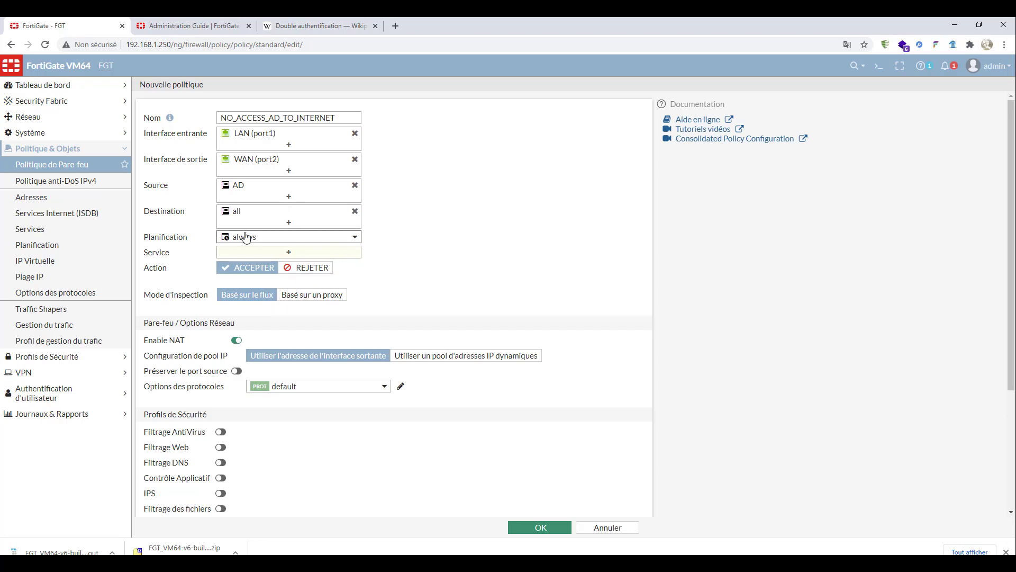
Set the policy's services to HTTP, HTTPS and DNS.
{"action": "left_click", "coordinate": [276, 257]}
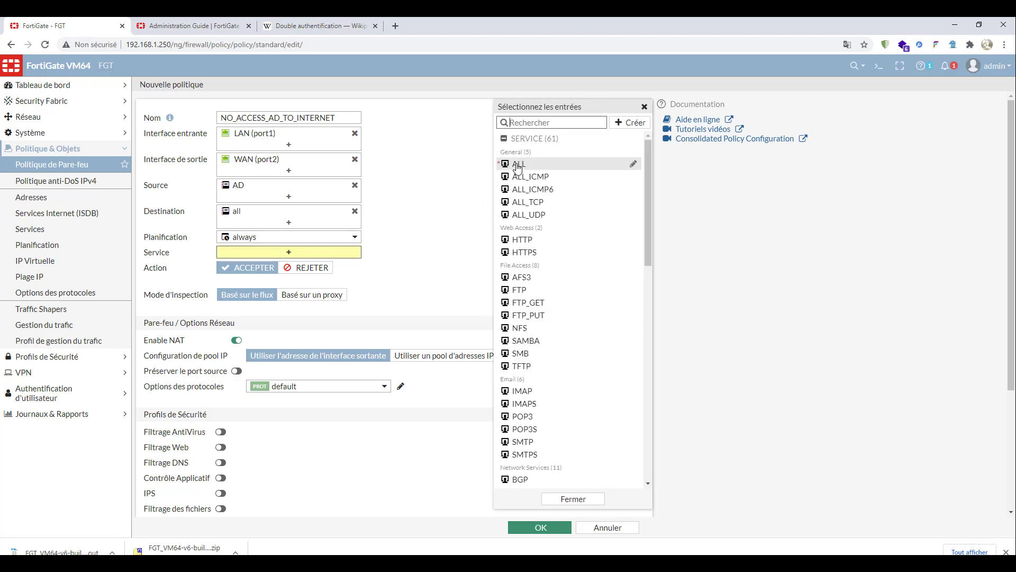
{"action": "left_click", "coordinate": [534, 242]}
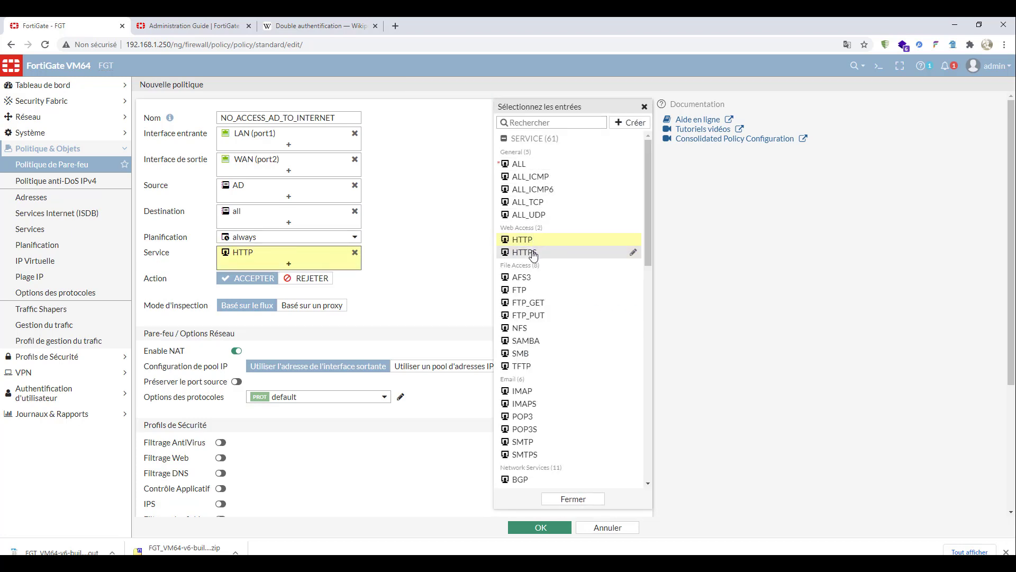
{"action": "left_click", "coordinate": [534, 255]}
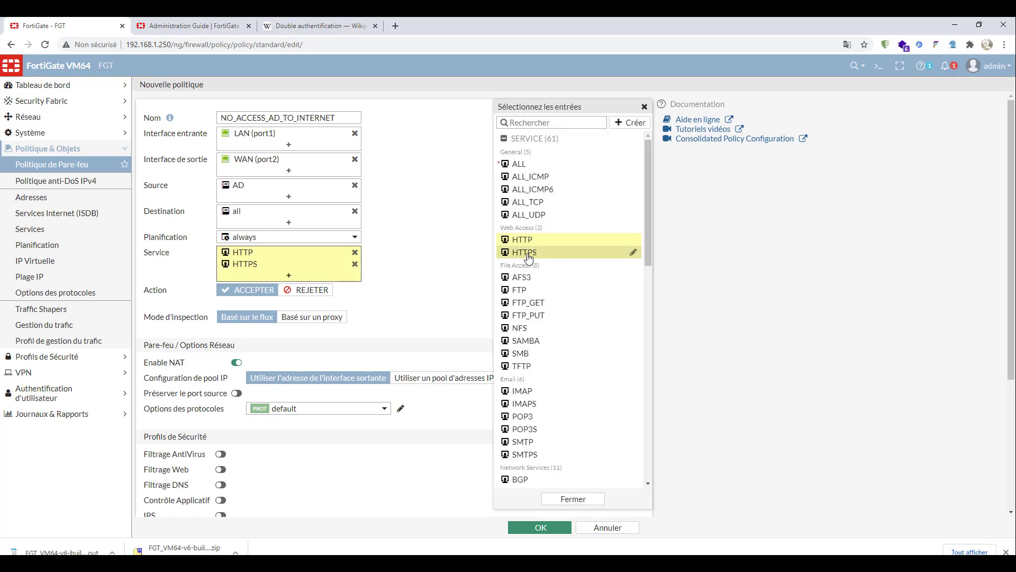
{"action": "left_click", "coordinate": [526, 124]}
{"action": "type", "text": "dns"}
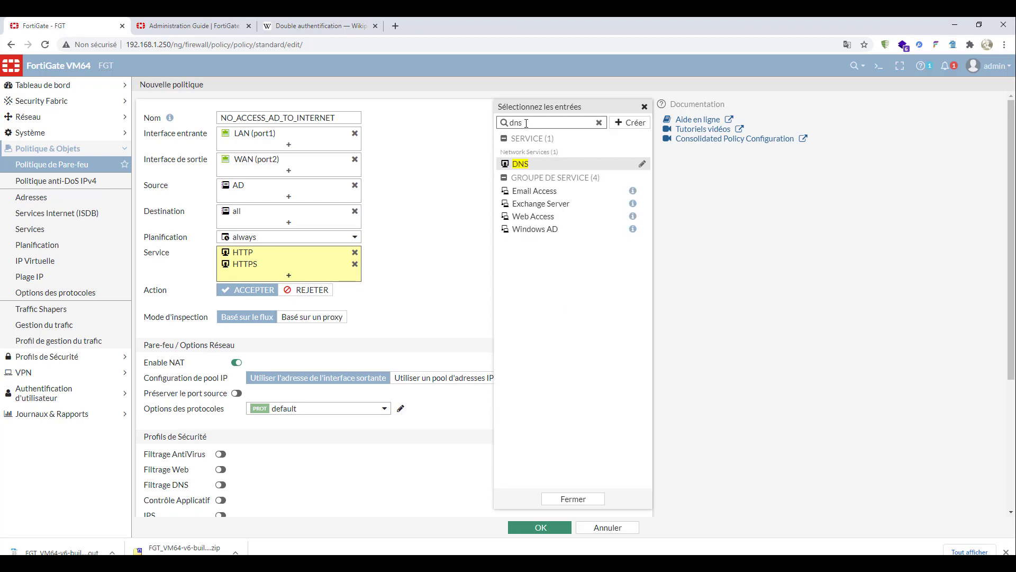
{"action": "left_click", "coordinate": [523, 164]}
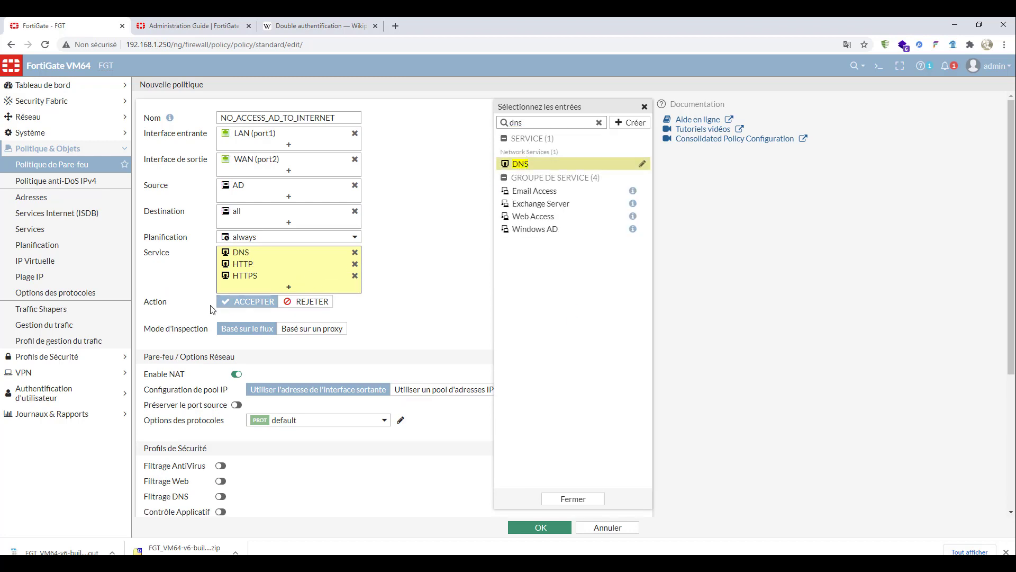
Save the NO_ACCESS_AD_TO_INTERNET policy with the action REJETER and place it above the Internet policy.
{"action": "left_click", "coordinate": [310, 303]}
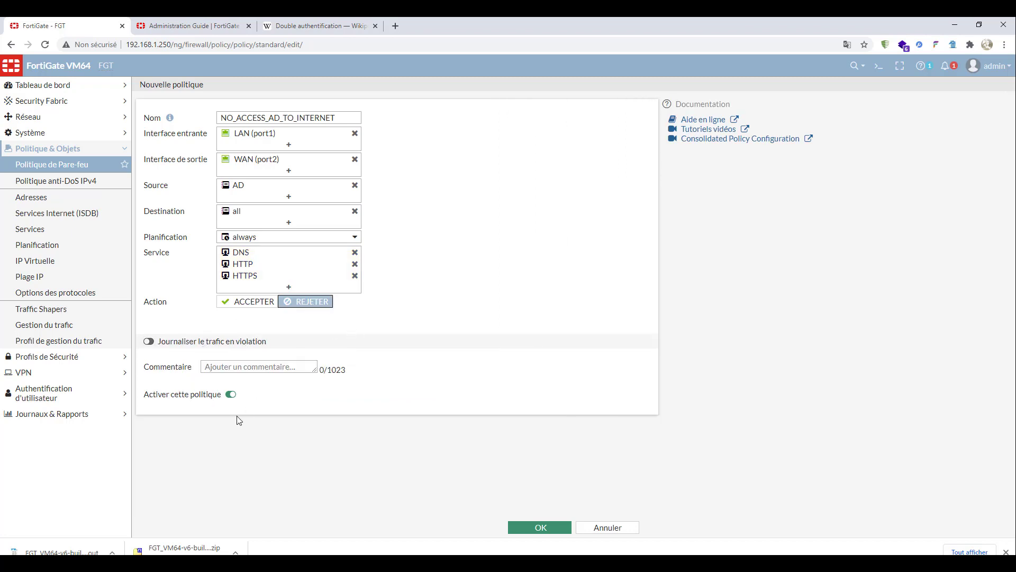
{"action": "left_click", "coordinate": [247, 307]}
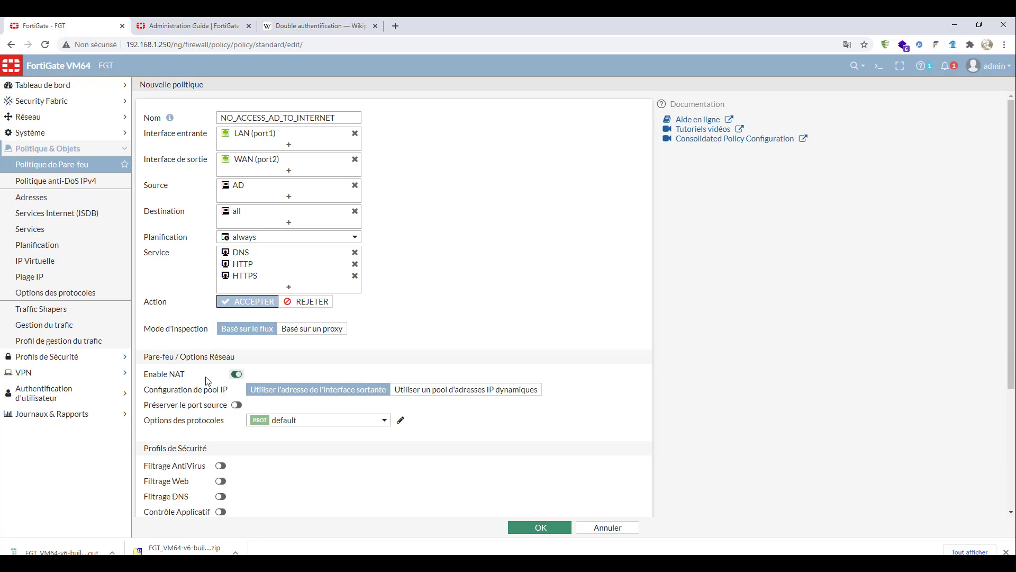
{"action": "left_click", "coordinate": [307, 306]}
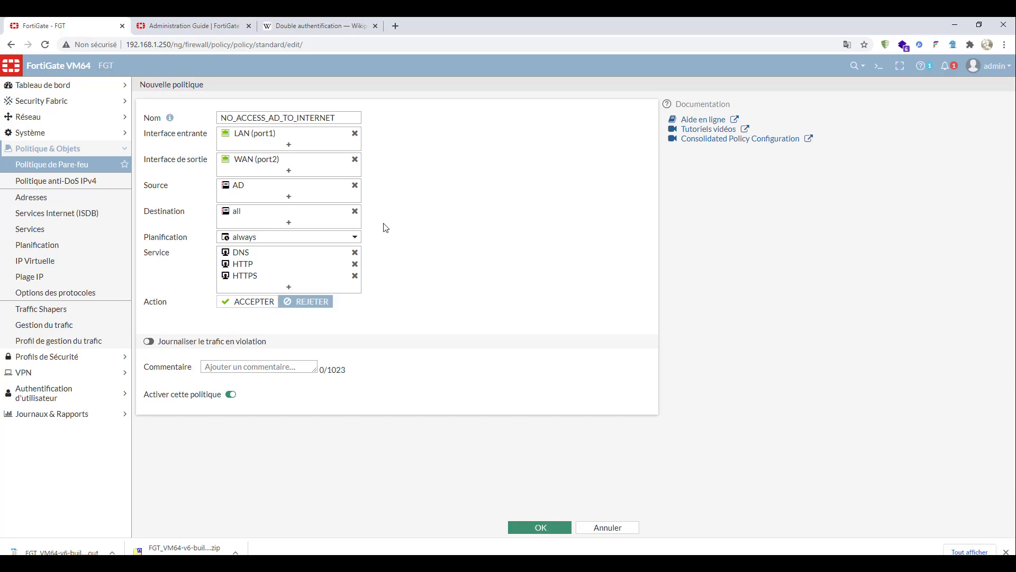
{"action": "left_click", "coordinate": [540, 528]}
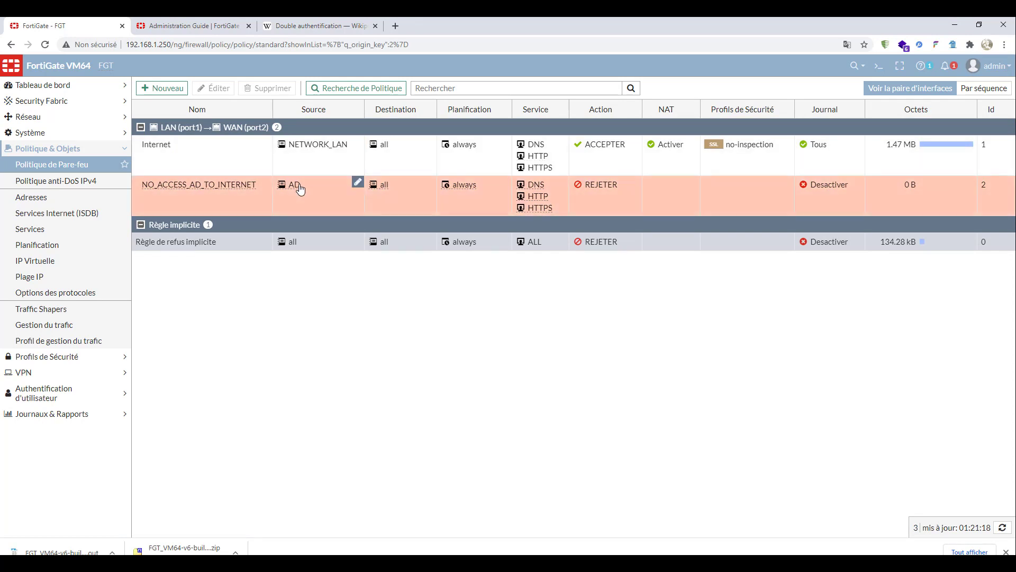
{"action": "left_click_drag", "start_coordinate": [175, 198], "coordinate": [181, 163]}
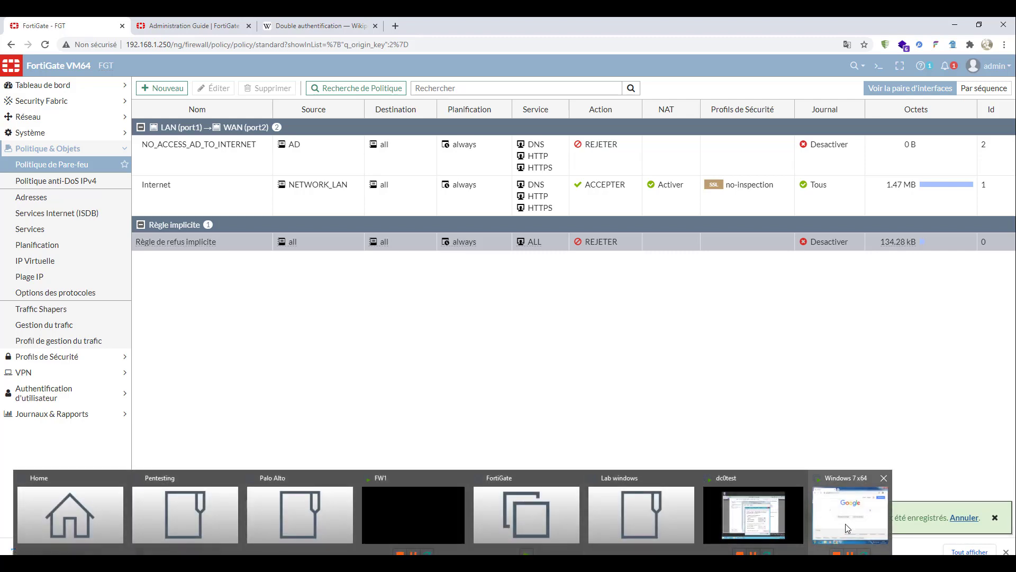
Switch to the dc0test virtual machine, dismiss its TCP/IPv4 properties and reload the Yahoo page to test its Internet access.
{"action": "left_click", "coordinate": [756, 524]}
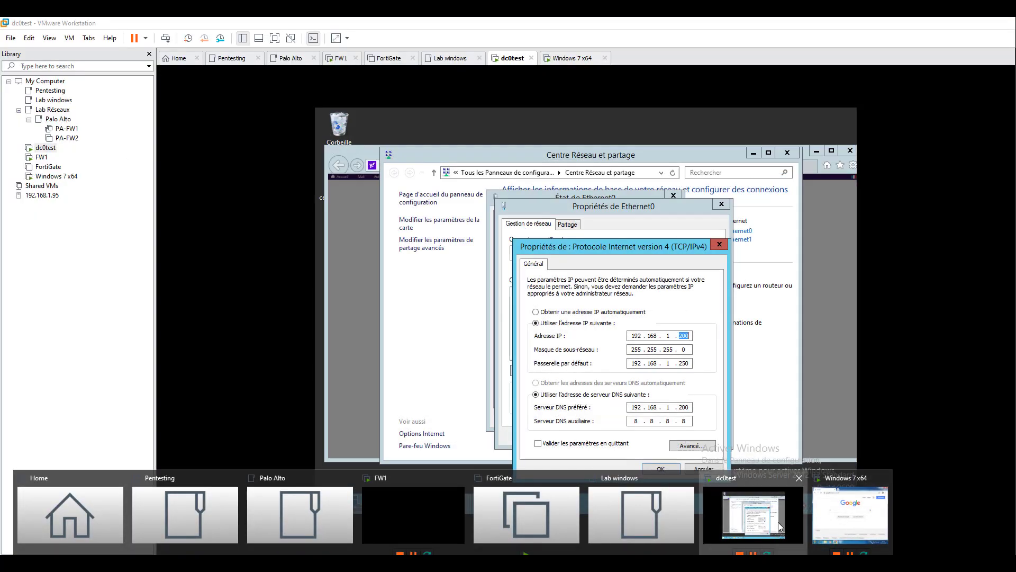
{"action": "left_click", "coordinate": [704, 469]}
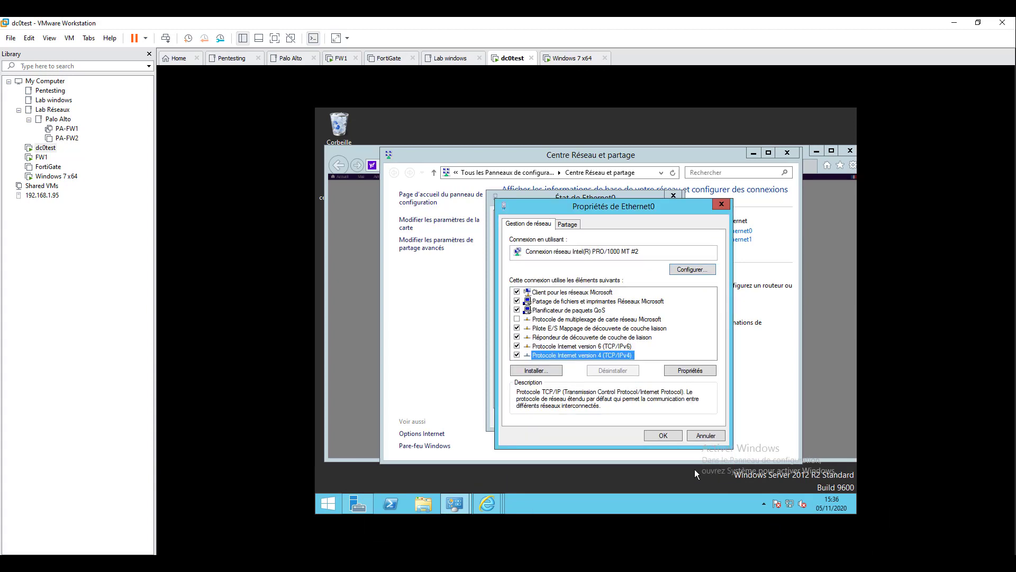
{"action": "left_click", "coordinate": [490, 503]}
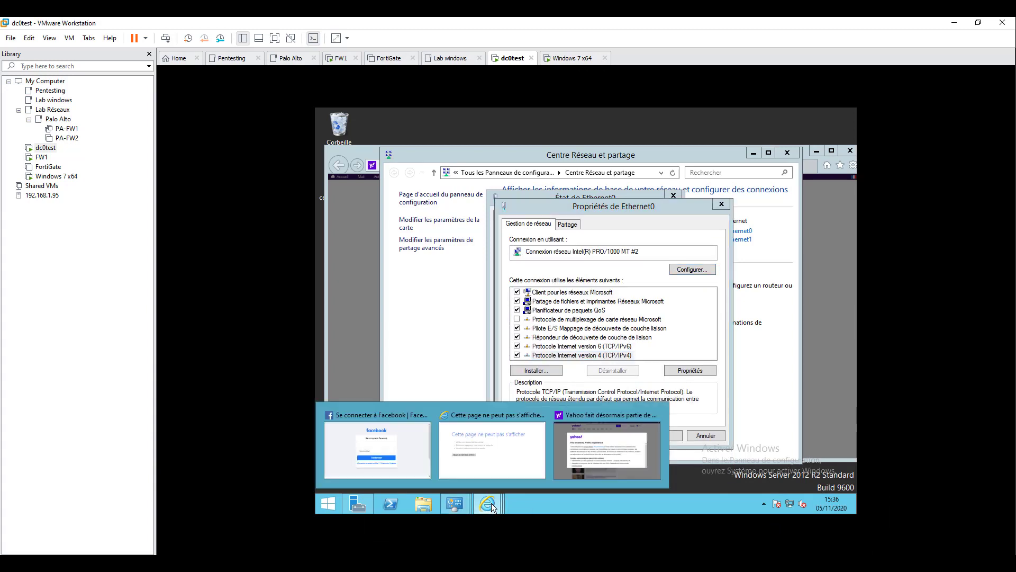
{"action": "left_click", "coordinate": [395, 457]}
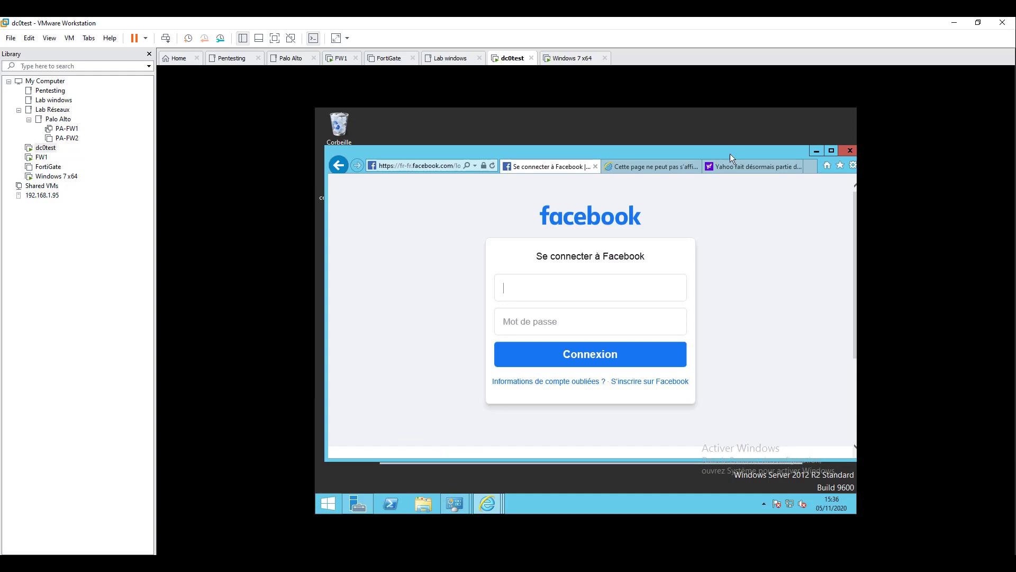
{"action": "left_click", "coordinate": [747, 166]}
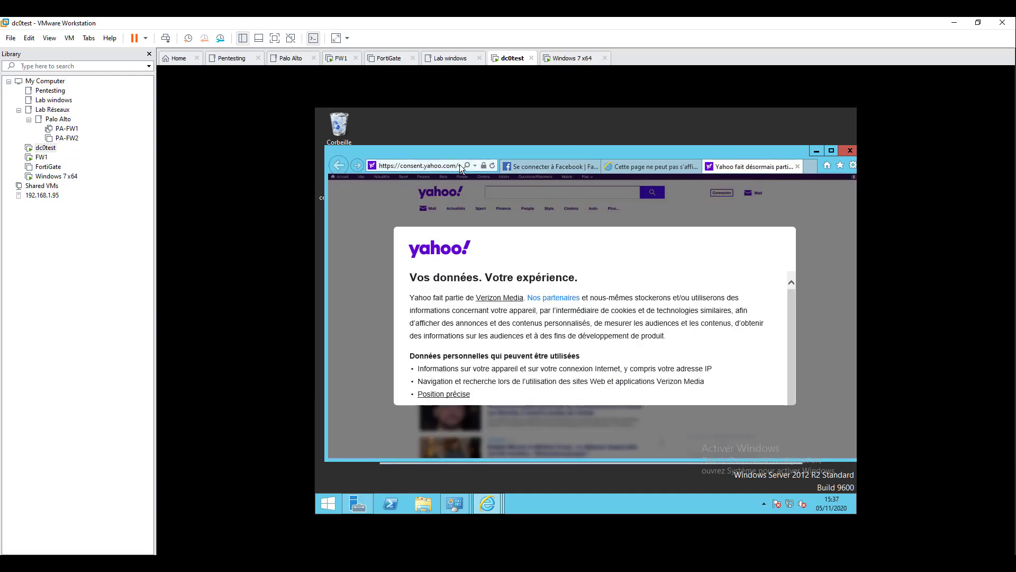
{"action": "left_click", "coordinate": [494, 165]}
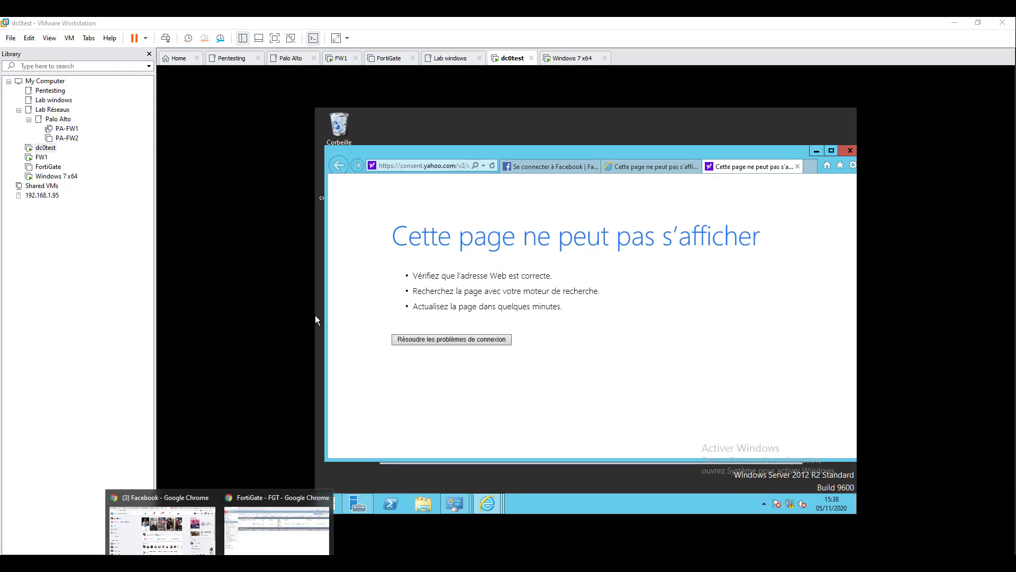
Switch back to FortiGate and move the NO_ACCESS_AD_TO_INTERNET policy below the Internet policy.
{"action": "left_click", "coordinate": [277, 521]}
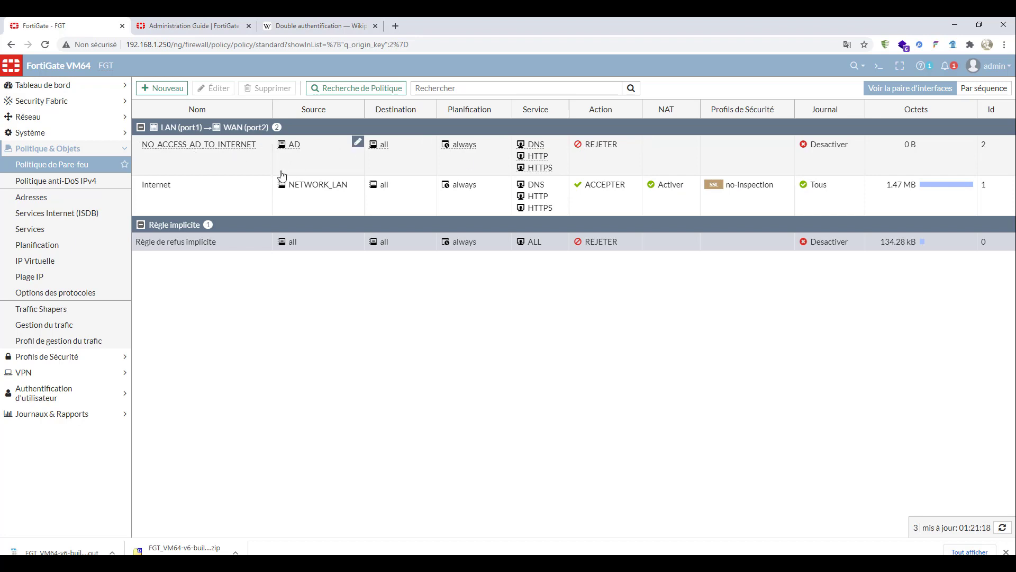
{"action": "left_click", "coordinate": [169, 147]}
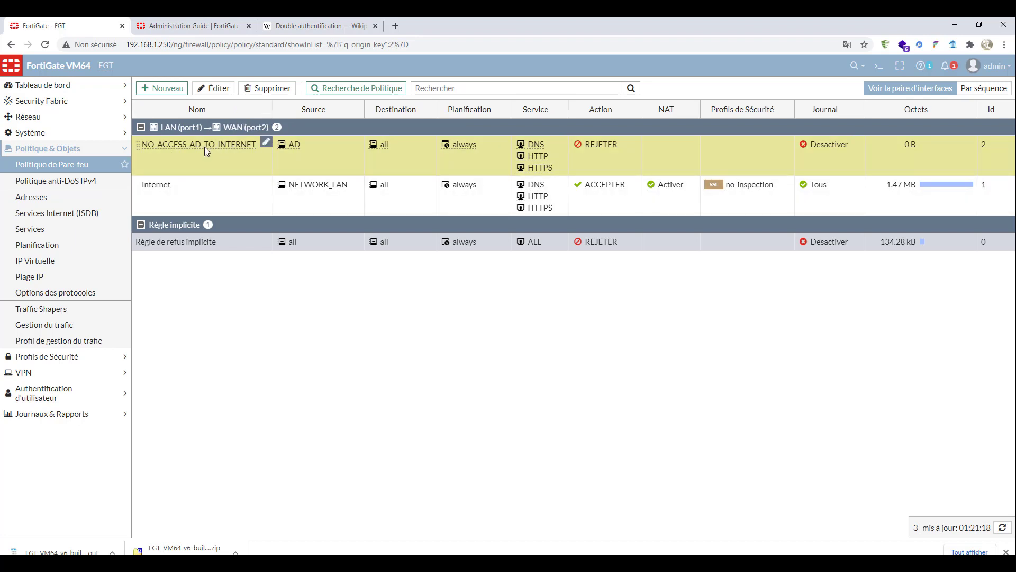
{"action": "left_click_drag", "start_coordinate": [150, 153], "coordinate": [152, 188]}
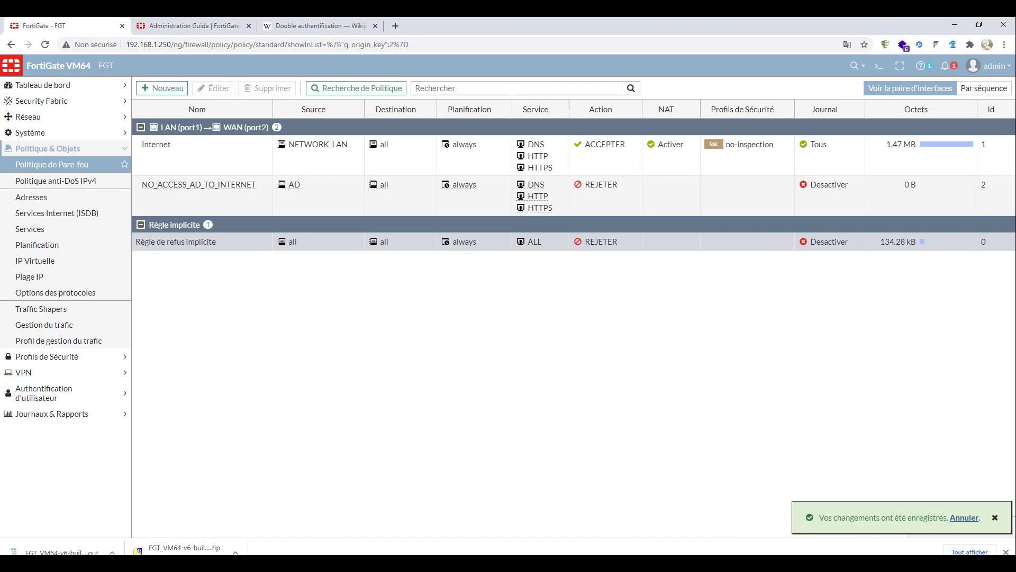
In the dc0test virtual machine, reload the Yahoo page to test access with the Internet policy ranked first.
{"action": "left_click", "coordinate": [755, 514]}
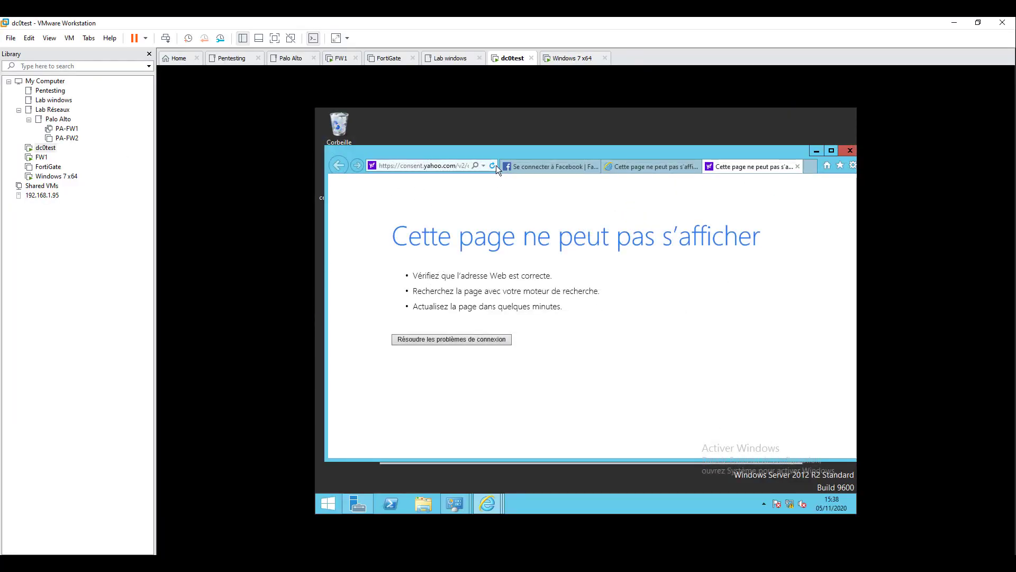
{"action": "left_click", "coordinate": [494, 166]}
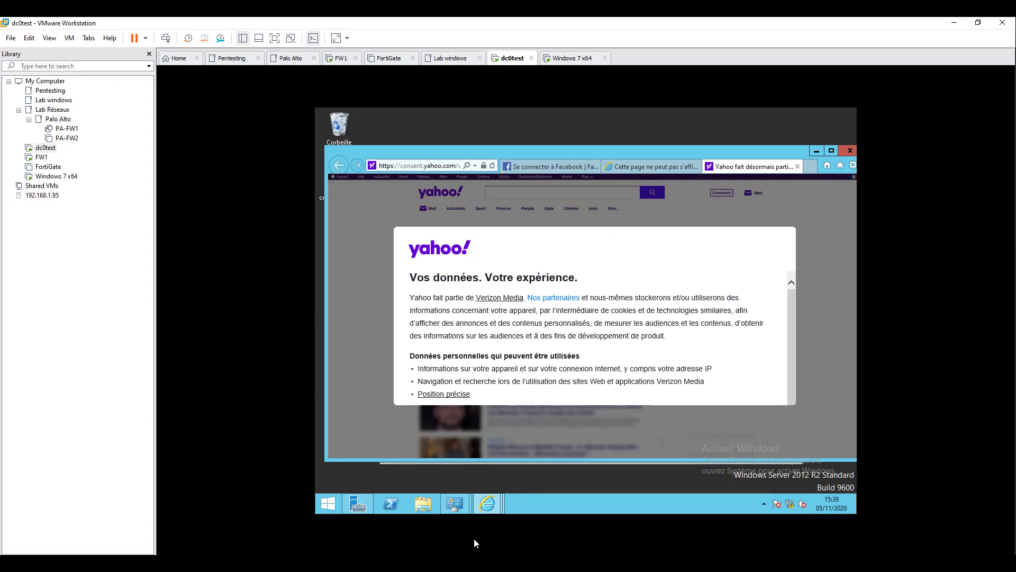
{"action": "mouse_move", "coordinate": [487, 504]}
{"action": "mouse_move", "coordinate": [478, 532]}
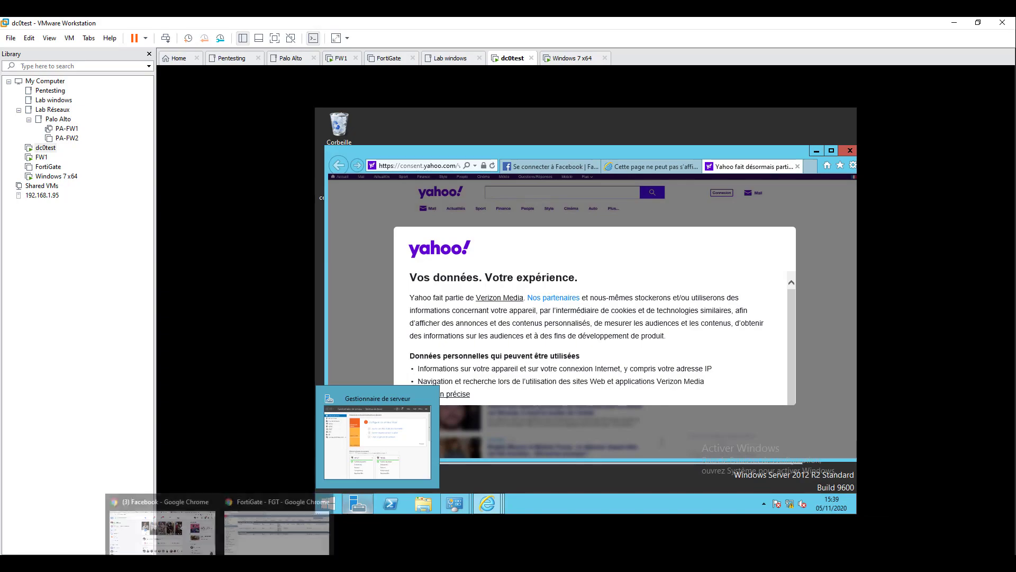
Return to FortiGate and move the Internet policy below NO_ACCESS_AD_TO_INTERNET.
{"action": "left_click", "coordinate": [274, 534]}
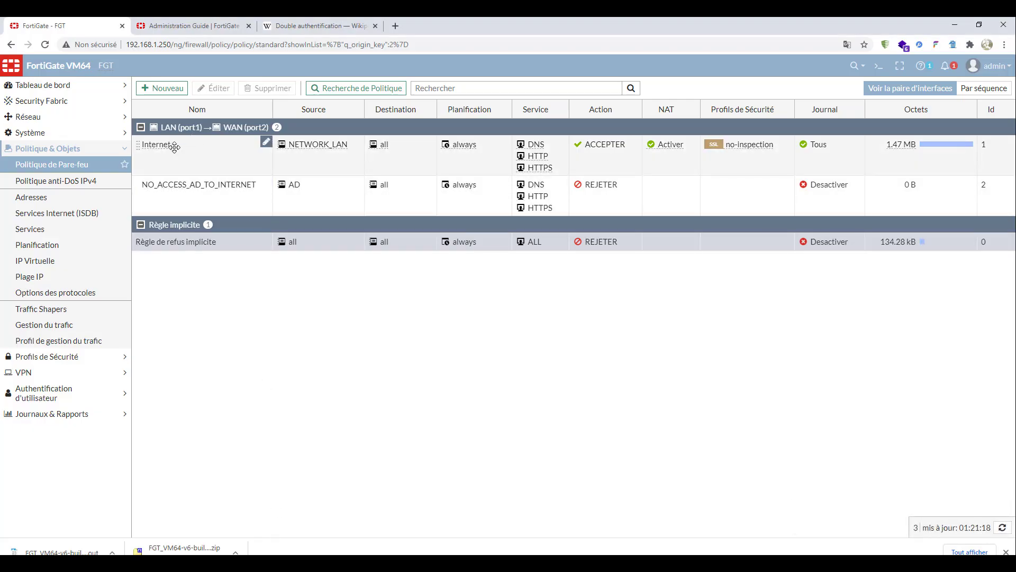
{"action": "left_click_drag", "start_coordinate": [174, 147], "coordinate": [170, 192]}
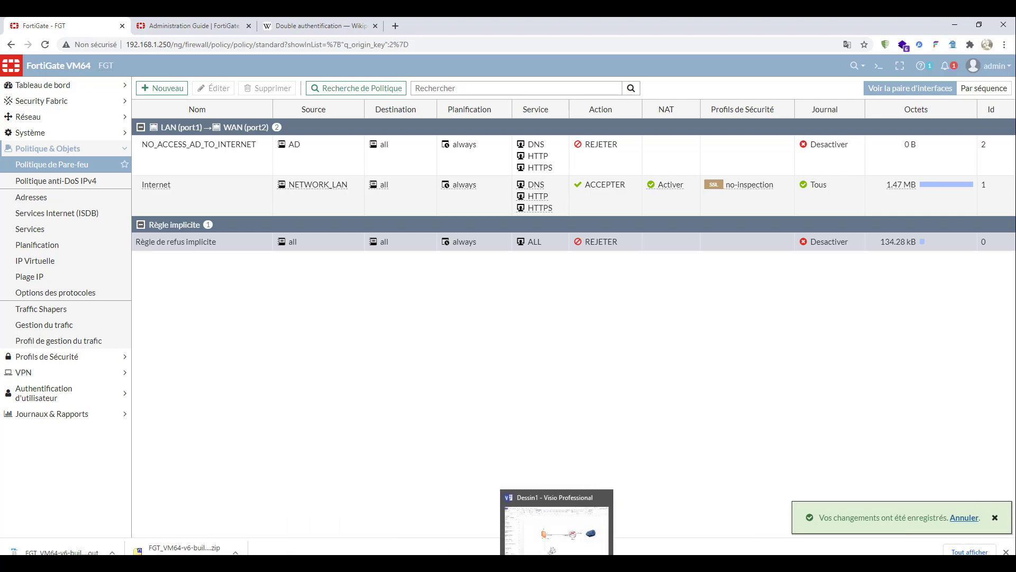
Reload the Yahoo page in dc0test to retest access with the blocking policy ranked first.
{"action": "mouse_move", "coordinate": [455, 561]}
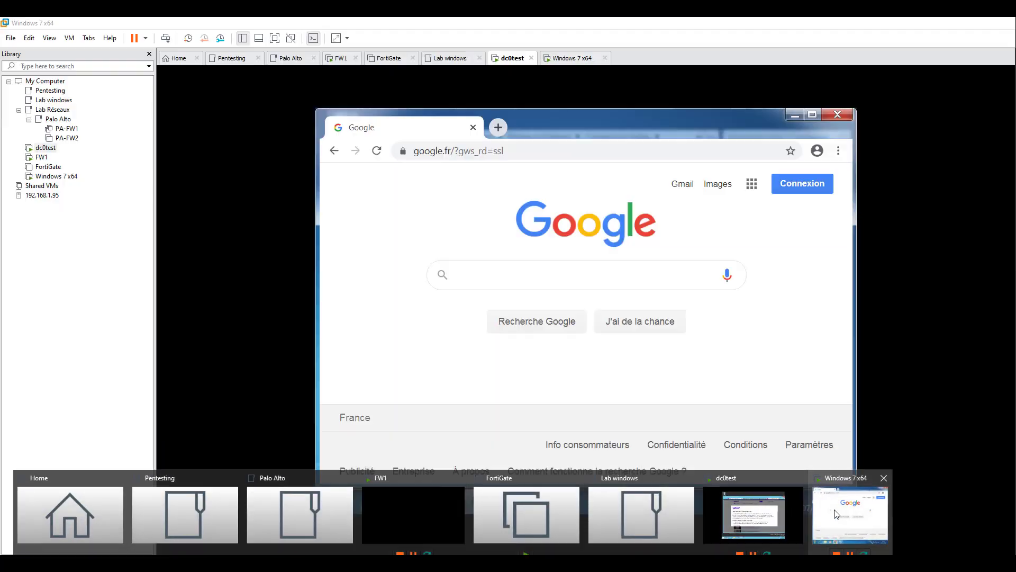
{"action": "left_click", "coordinate": [769, 520]}
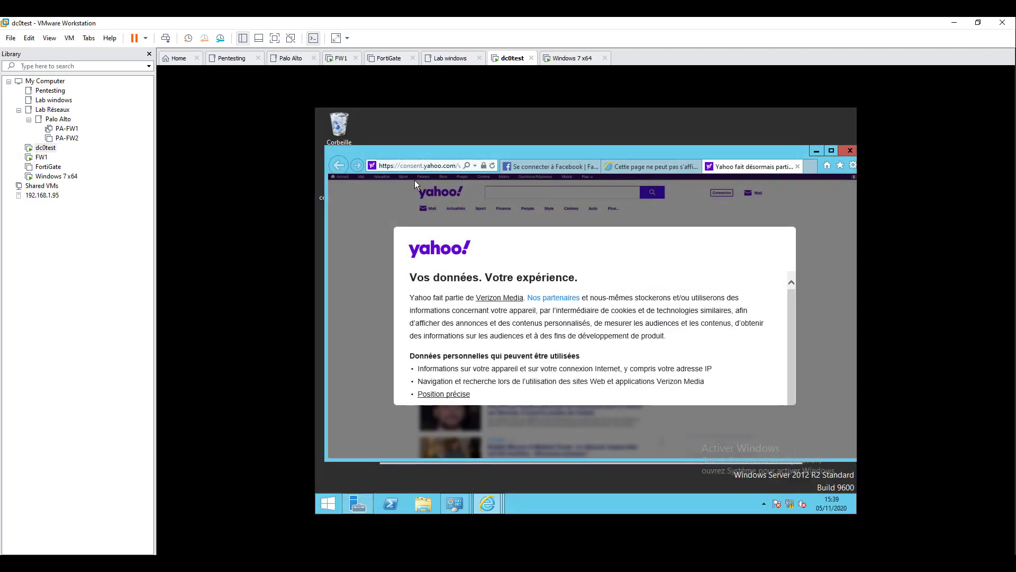
{"action": "left_click", "coordinate": [494, 166]}
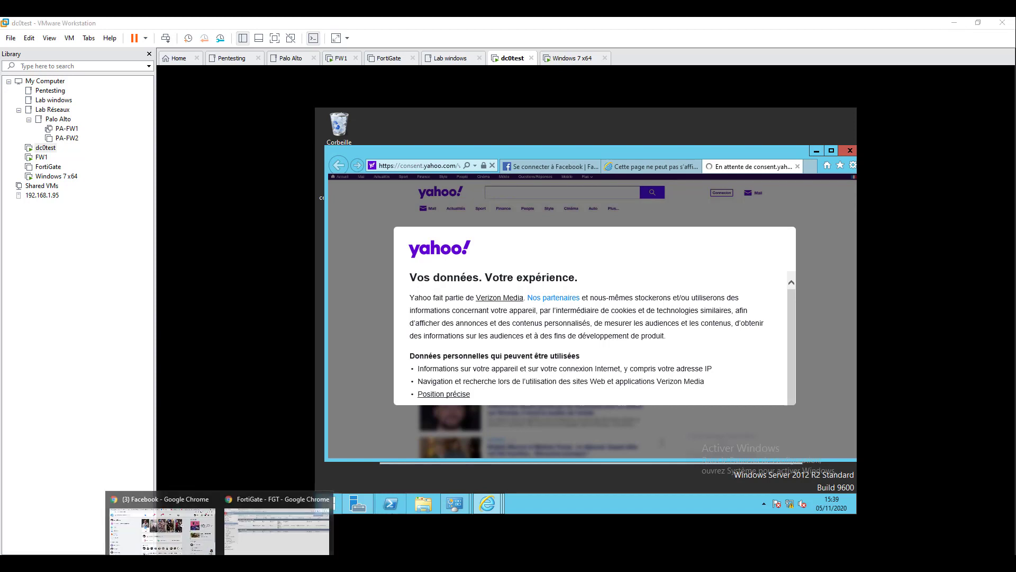
In FortiGate, view the traffic logs matching NO_ACCESS_AD_TO_INTERNET and return to the firewall policy list.
{"action": "left_click", "coordinate": [275, 522]}
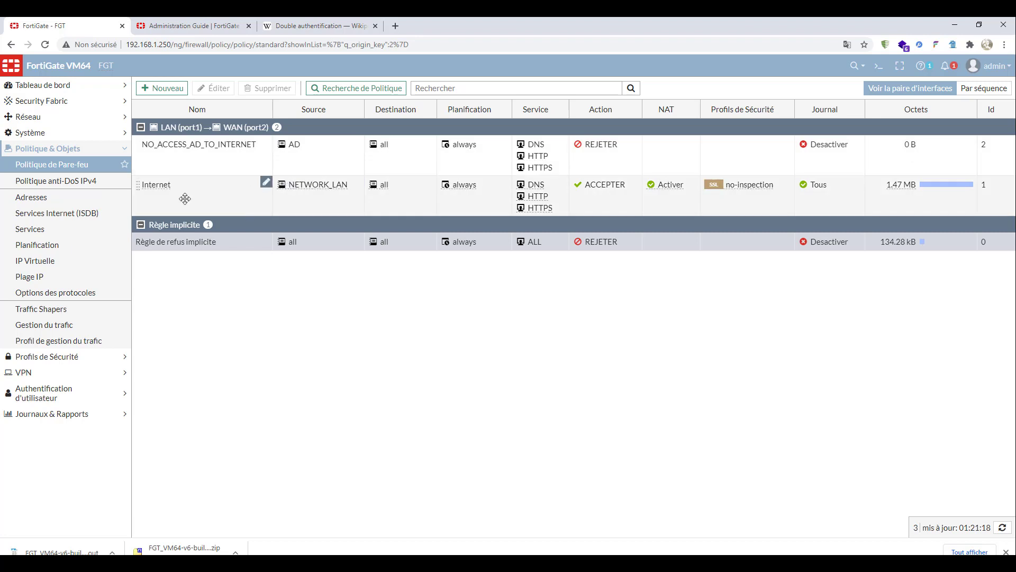
{"action": "right_click", "coordinate": [209, 152]}
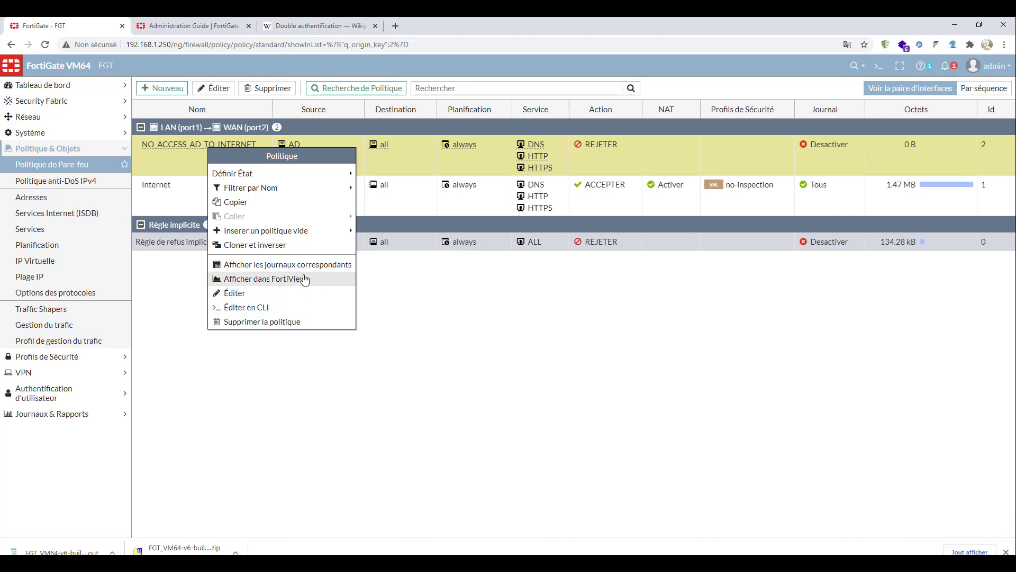
{"action": "left_click", "coordinate": [331, 270]}
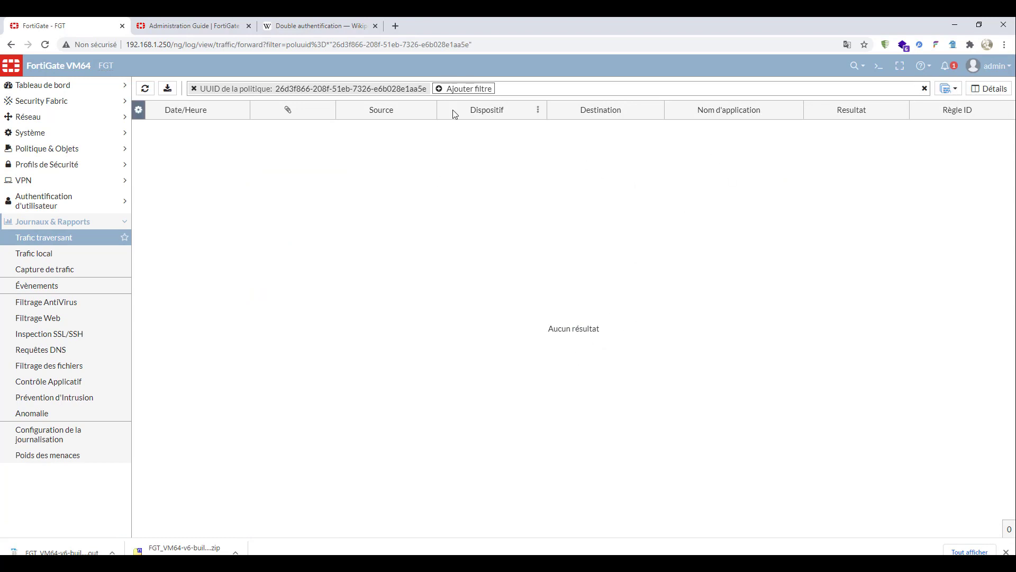
{"action": "left_click", "coordinate": [67, 243]}
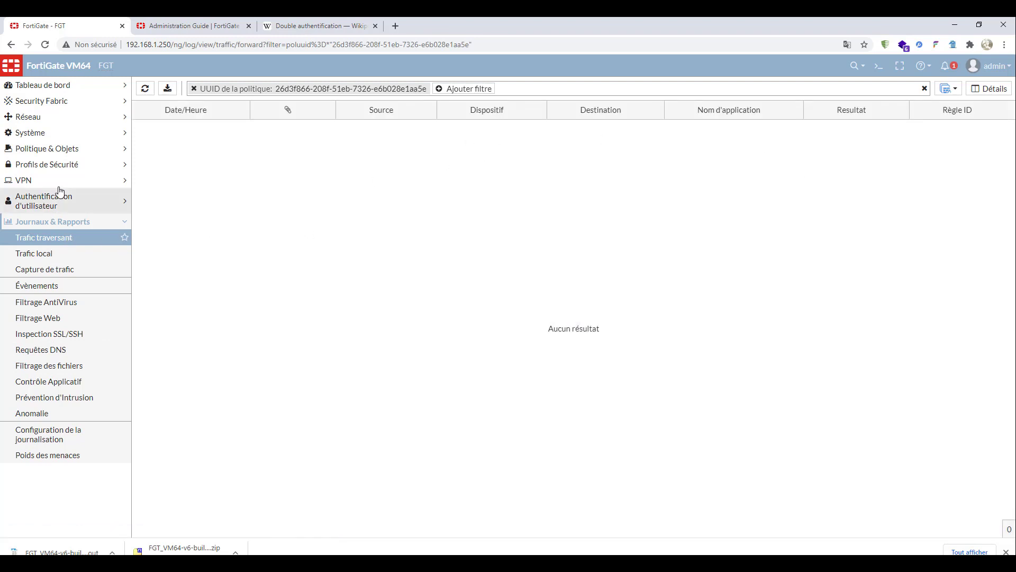
{"action": "left_click", "coordinate": [73, 153]}
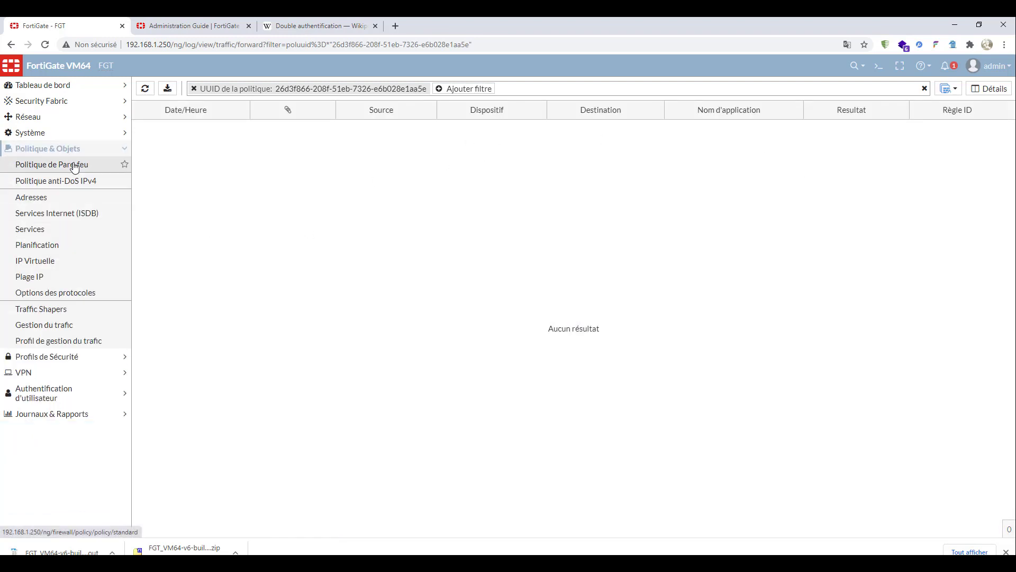
{"action": "left_click", "coordinate": [74, 164]}
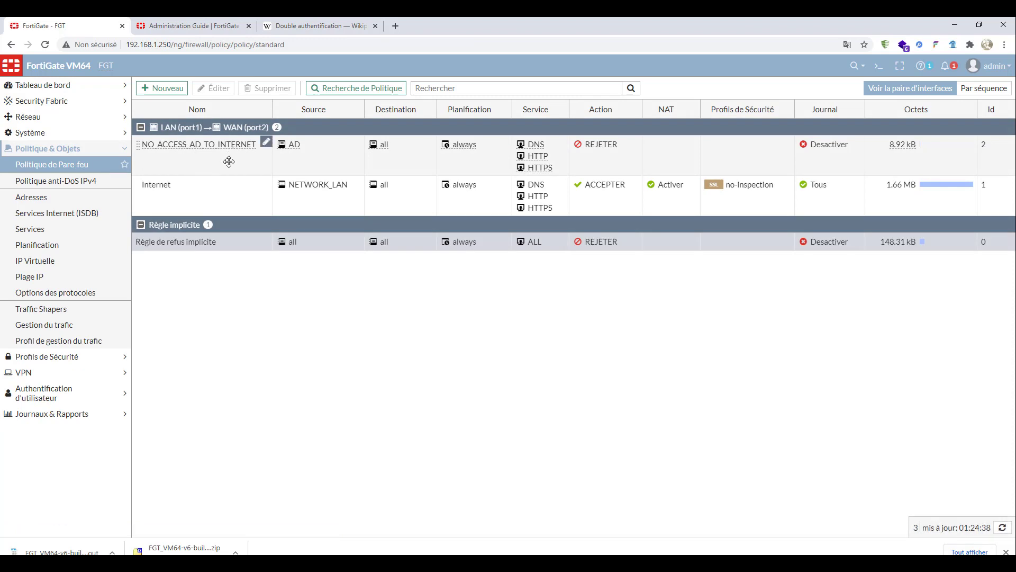
{"action": "left_click_drag", "start_coordinate": [242, 191], "coordinate": [266, 150]}
{"action": "double_click", "coordinate": [266, 150]}
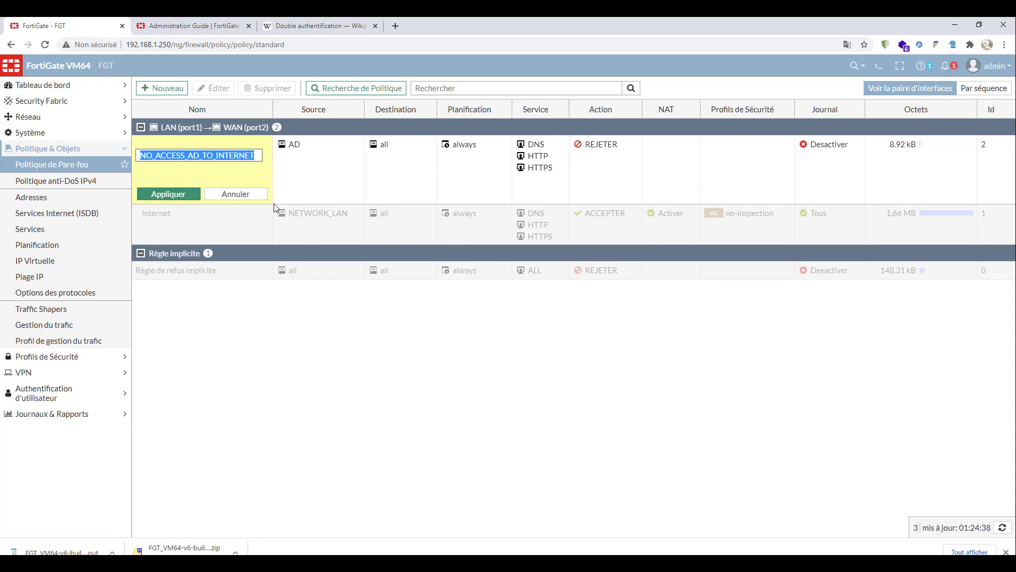
{"action": "left_click", "coordinate": [237, 194]}
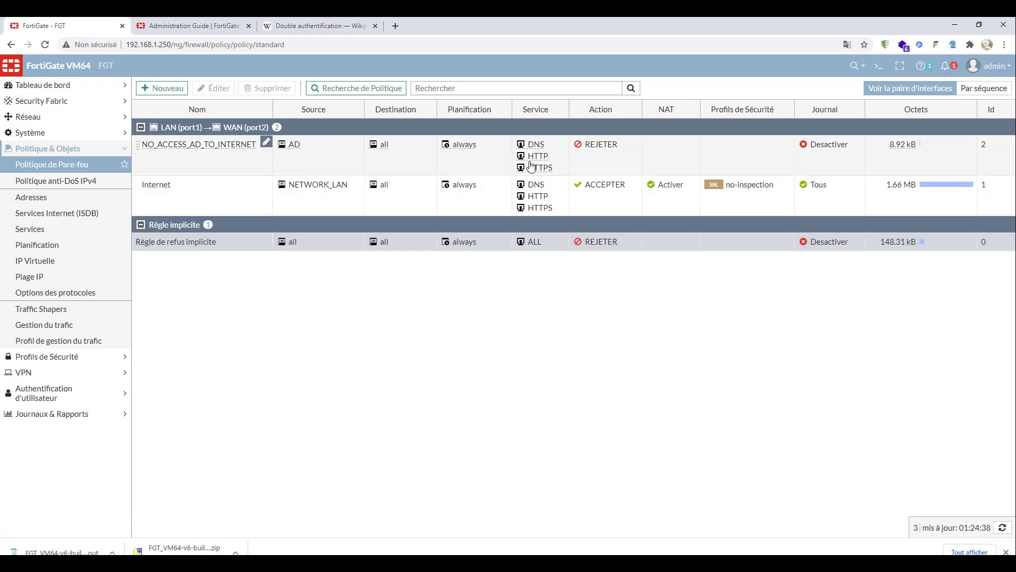
Copy the NO_ACCESS_AD_TO_INTERNET policy and paste the copy above the Internet policy.
{"action": "mouse_move", "coordinate": [912, 151]}
{"action": "left_click_drag", "start_coordinate": [186, 149], "coordinate": [191, 150]}
{"action": "right_click", "coordinate": [191, 150]}
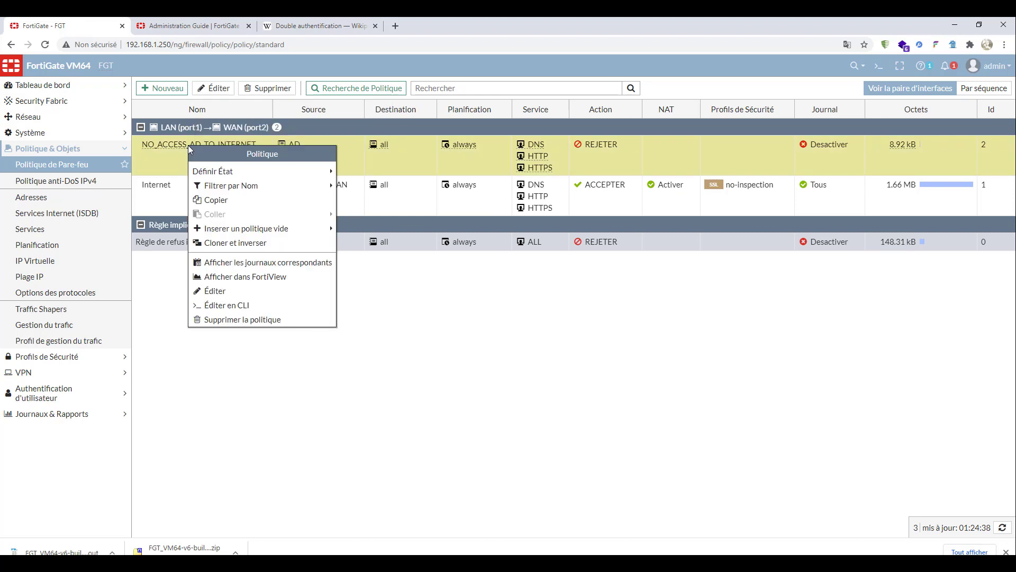
{"action": "left_click", "coordinate": [211, 200]}
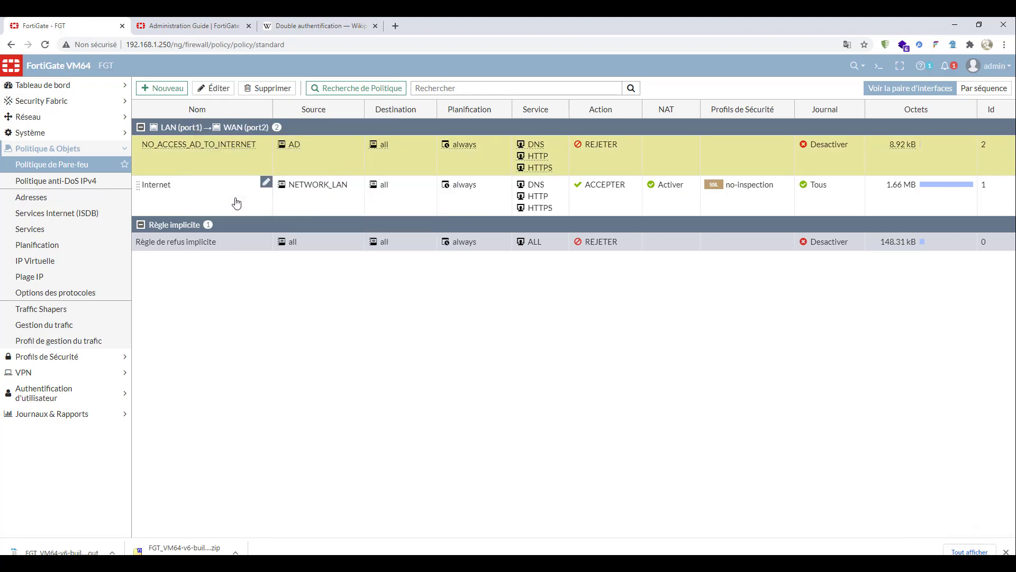
{"action": "right_click", "coordinate": [185, 179]}
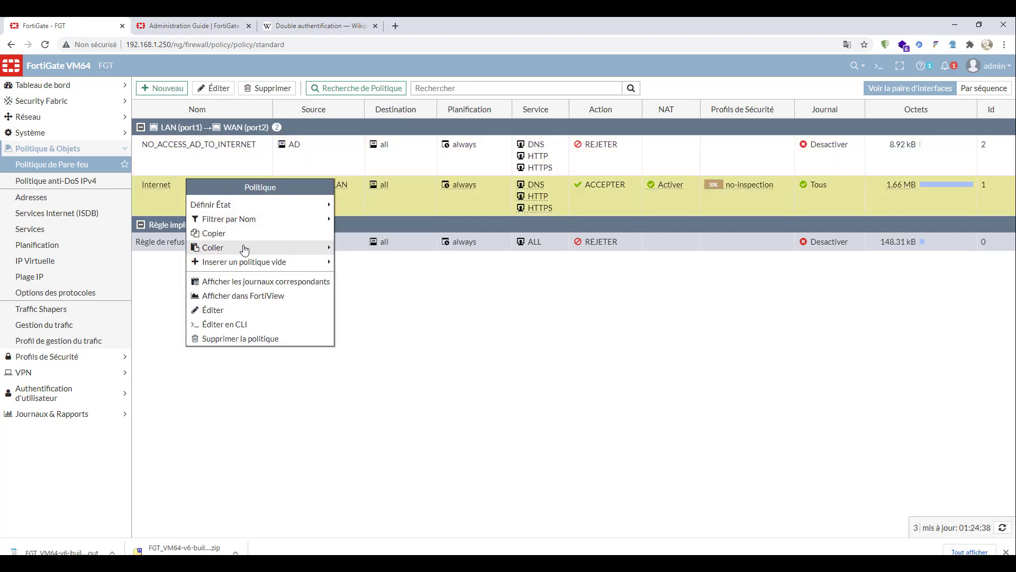
{"action": "mouse_move", "coordinate": [244, 248]}
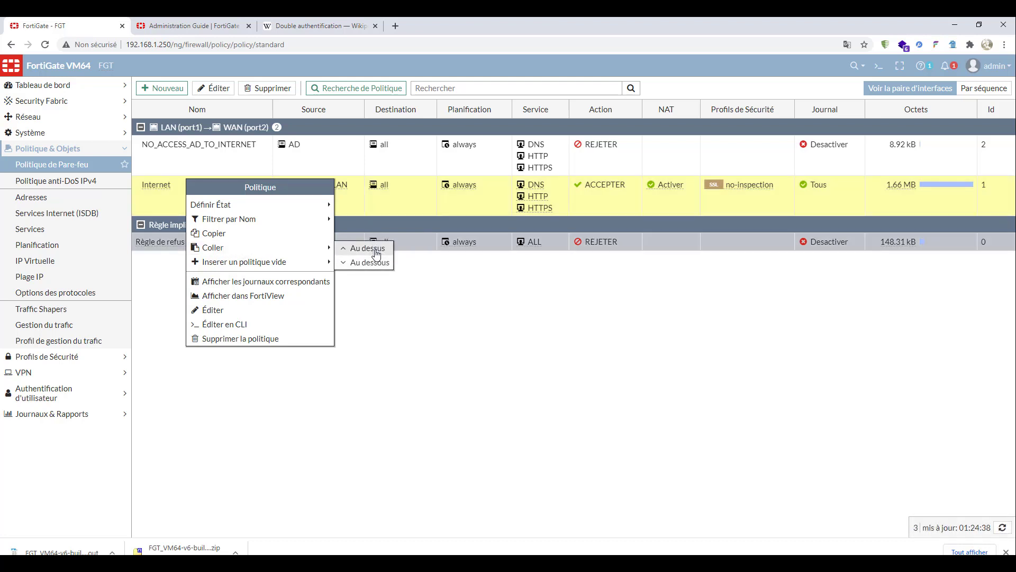
{"action": "left_click", "coordinate": [376, 254]}
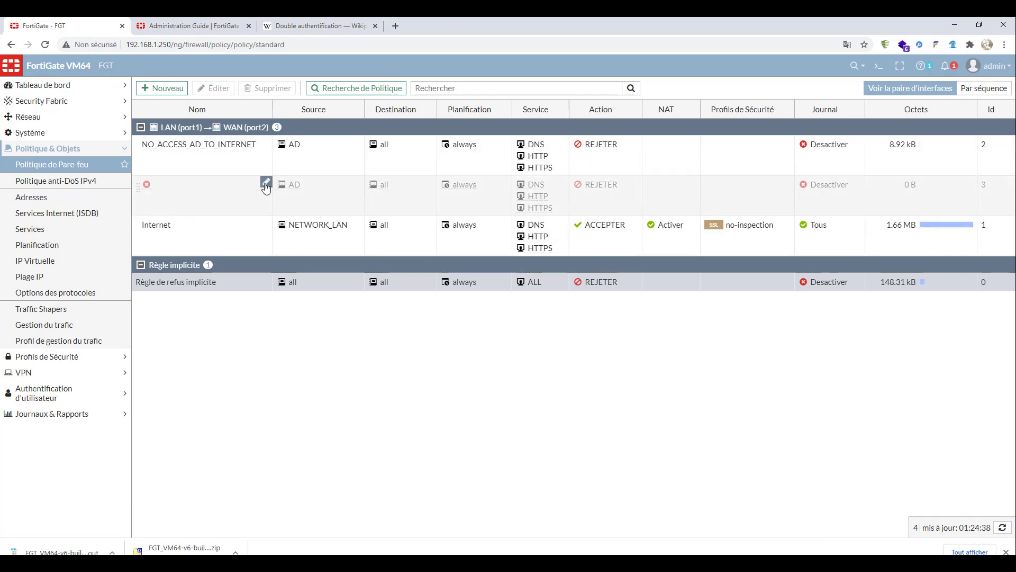
Name the pasted policy ACCESS_MAJ and move it above NO_ACCESS_AD_TO_INTERNET.
{"action": "left_click", "coordinate": [265, 185]}
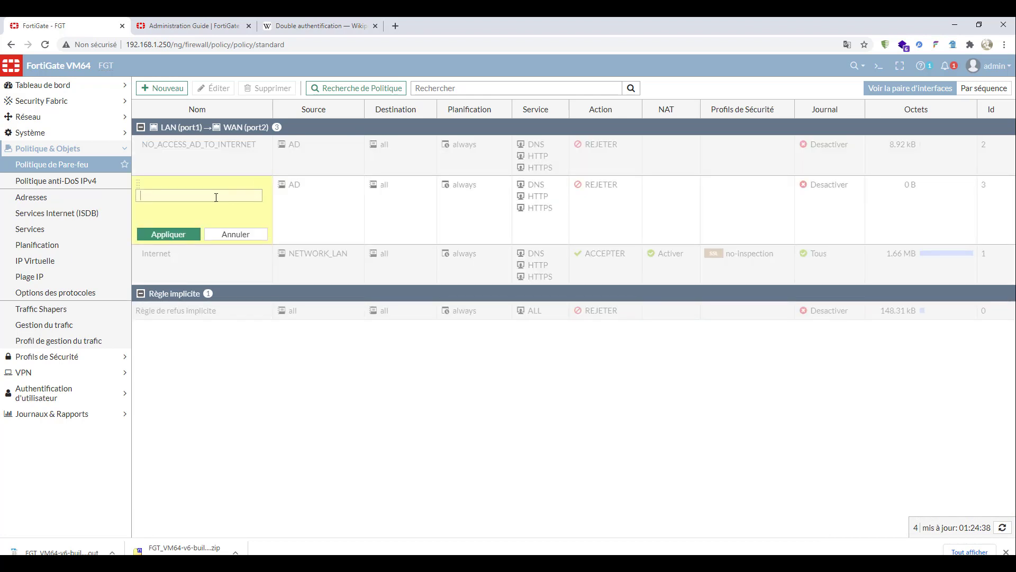
{"action": "type", "text": "ACCESS_"}
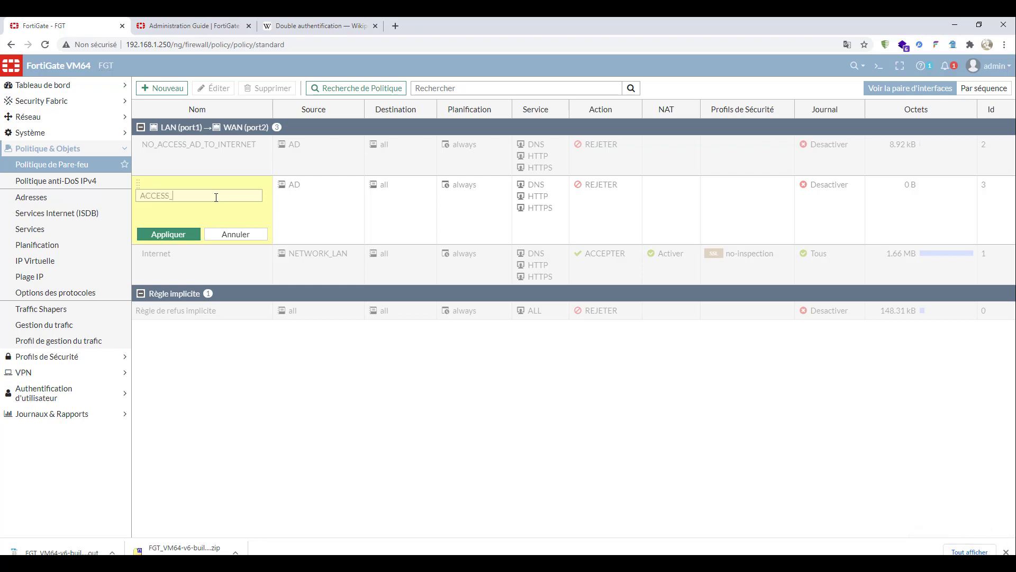
{"action": "type", "text": "MAJ"}
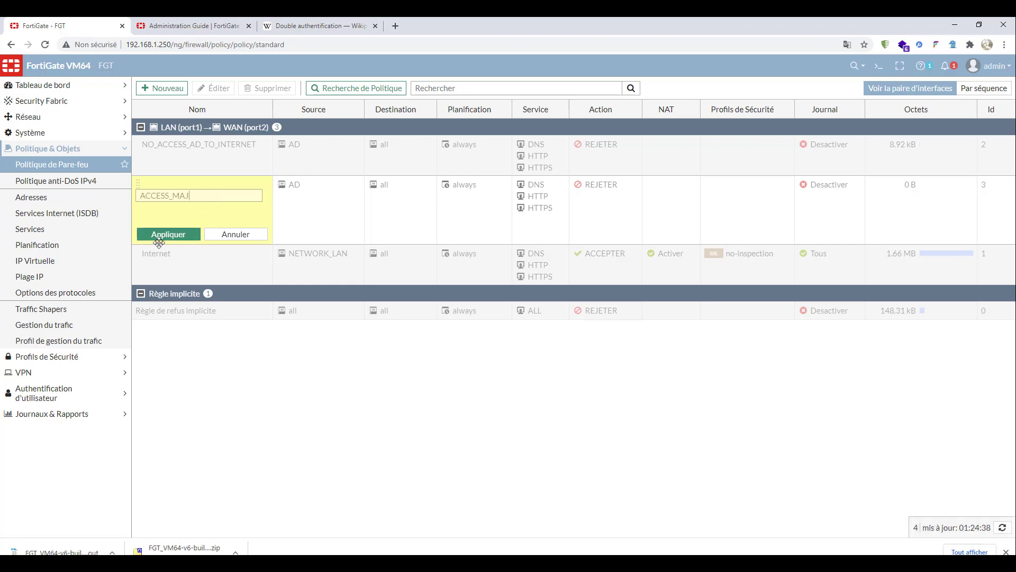
{"action": "left_click", "coordinate": [161, 232]}
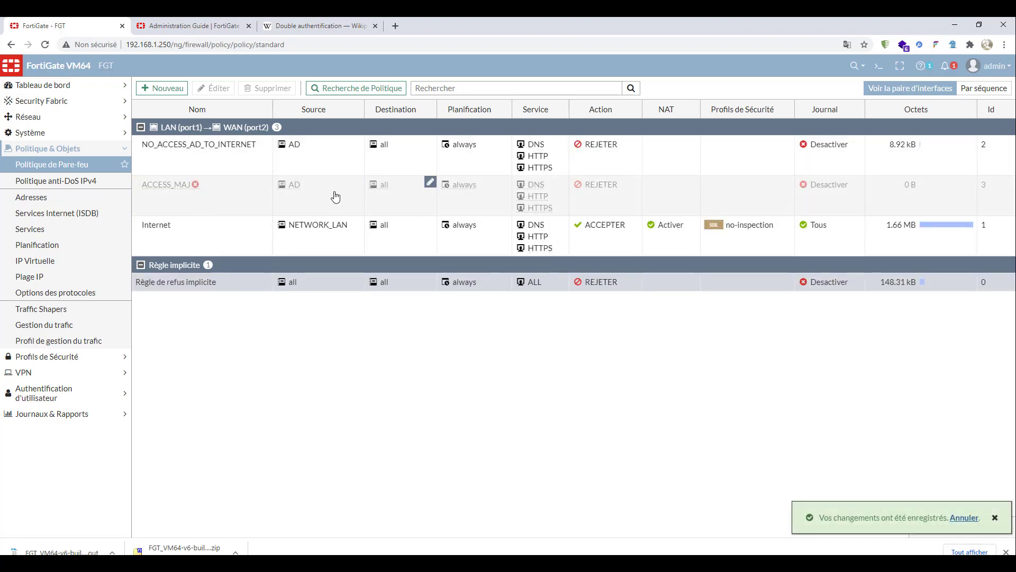
{"action": "left_click_drag", "start_coordinate": [192, 189], "coordinate": [233, 145]}
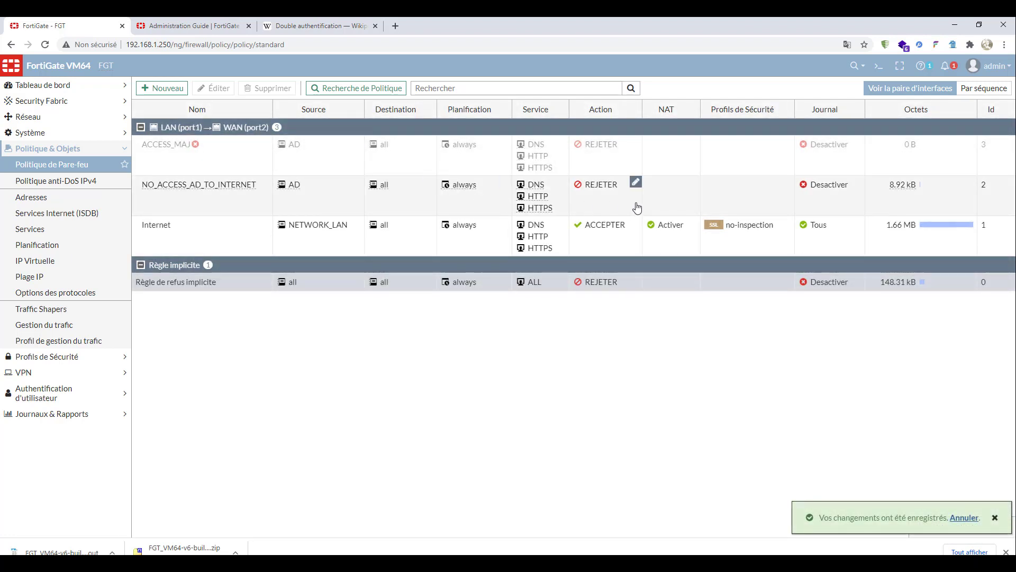
Set the ACCESS_MAJ policy's action to ACCEPTER and its NAT to Activer.
{"action": "left_click", "coordinate": [635, 143]}
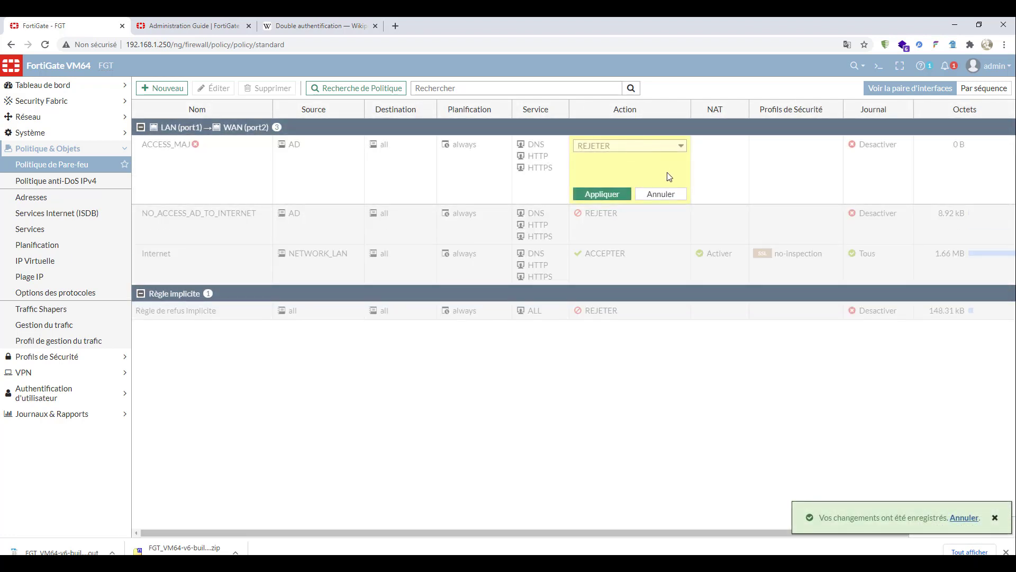
{"action": "left_click", "coordinate": [647, 148]}
{"action": "left_click", "coordinate": [648, 156]}
{"action": "left_click", "coordinate": [612, 195]}
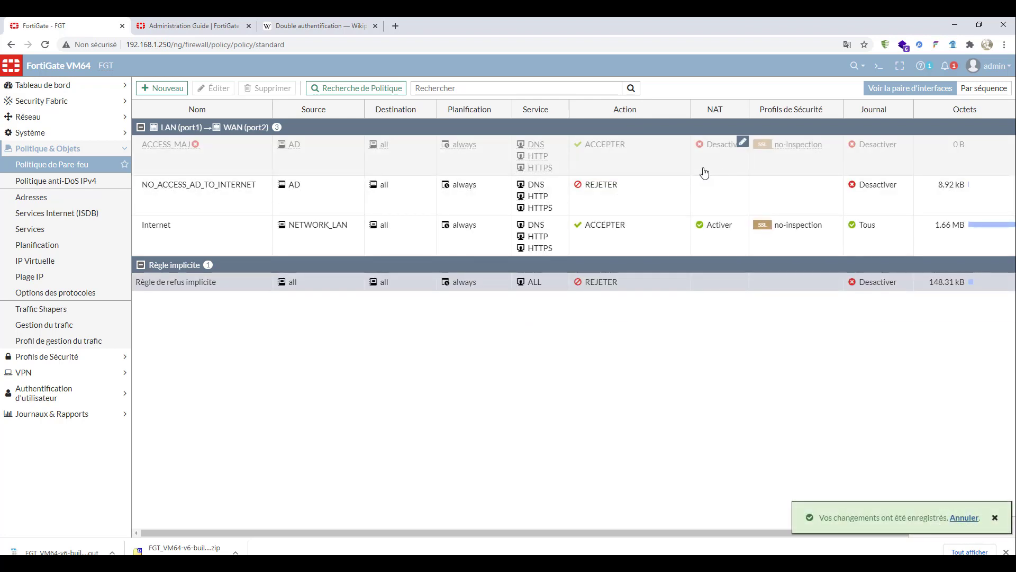
{"action": "left_click", "coordinate": [740, 143]}
{"action": "left_click", "coordinate": [764, 149]}
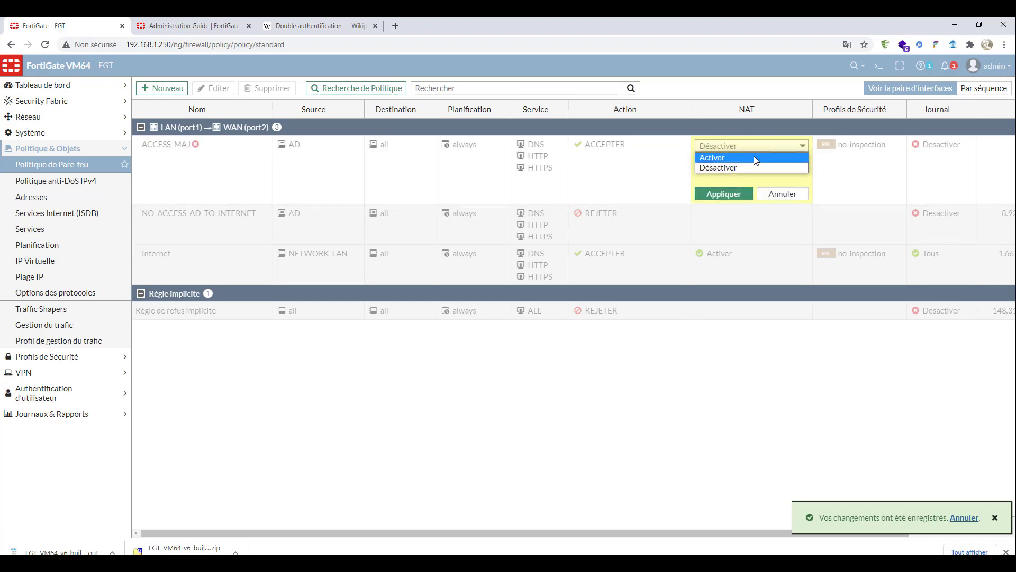
{"action": "left_click", "coordinate": [761, 157]}
{"action": "left_click", "coordinate": [723, 194]}
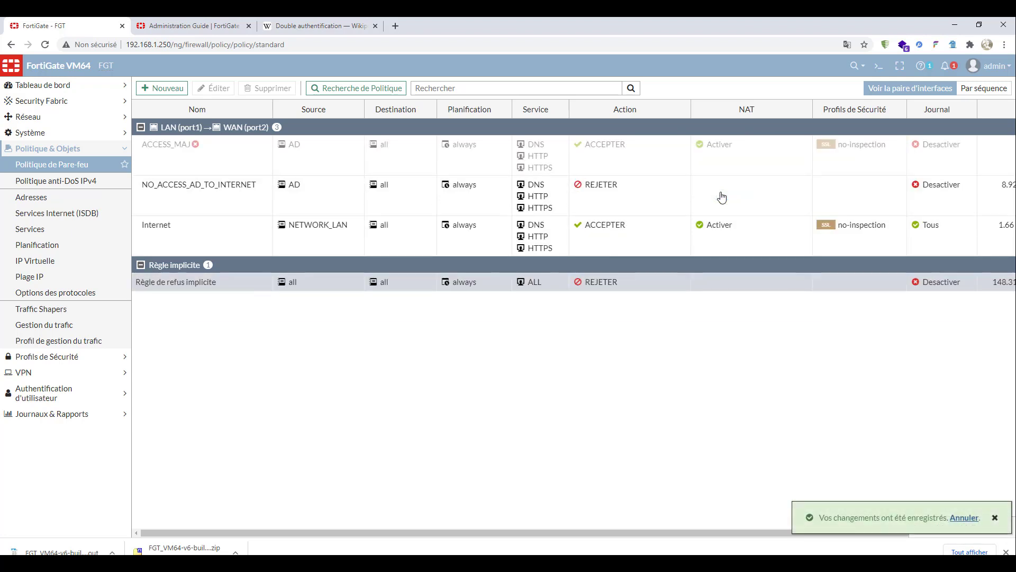
Open the ACCESS_MAJ policy for full editing and remove the "all" destination.
{"action": "double_click", "coordinate": [221, 157]}
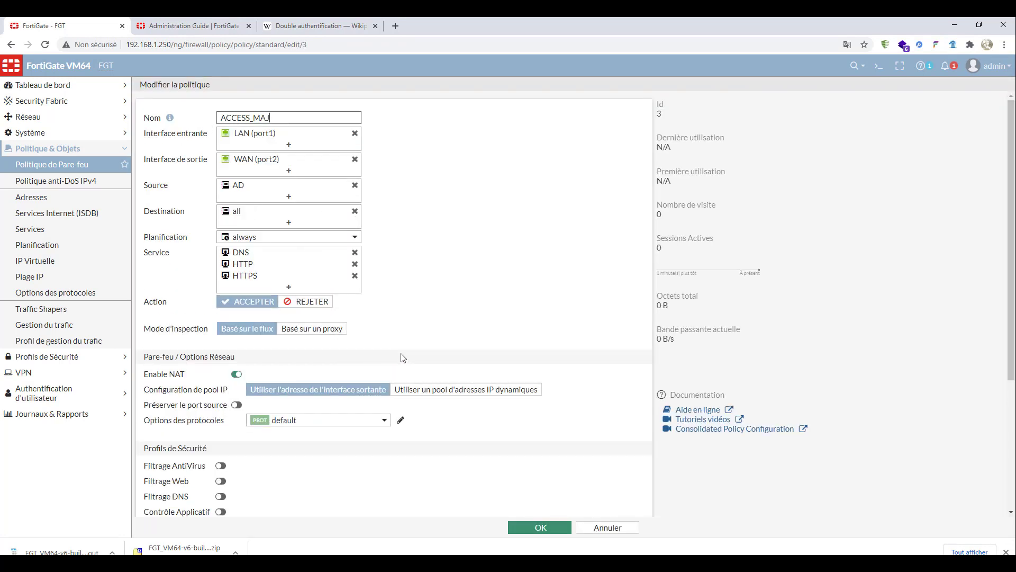
{"action": "scroll", "coordinate": [403, 357], "scroll_direction": "down", "scroll_amount": 1}
{"action": "scroll", "coordinate": [402, 357], "scroll_direction": "down", "scroll_amount": 1}
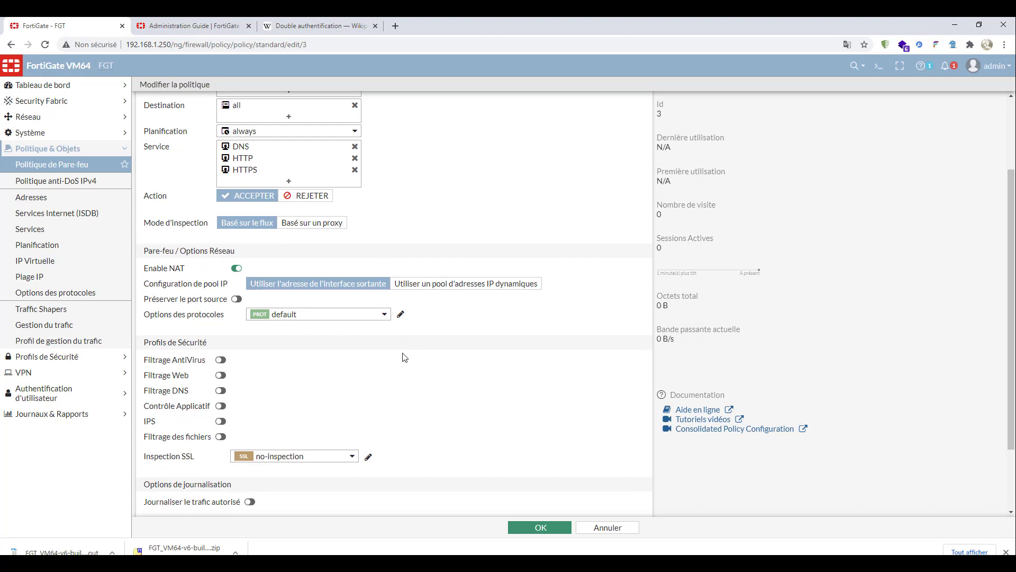
{"action": "scroll", "coordinate": [411, 357], "scroll_direction": "up", "scroll_amount": 2}
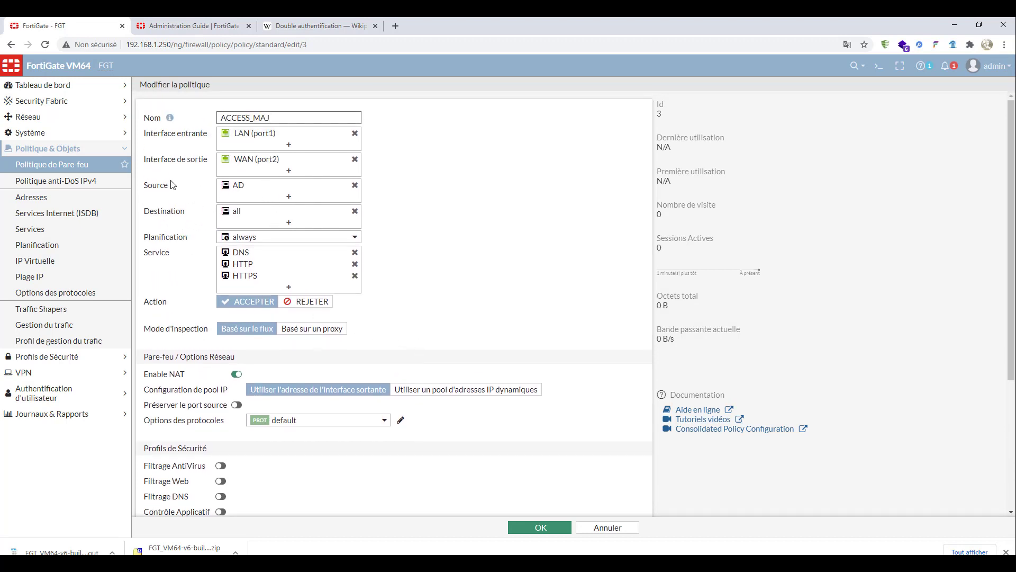
{"action": "left_click", "coordinate": [355, 214]}
{"action": "left_click", "coordinate": [355, 212]}
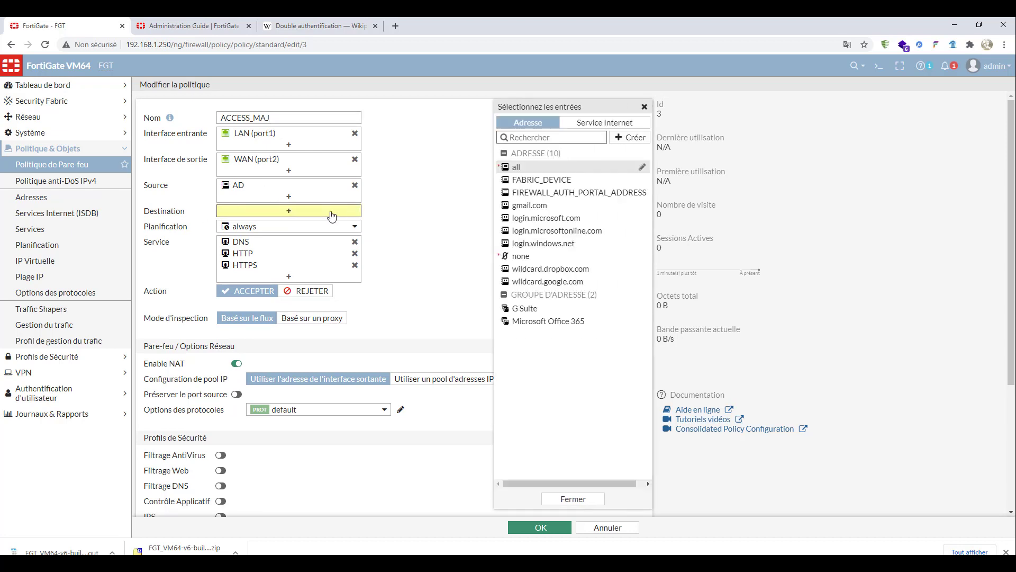
Start creating a destination address for ACCESS_MAJ and set its type to FQDN.
{"action": "left_click", "coordinate": [629, 137]}
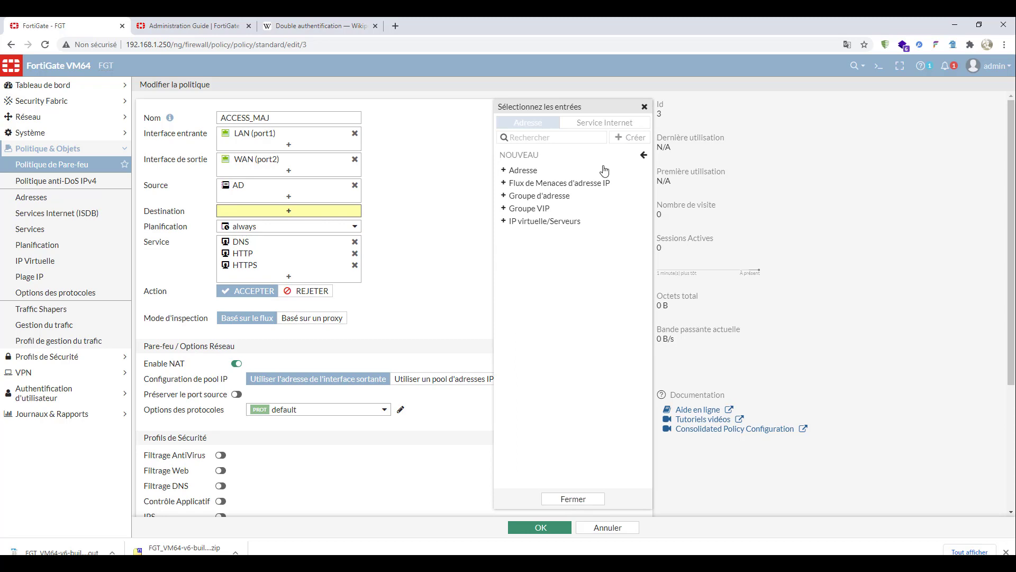
{"action": "left_click", "coordinate": [584, 175]}
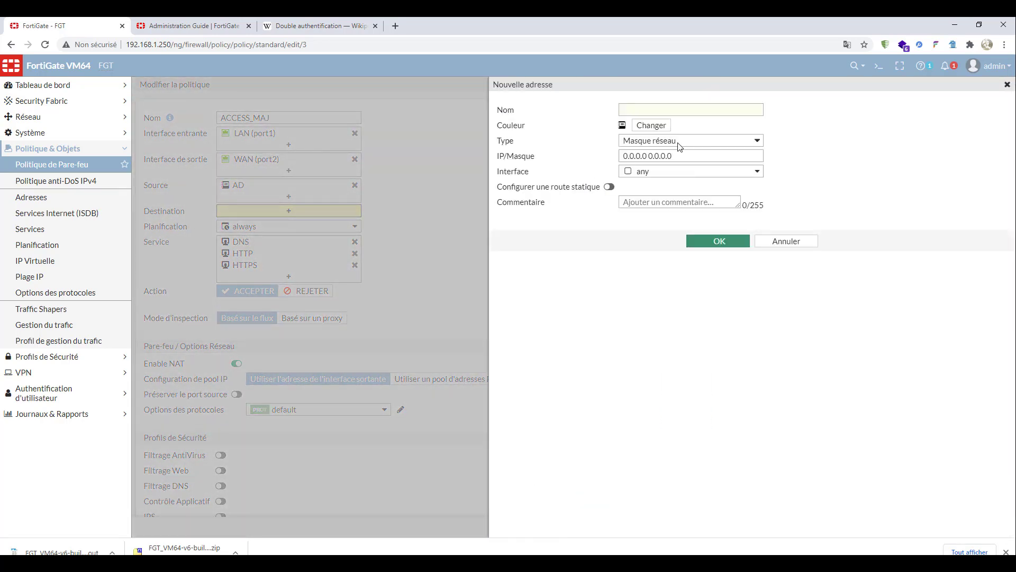
{"action": "left_click", "coordinate": [679, 141]}
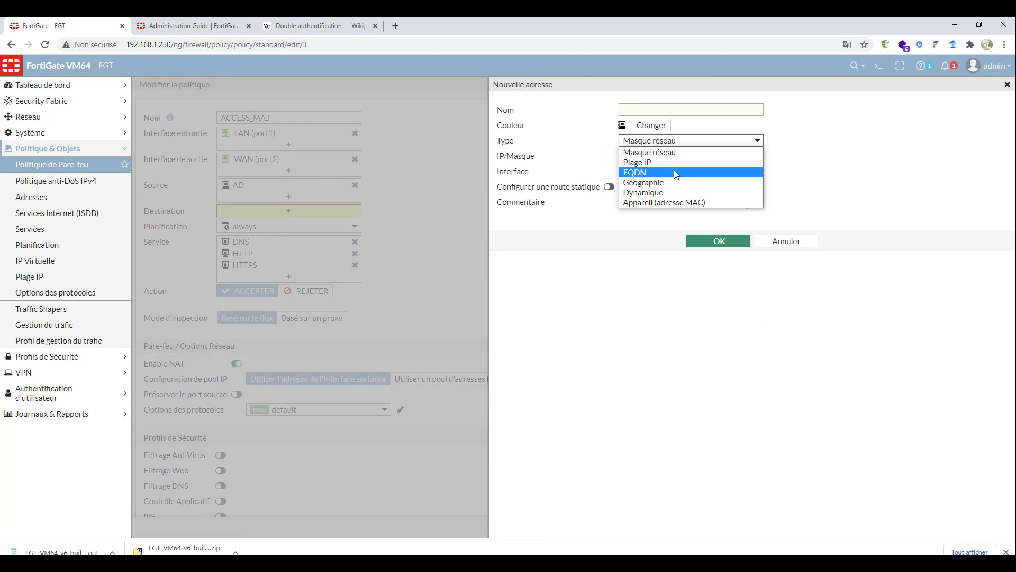
{"action": "left_click", "coordinate": [676, 173]}
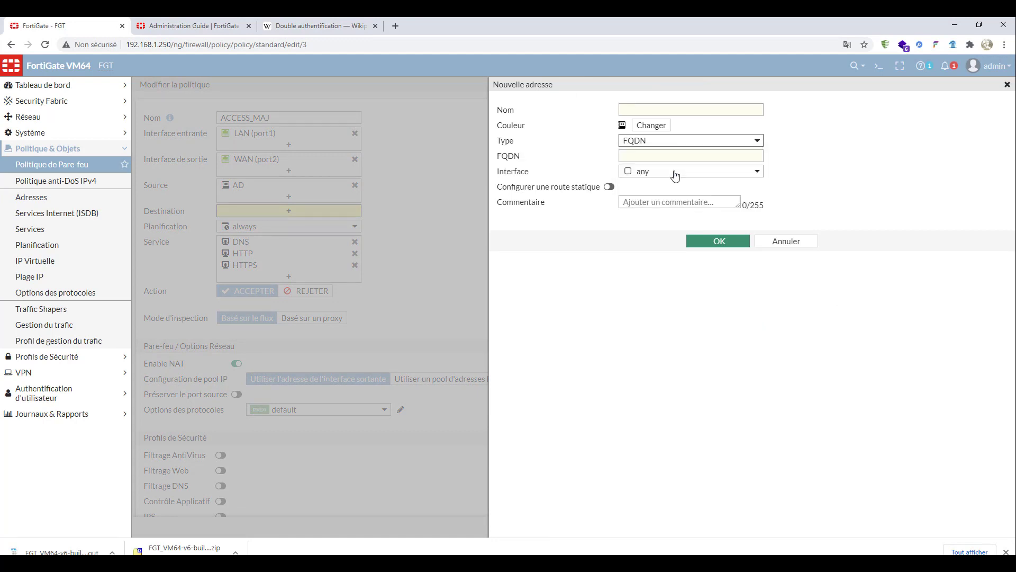
Search Google in a new browser tab for "serveur mise à jour microsoft adresse ip".
{"action": "left_click", "coordinate": [397, 25]}
{"action": "type", "text": "s"}
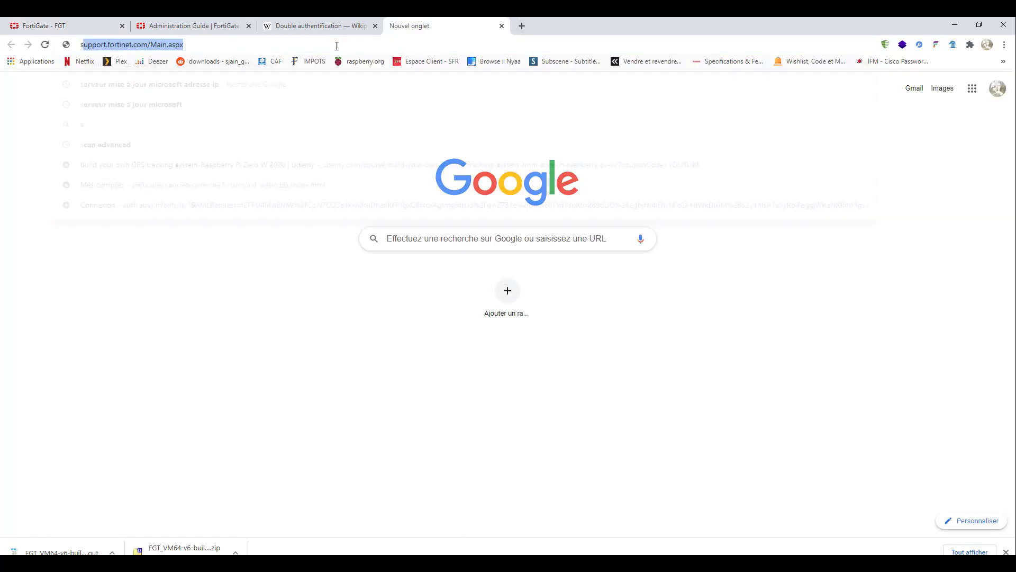
{"action": "key", "text": "BackSpace"}
{"action": "key", "text": "BackSpace"}
{"action": "type", "text": "s"}
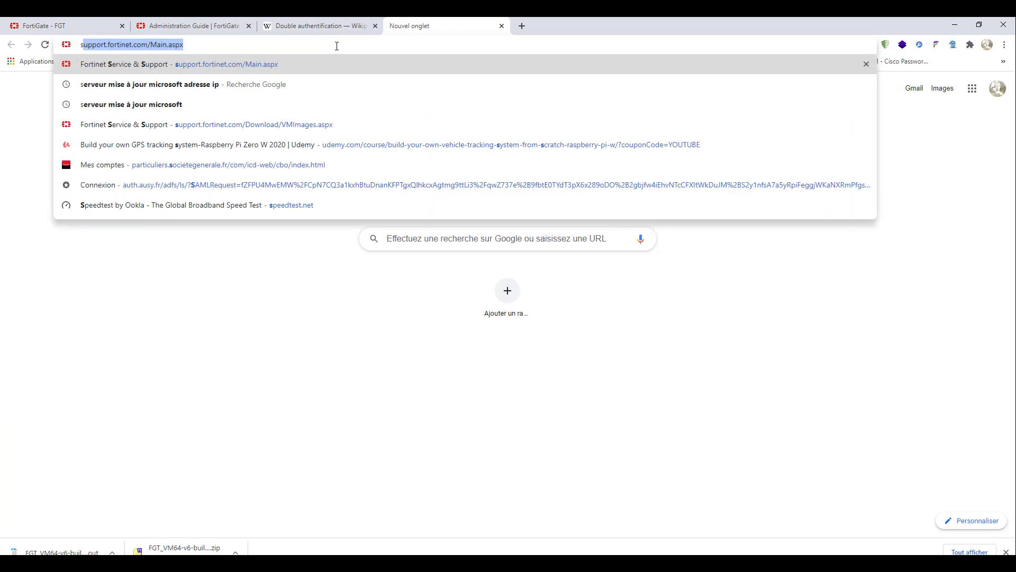
{"action": "type", "text": "erveur m"}
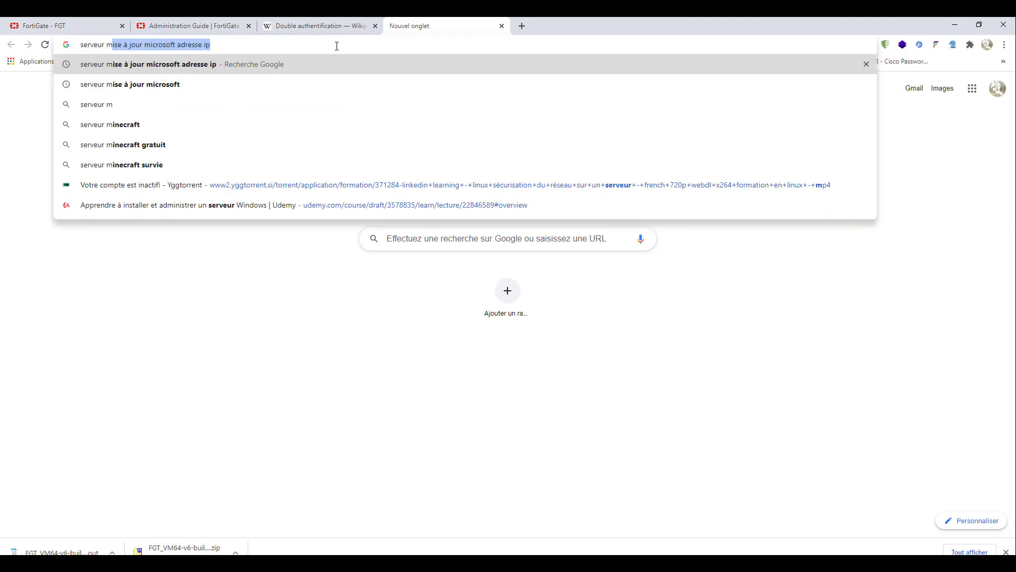
{"action": "key", "text": "Return"}
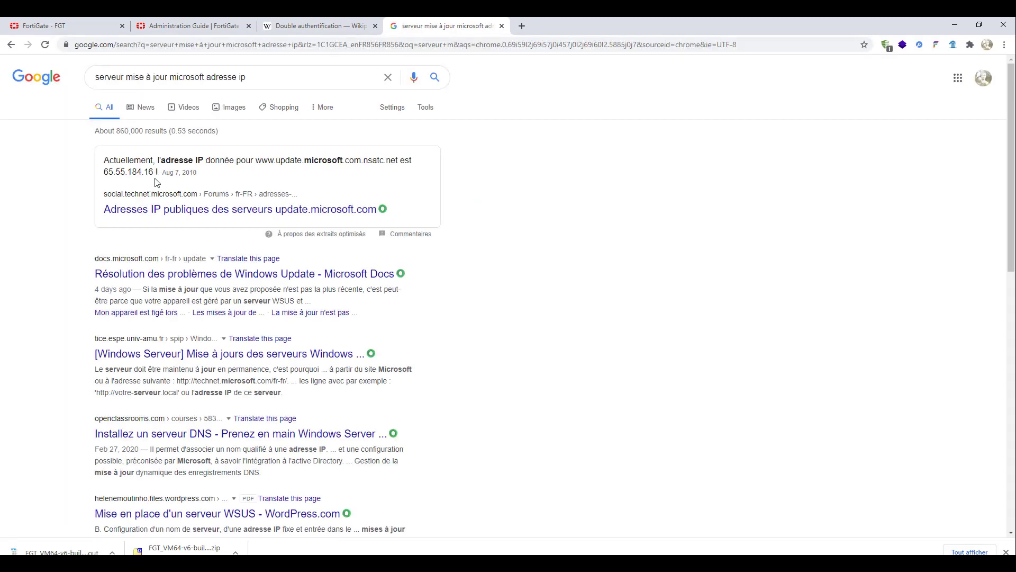
Open the TechNet thread on update.microsoft.com public IP addresses and copy the nslookup address 207.46.21.123 from the question.
{"action": "left_click", "coordinate": [232, 212]}
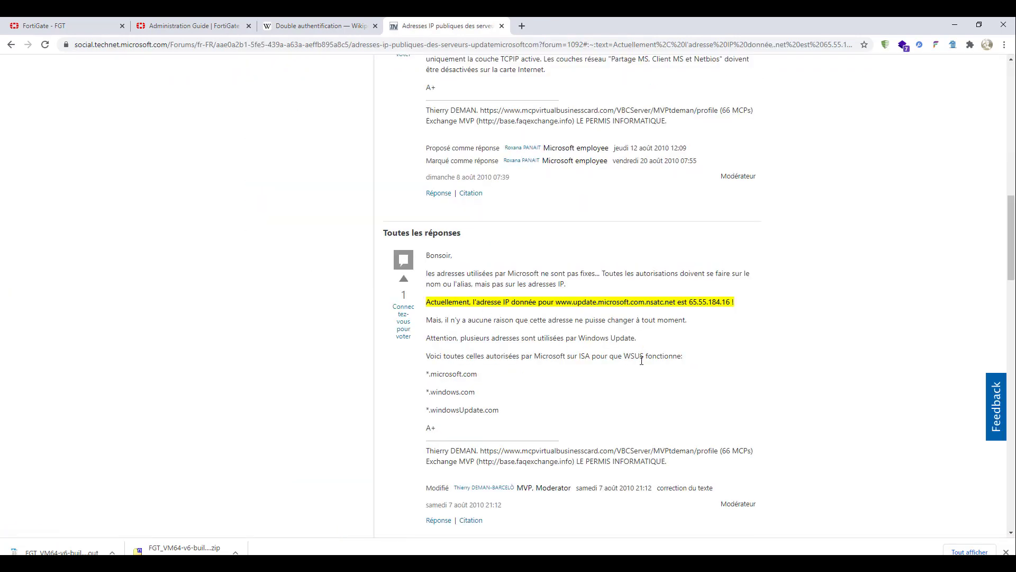
{"action": "scroll", "coordinate": [641, 360], "scroll_direction": "up", "scroll_amount": 3}
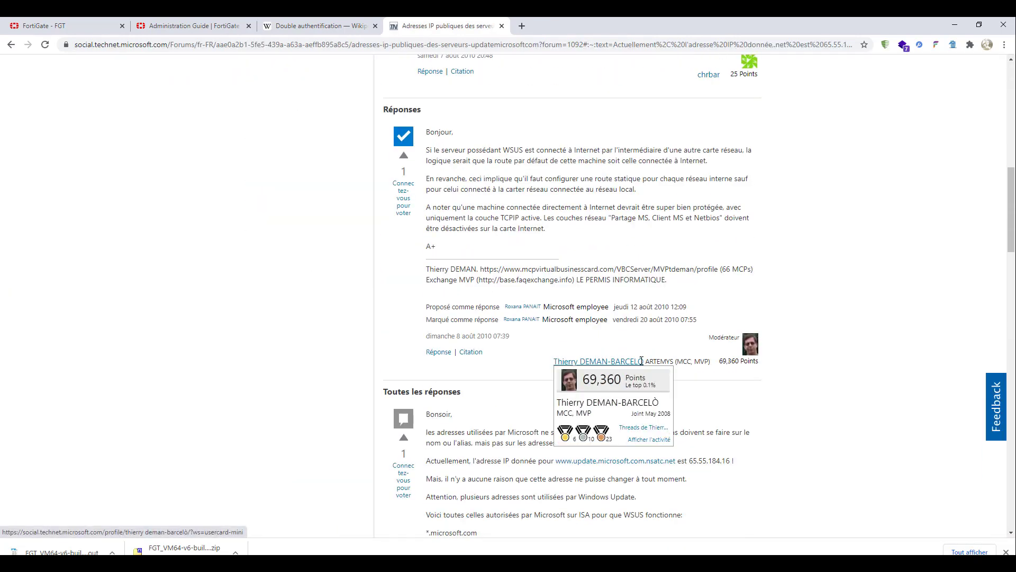
{"action": "scroll", "coordinate": [482, 378], "scroll_direction": "up", "scroll_amount": 4}
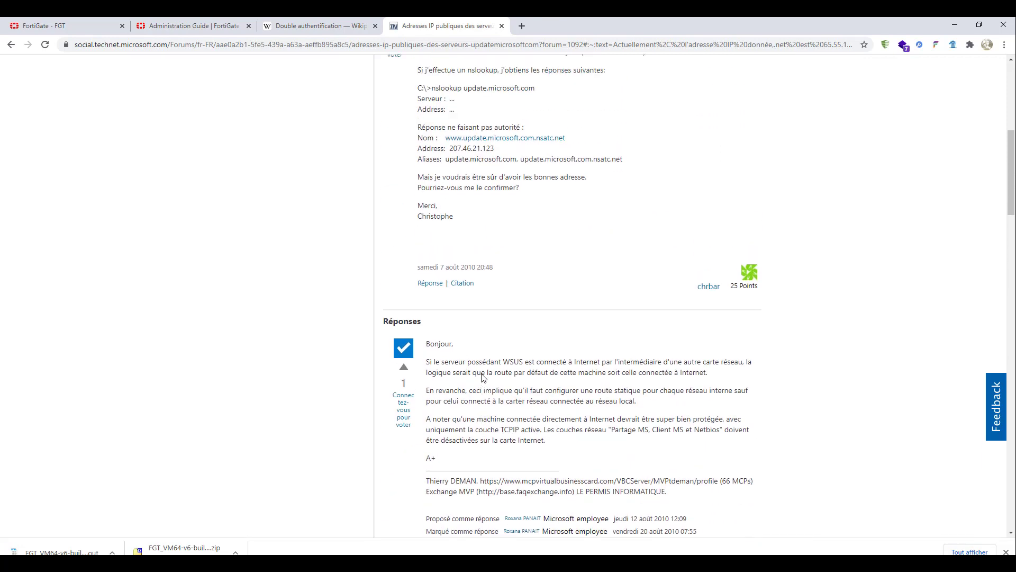
{"action": "scroll", "coordinate": [483, 377], "scroll_direction": "up", "scroll_amount": 1}
{"action": "scroll", "coordinate": [533, 252], "scroll_direction": "up", "scroll_amount": 1}
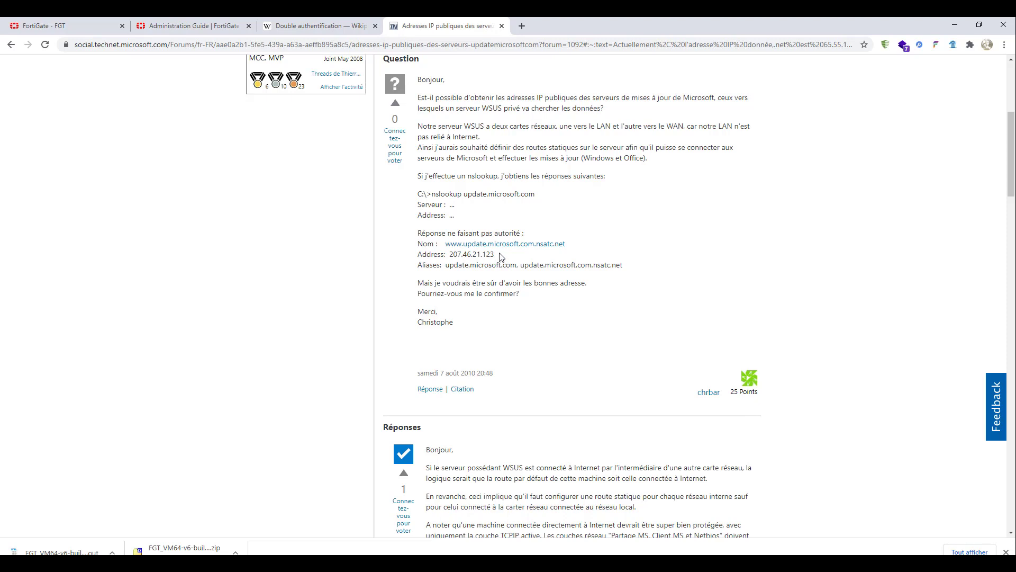
{"action": "left_click_drag", "start_coordinate": [500, 255], "coordinate": [451, 254]}
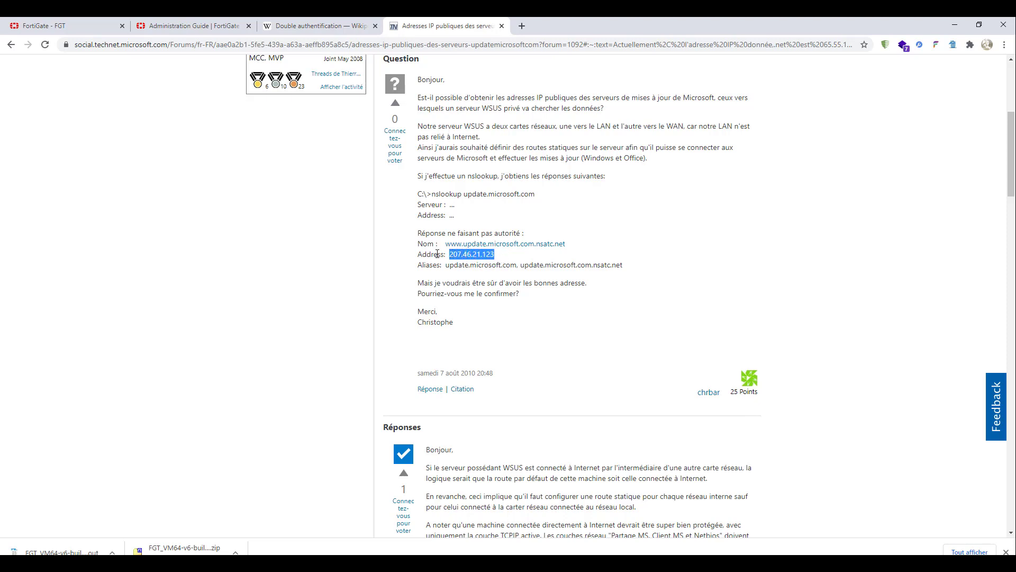
Return to the FortiGate address form and set the FQDN to 207.46.21.123, leaving the interface as any.
{"action": "left_click", "coordinate": [193, 23]}
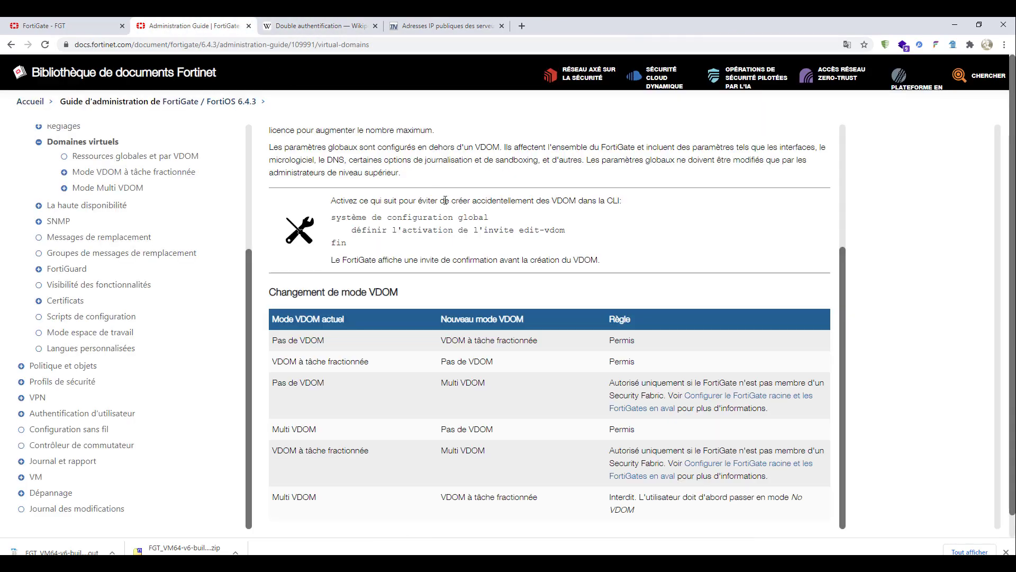
{"action": "left_click", "coordinate": [306, 29]}
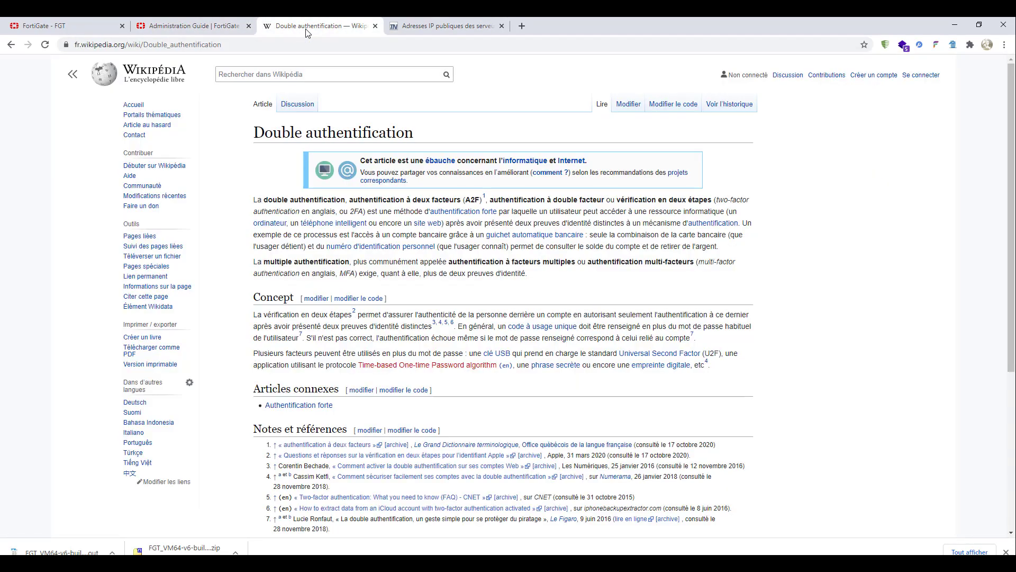
{"action": "left_click", "coordinate": [84, 28]}
{"action": "left_click", "coordinate": [643, 156]}
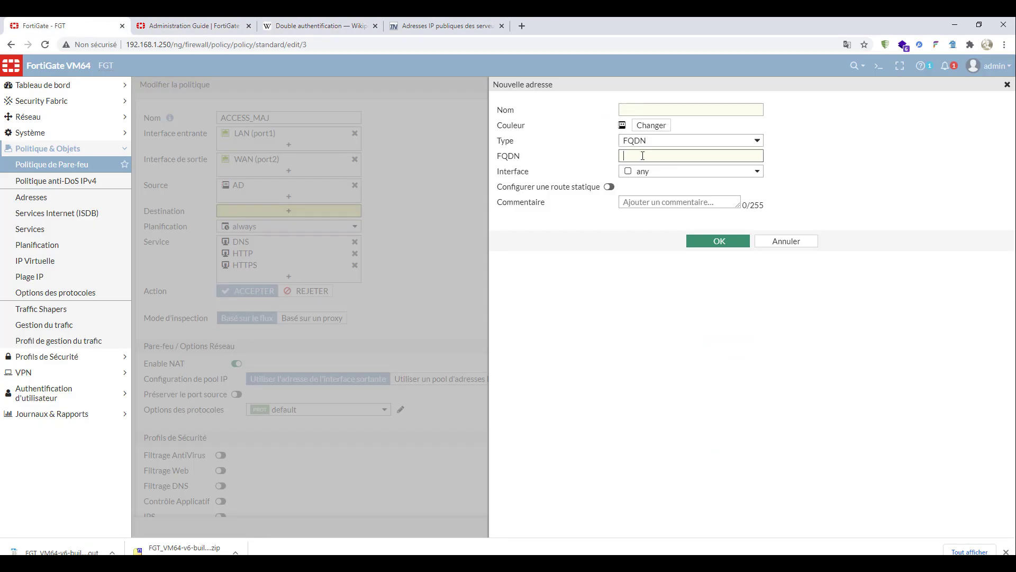
{"action": "type", "text": "207.46.21.123"}
{"action": "left_click", "coordinate": [658, 175]}
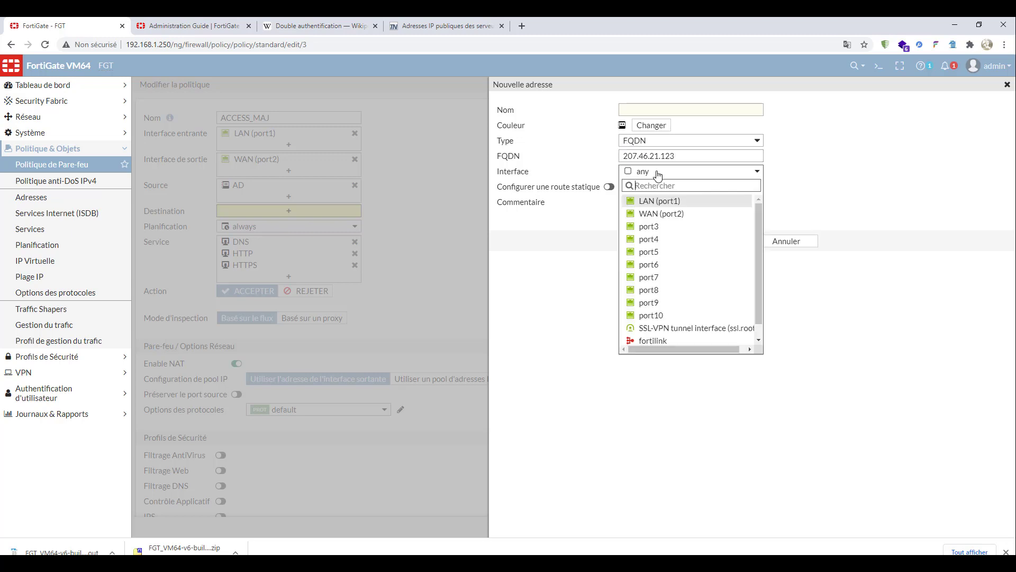
{"action": "left_click", "coordinate": [657, 175]}
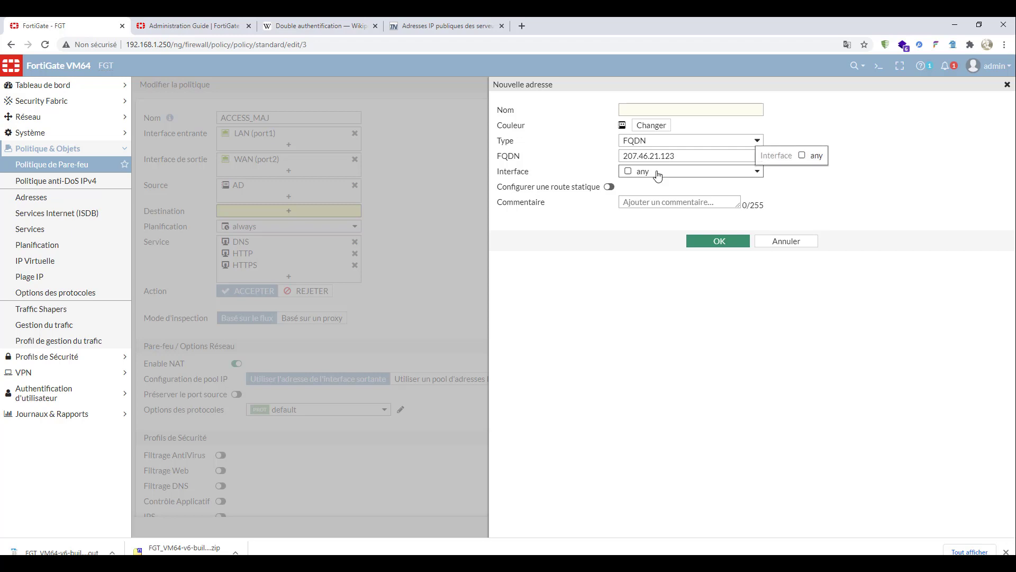
{"action": "left_click", "coordinate": [658, 175]}
{"action": "left_click", "coordinate": [658, 175]}
Name the new destination address WSU and save it.
{"action": "left_click", "coordinate": [717, 247]}
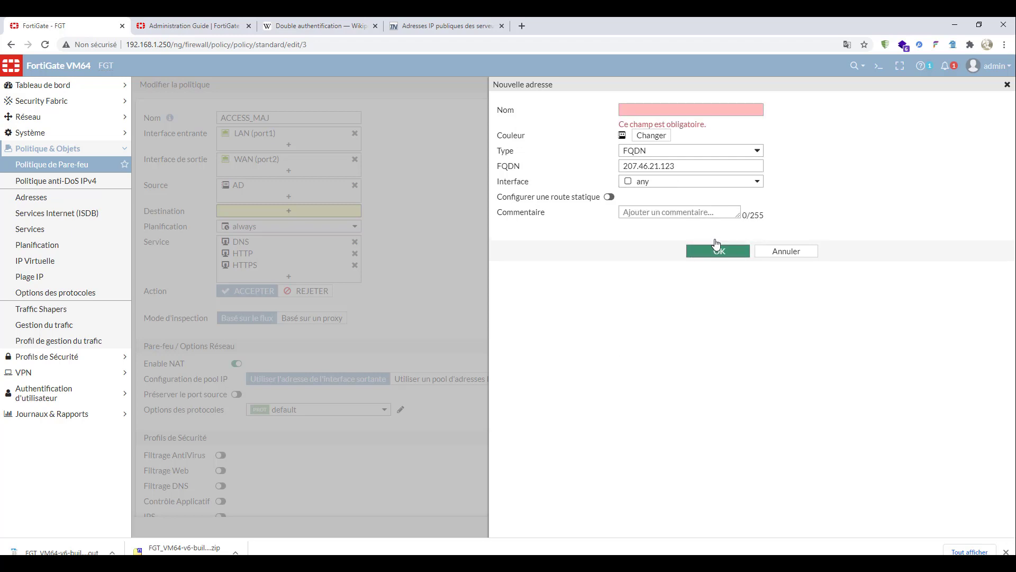
{"action": "left_click", "coordinate": [635, 111]}
{"action": "type", "text": "WSU"}
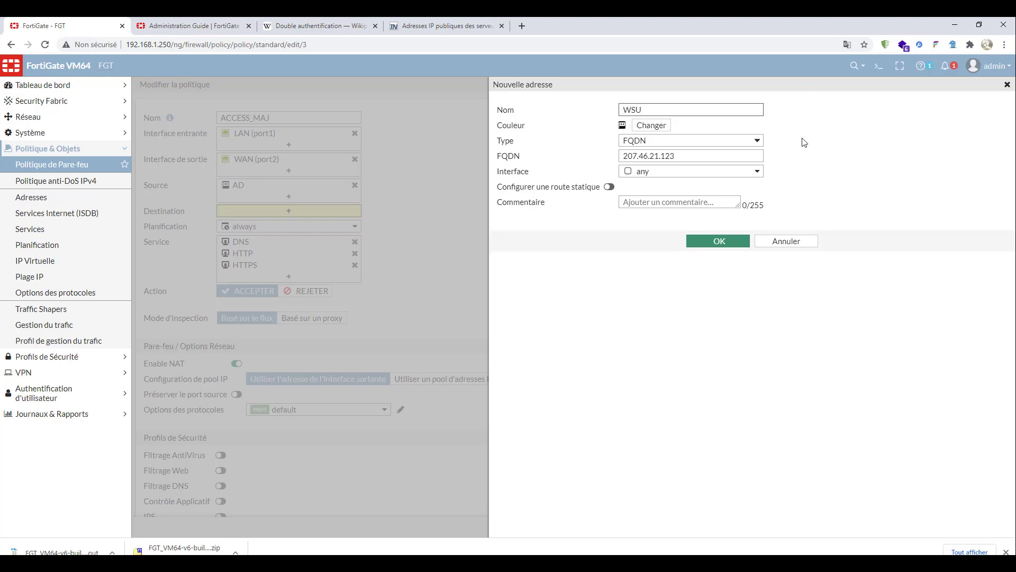
{"action": "left_click", "coordinate": [704, 244]}
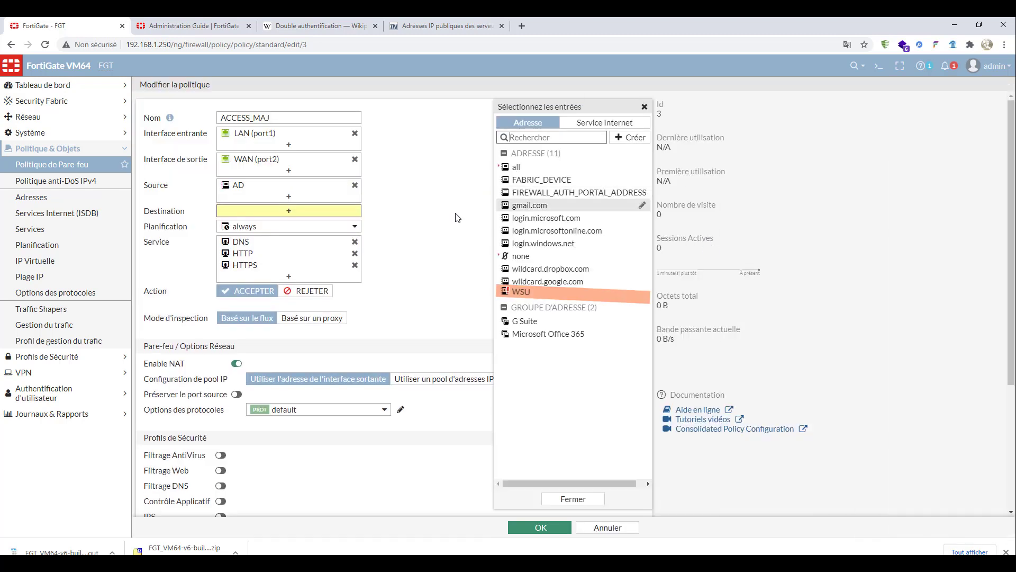
Check the WSU address by running nslookup on 207.46.21.123 in a command prompt.
{"action": "mouse_move", "coordinate": [523, 297]}
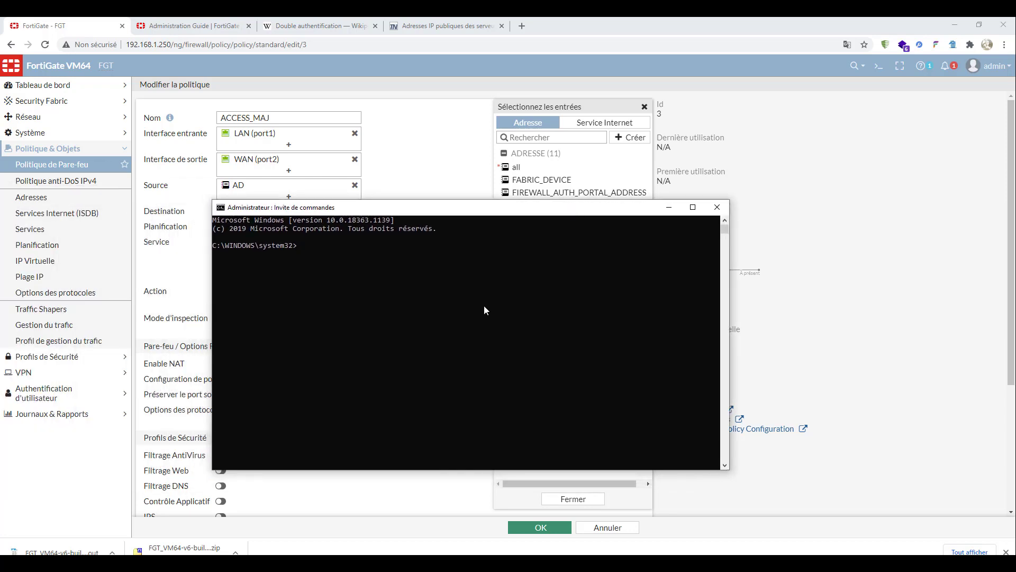
{"action": "left_click", "coordinate": [485, 305]}
{"action": "type", "text": "nslookup 207.46.21.123"}
{"action": "key", "text": "Return"}
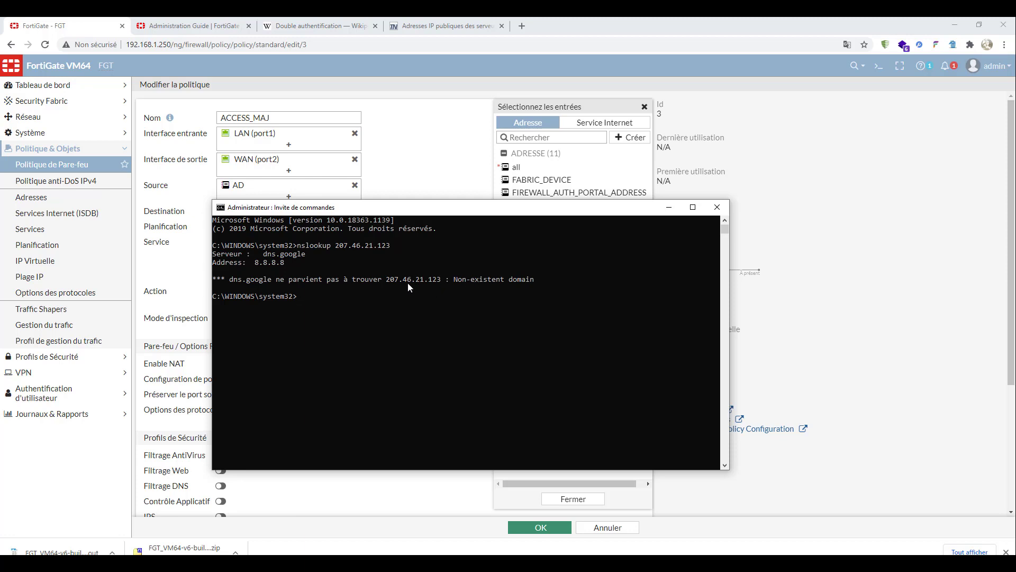
Go back from the TechNet thread to the Google results and look for another source of Microsoft update server addresses.
{"action": "left_click", "coordinate": [432, 26]}
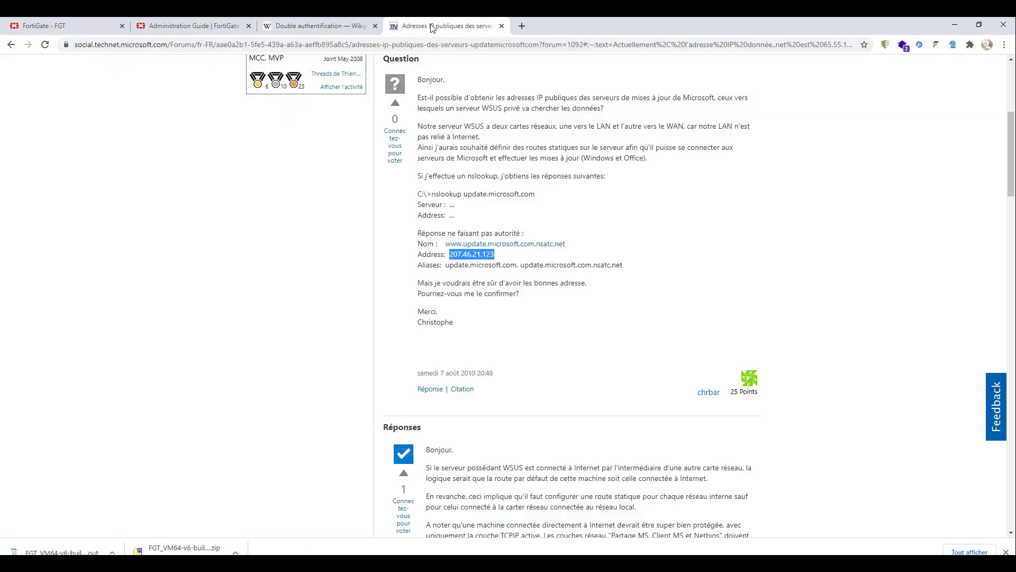
{"action": "left_click", "coordinate": [12, 46]}
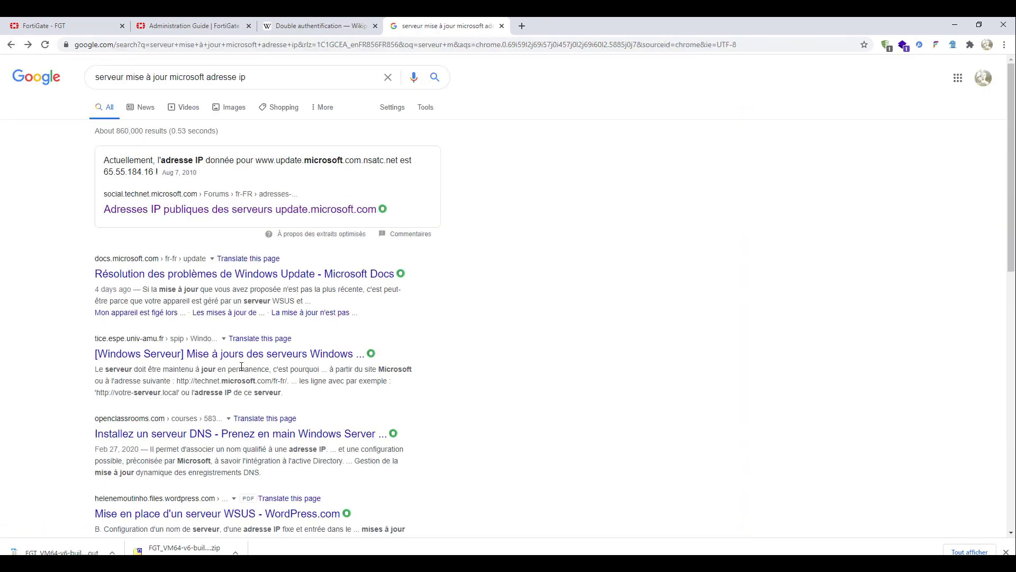
{"action": "scroll", "coordinate": [242, 366], "scroll_direction": "down", "scroll_amount": 2}
{"action": "scroll", "coordinate": [244, 371], "scroll_direction": "down", "scroll_amount": 1}
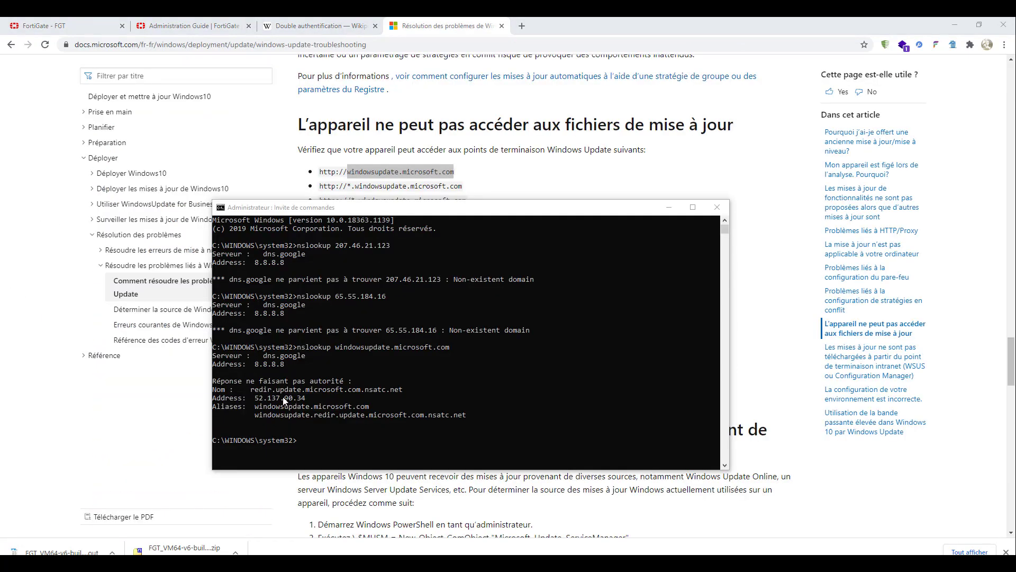
Copy the address 52.137.90.34 from the nslookup output for windowsupdate.microsoft.com in the command prompt.
{"action": "left_click", "coordinate": [270, 402]}
{"action": "left_click", "coordinate": [270, 401]}
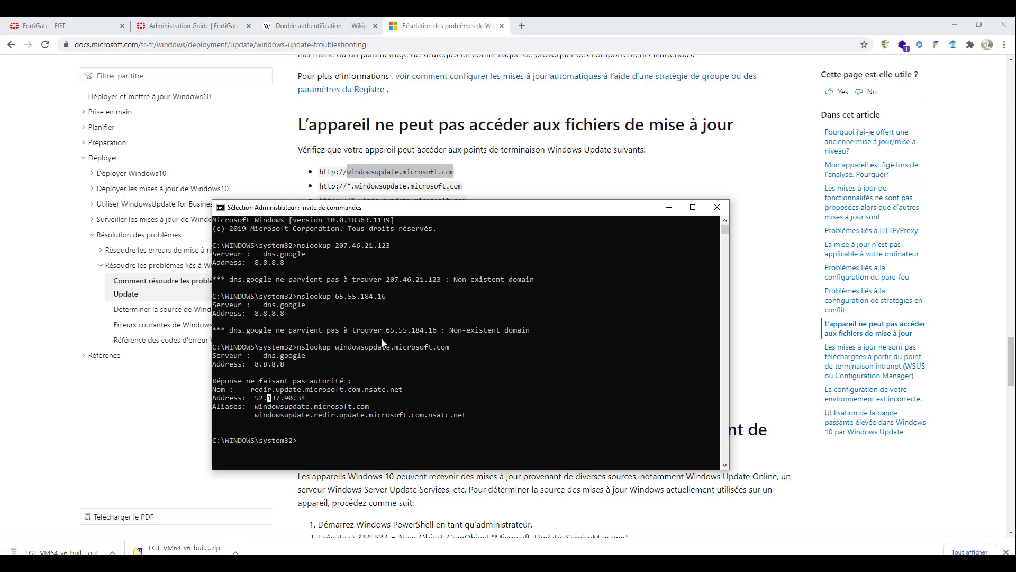
{"action": "left_click", "coordinate": [294, 398]}
{"action": "left_click_drag", "start_coordinate": [306, 398], "coordinate": [254, 398]}
{"action": "right_click", "coordinate": [240, 212]}
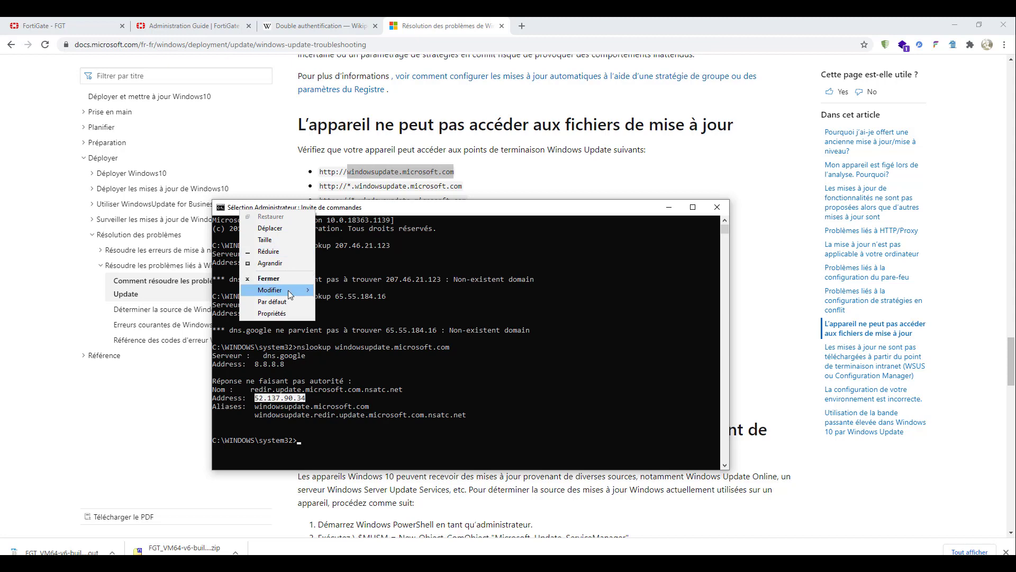
{"action": "mouse_move", "coordinate": [291, 290]}
{"action": "left_click", "coordinate": [358, 303]}
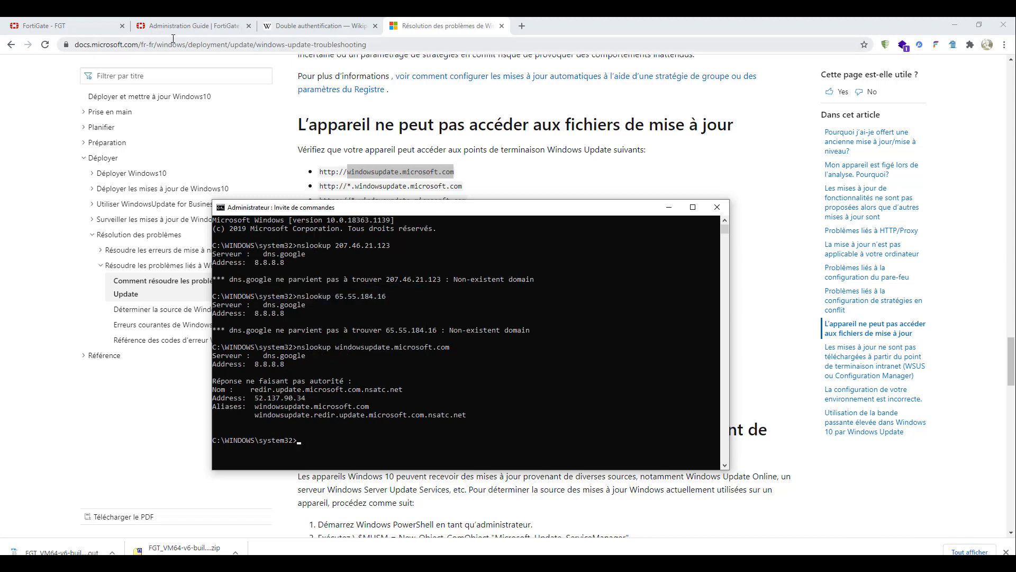
Return to FortiGate and change the WSU address's FQDN to 52.137.90.34.
{"action": "left_click", "coordinate": [53, 26]}
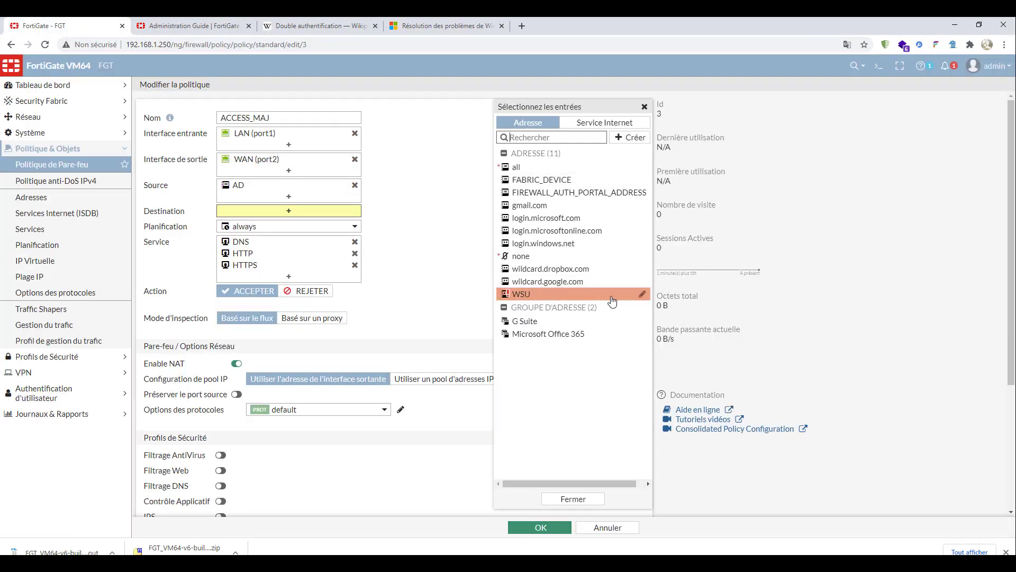
{"action": "left_click", "coordinate": [642, 293]}
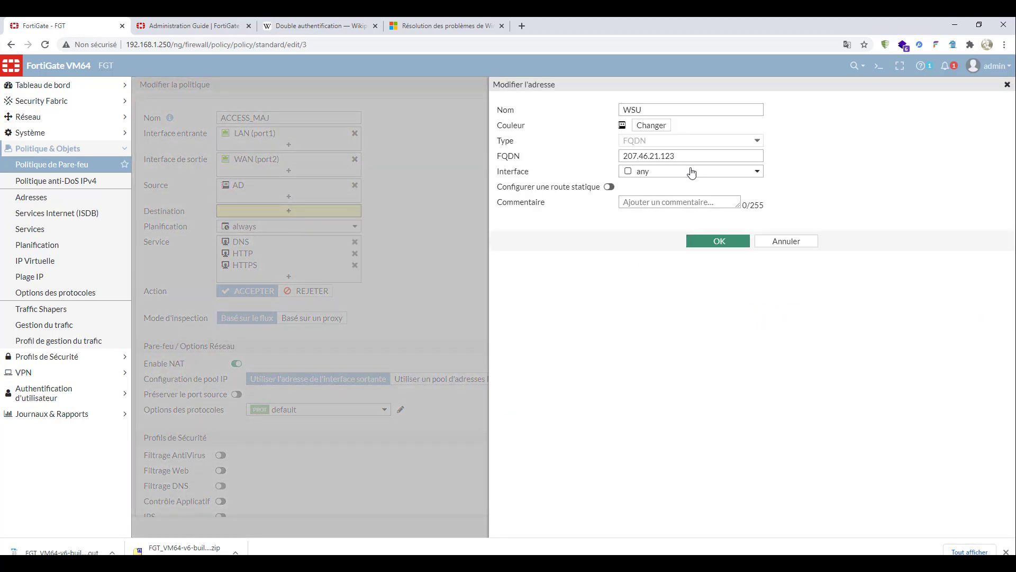
{"action": "left_click_drag", "start_coordinate": [692, 156], "coordinate": [579, 159]}
{"action": "key", "text": "ctrl+v"}
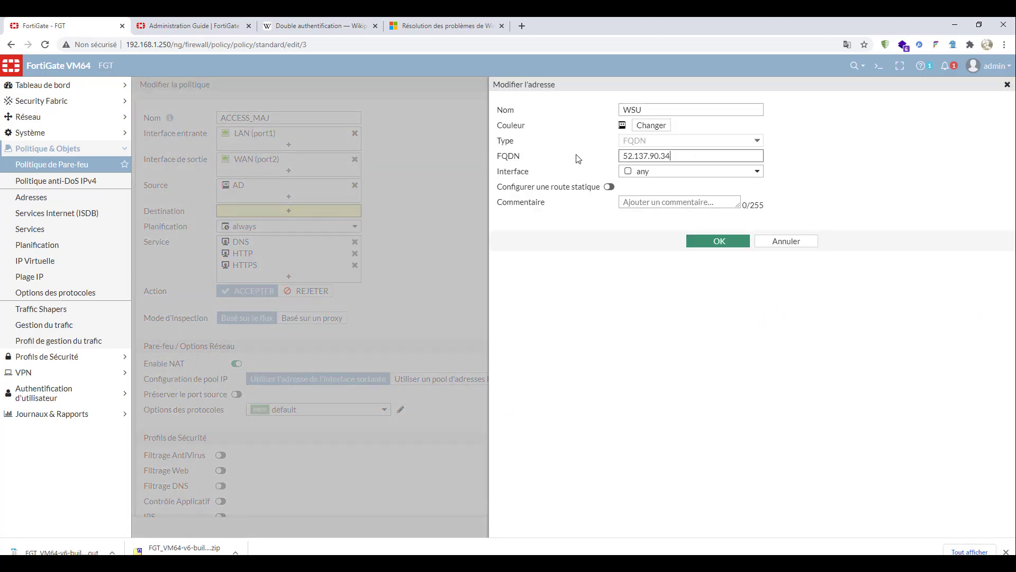
{"action": "left_click", "coordinate": [715, 242]}
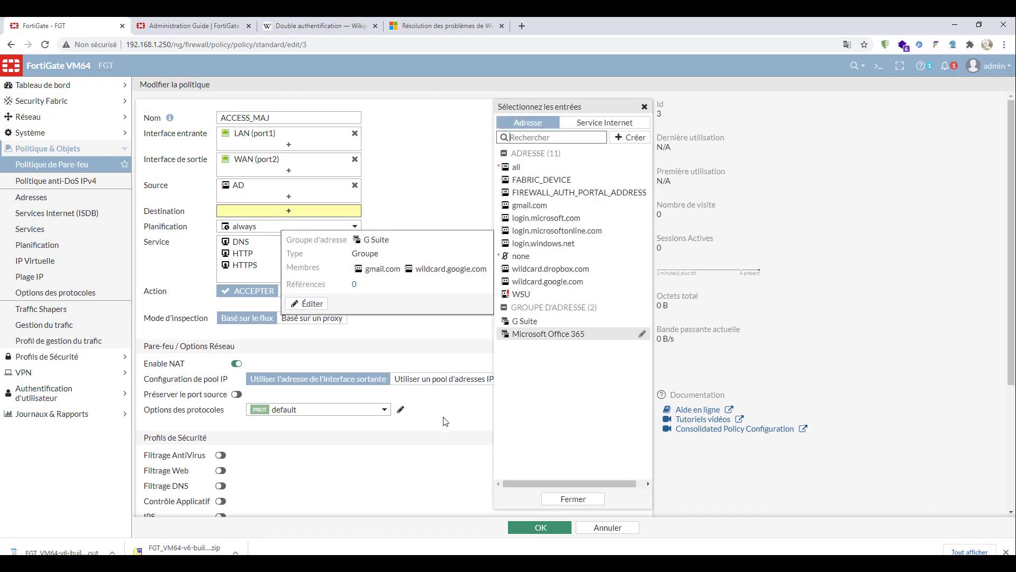
Inspect the WSU address's resolution details and its editing form, including the colour choices, and leave without saving changes.
{"action": "mouse_move", "coordinate": [534, 298]}
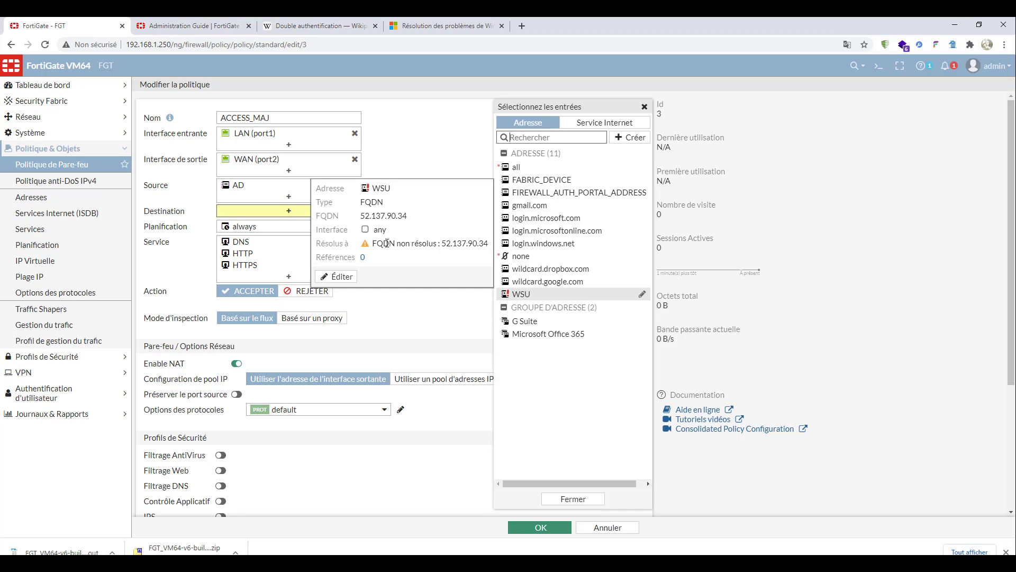
{"action": "left_click_drag", "start_coordinate": [375, 243], "coordinate": [392, 244]}
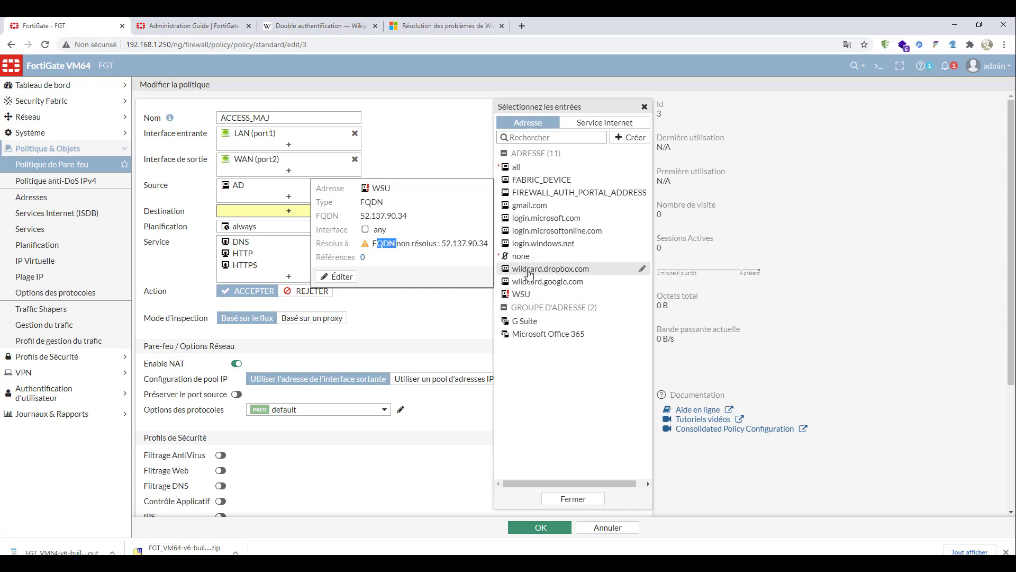
{"action": "left_click", "coordinate": [639, 299]}
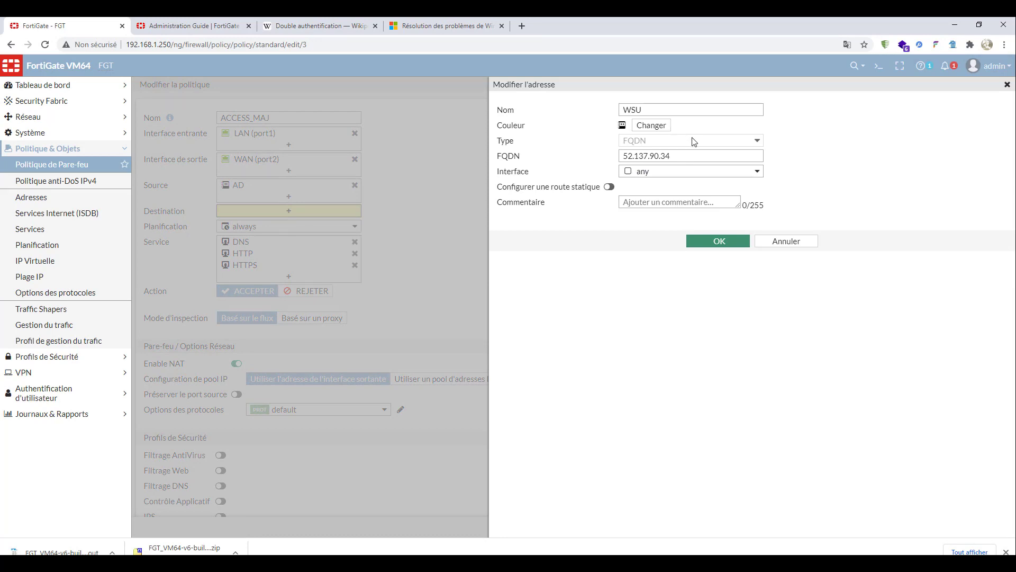
{"action": "left_click", "coordinate": [647, 127]}
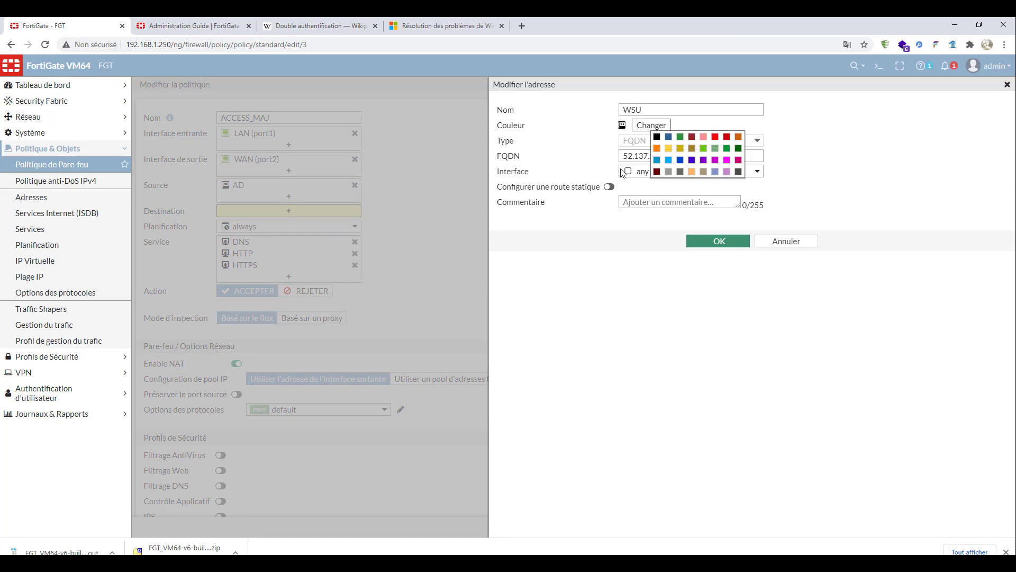
{"action": "left_click", "coordinate": [732, 156]}
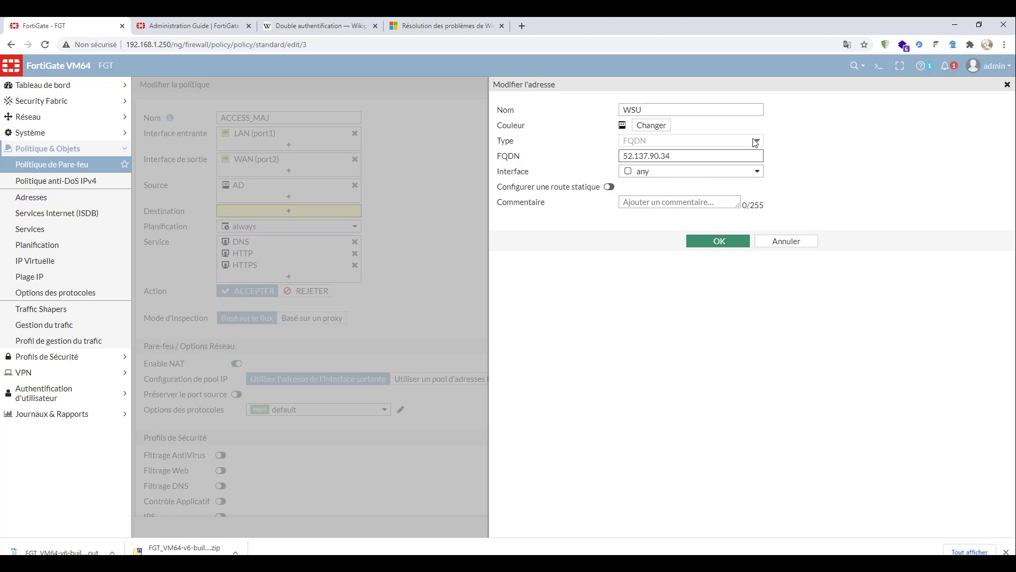
{"action": "left_click", "coordinate": [785, 240]}
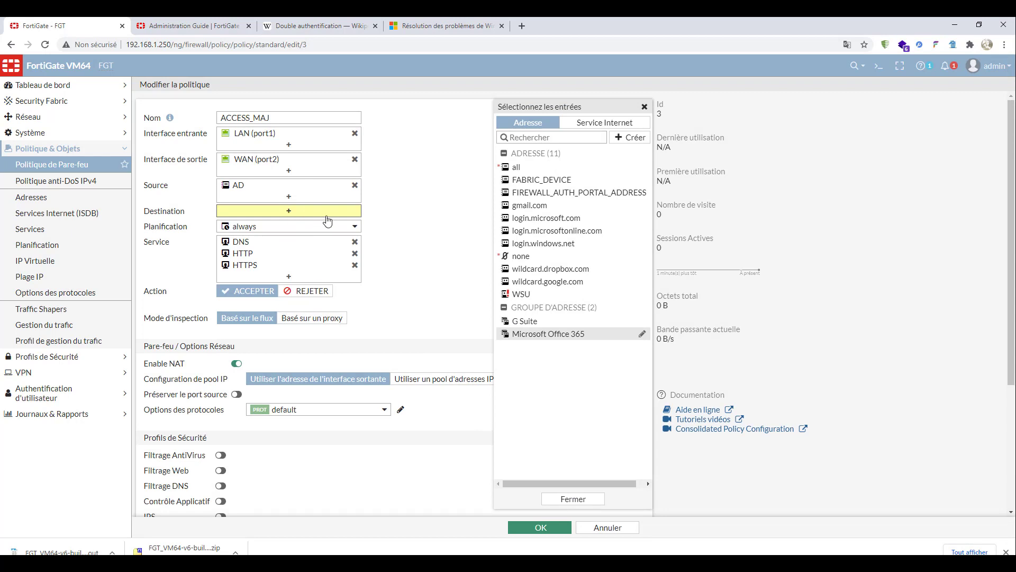
Add WSU as the destination of the ACCESS_MAJ policy and save the policy.
{"action": "left_click", "coordinate": [539, 299]}
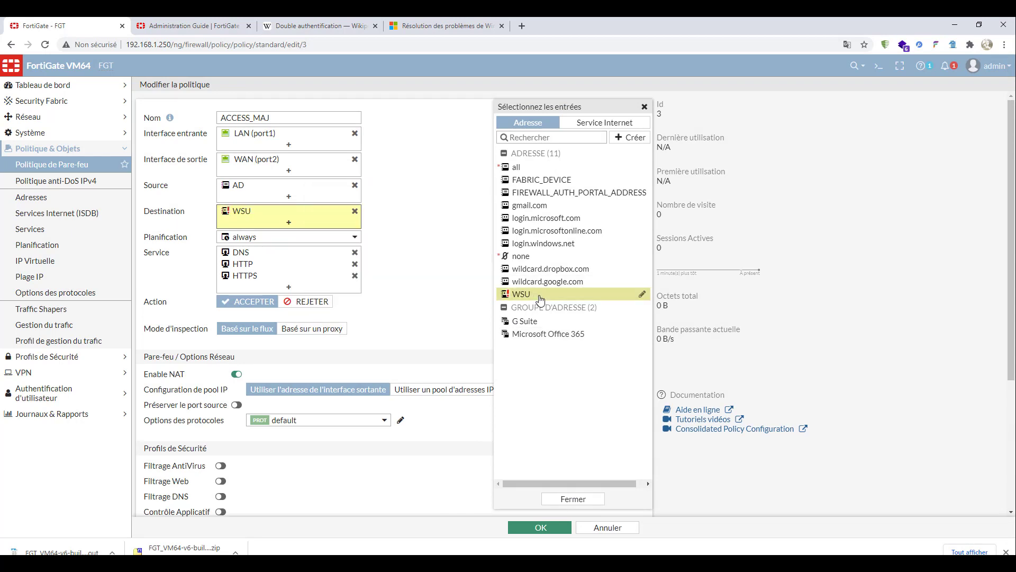
{"action": "left_click", "coordinate": [541, 528]}
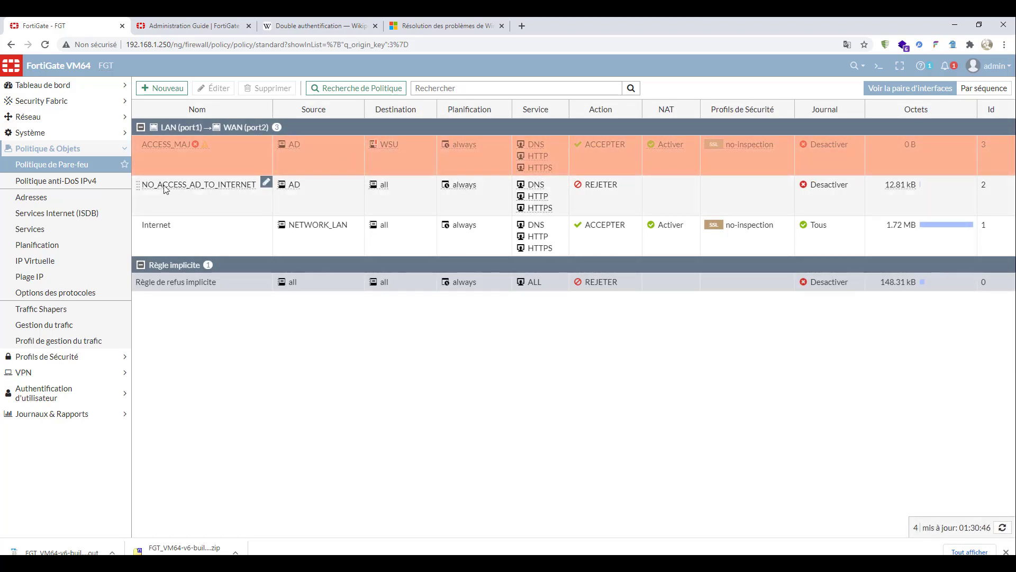
{"action": "mouse_move", "coordinate": [231, 163]}
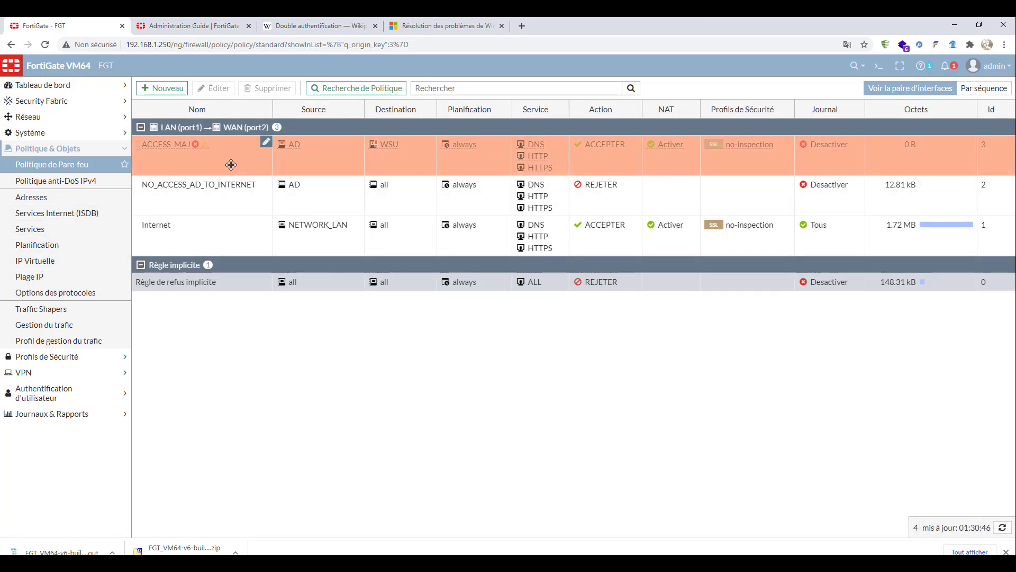
{"action": "right_click", "coordinate": [164, 152]}
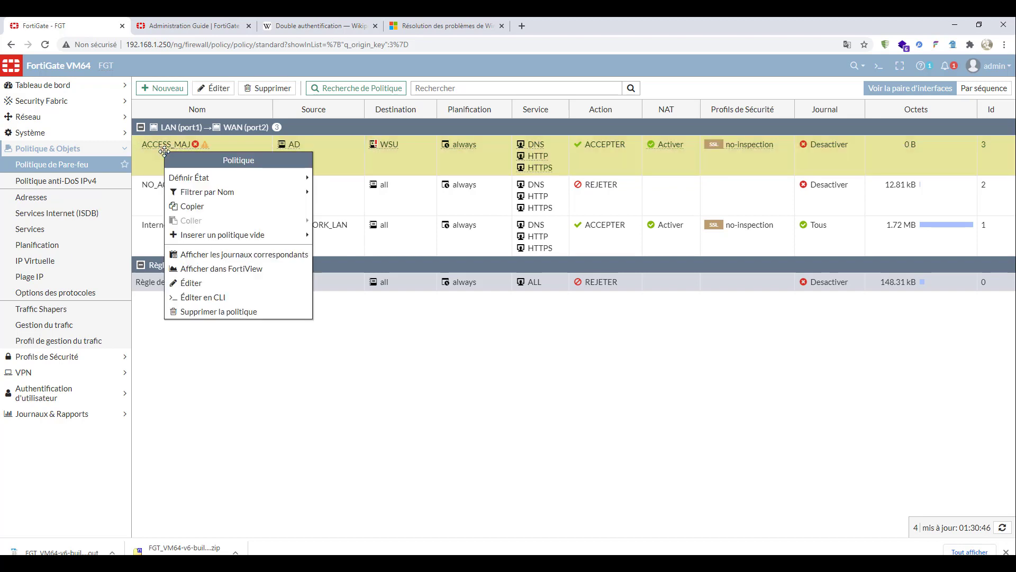
{"action": "left_click", "coordinate": [227, 148]}
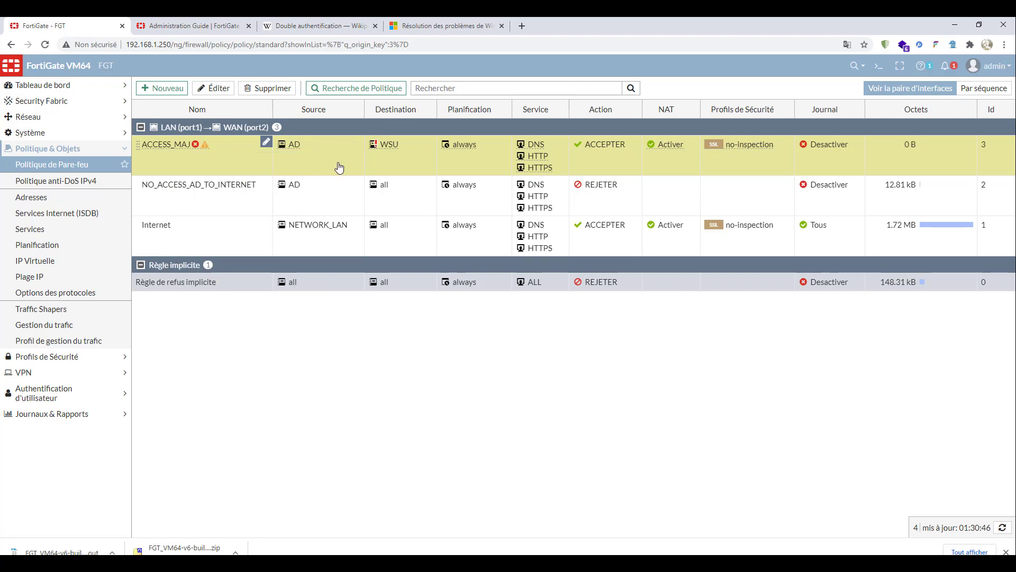
{"action": "left_click", "coordinate": [430, 143]}
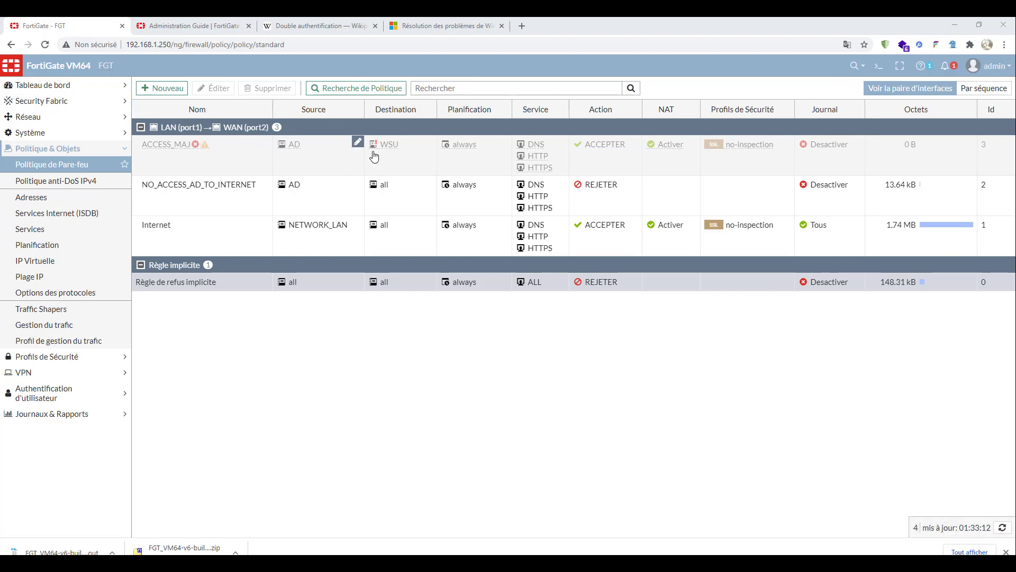
{"action": "left_click", "coordinate": [430, 142]}
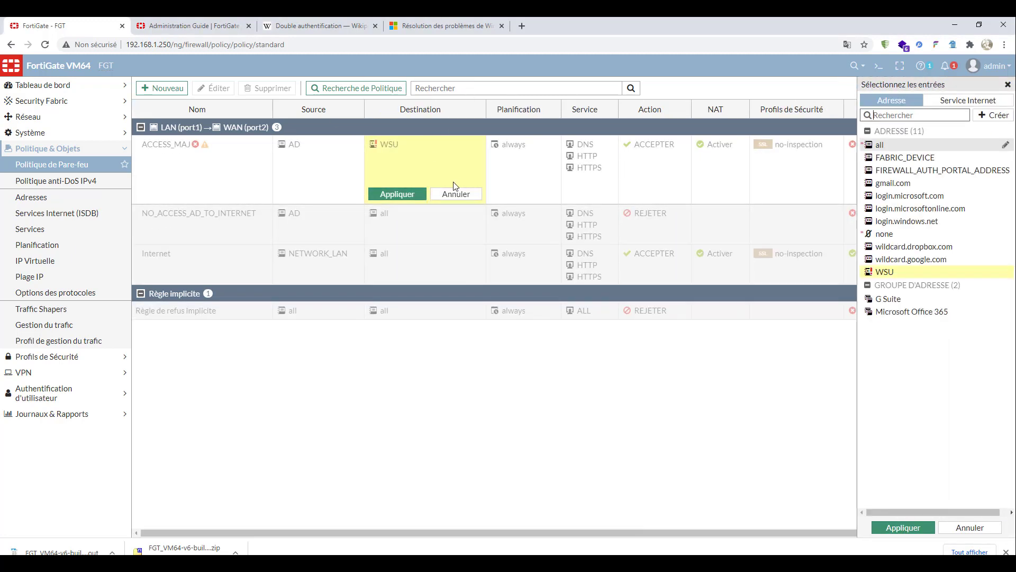
{"action": "left_click", "coordinate": [445, 194]}
Reopen the ACCESS_MAJ policy for full editing and remove the WSU destination.
{"action": "double_click", "coordinate": [204, 147]}
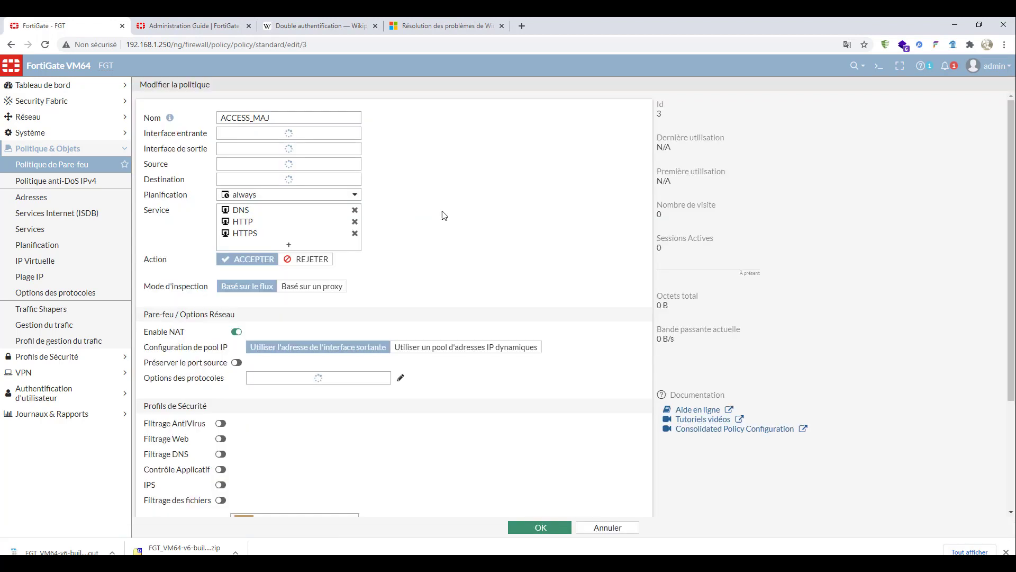
{"action": "left_click", "coordinate": [354, 210]}
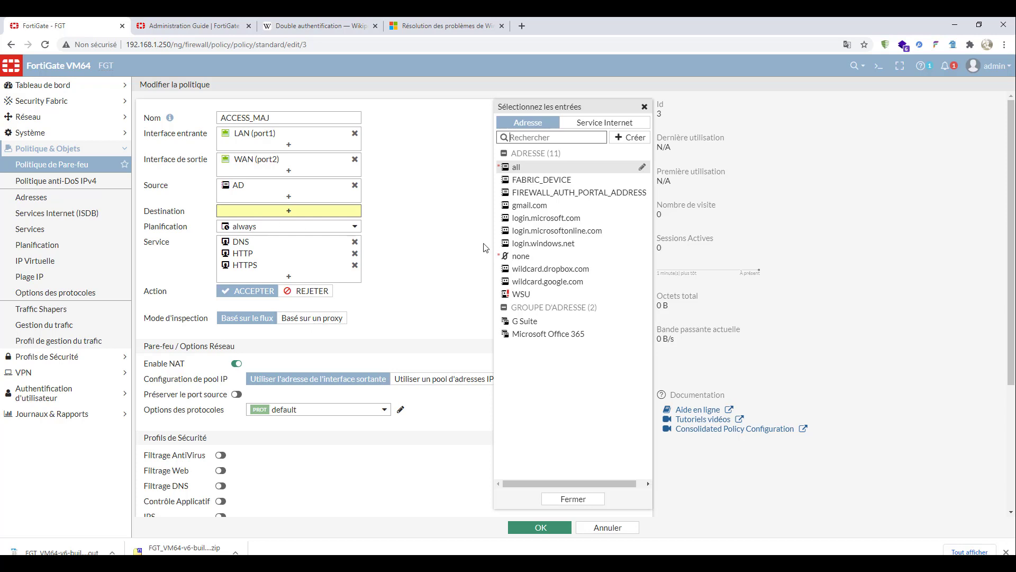
Leave the policy unsaved, go to the address list, and examine the WSU entry's actions and the wildcard.dropbox.com address's FQDN format.
{"action": "mouse_move", "coordinate": [553, 259]}
{"action": "mouse_move", "coordinate": [545, 235]}
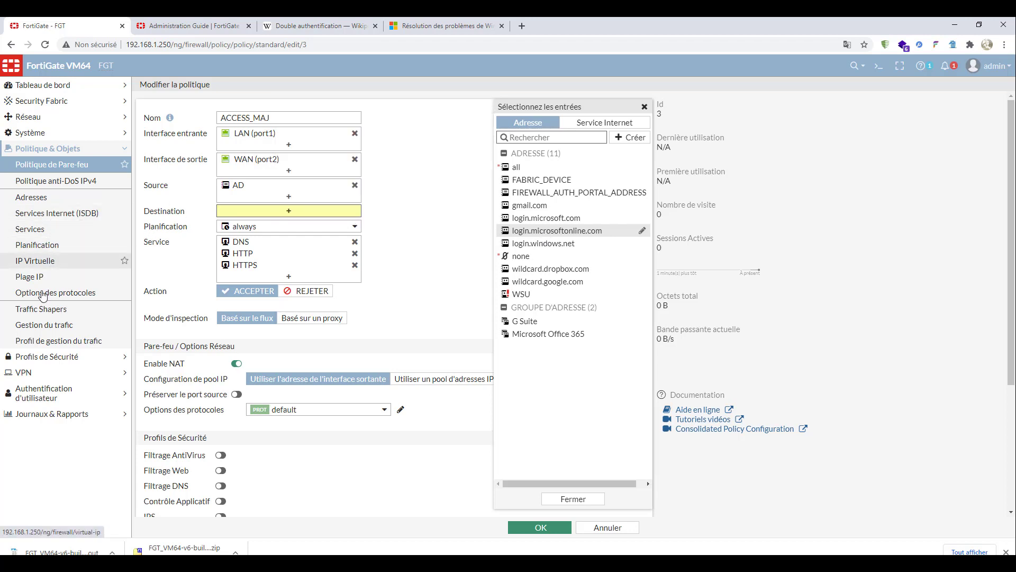
{"action": "left_click", "coordinate": [64, 199]}
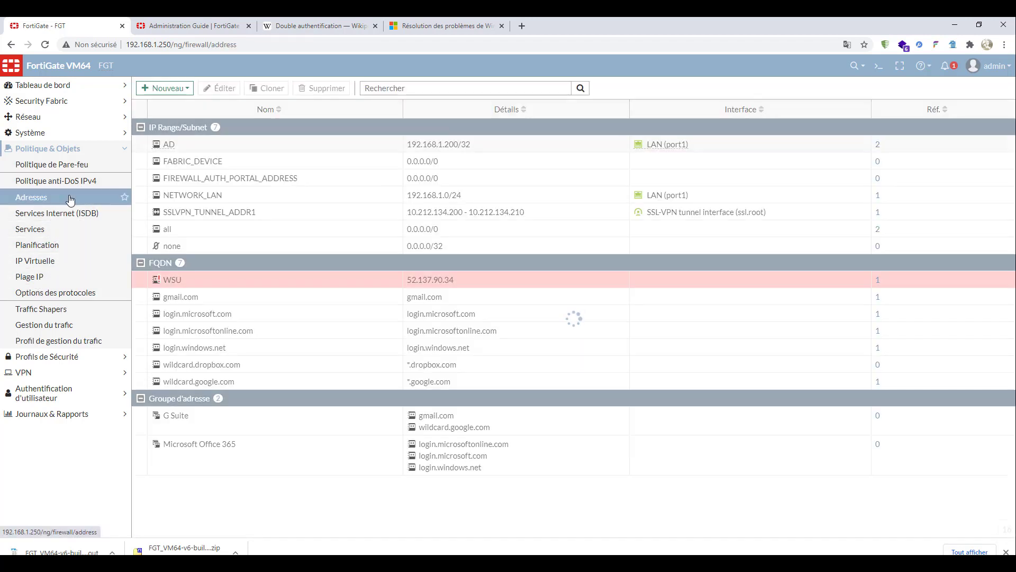
{"action": "left_click", "coordinate": [417, 283]}
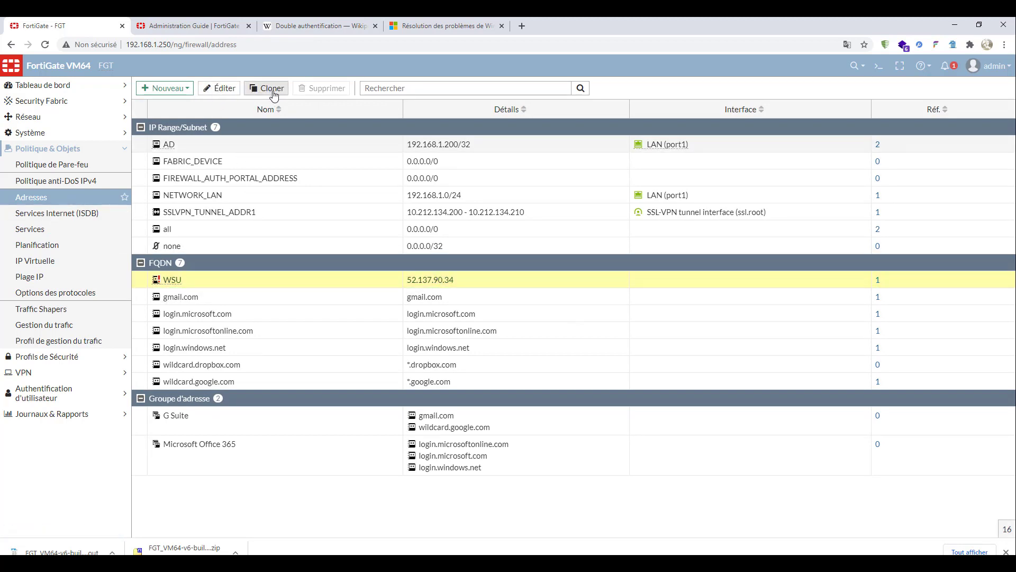
{"action": "right_click", "coordinate": [198, 285]}
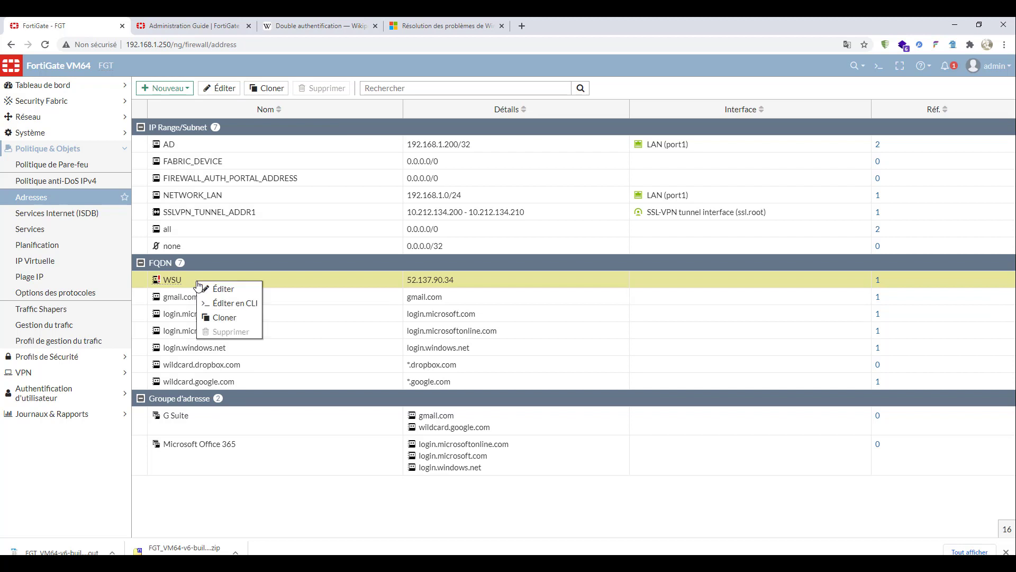
{"action": "mouse_move", "coordinate": [178, 282]}
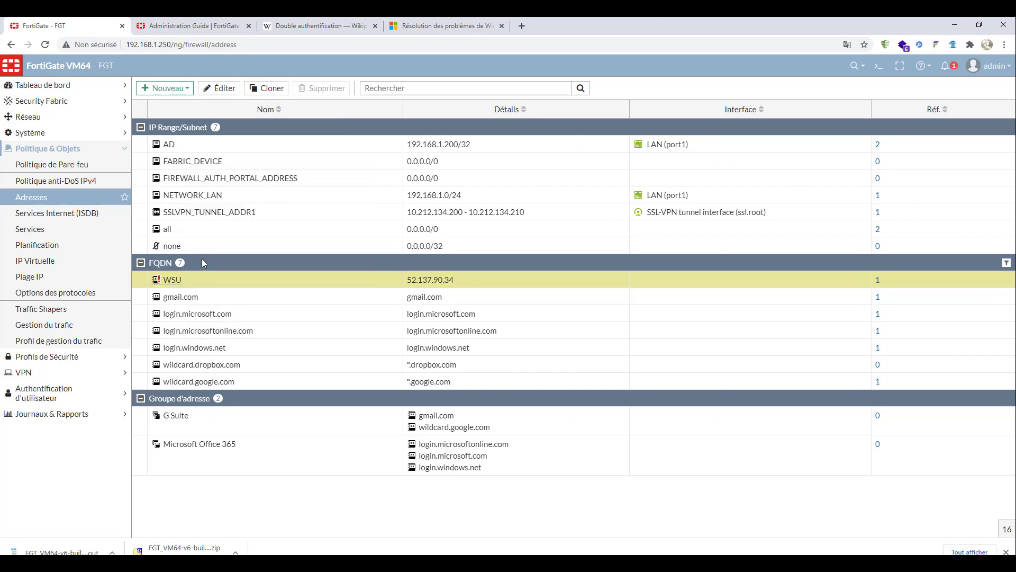
{"action": "right_click", "coordinate": [195, 283]}
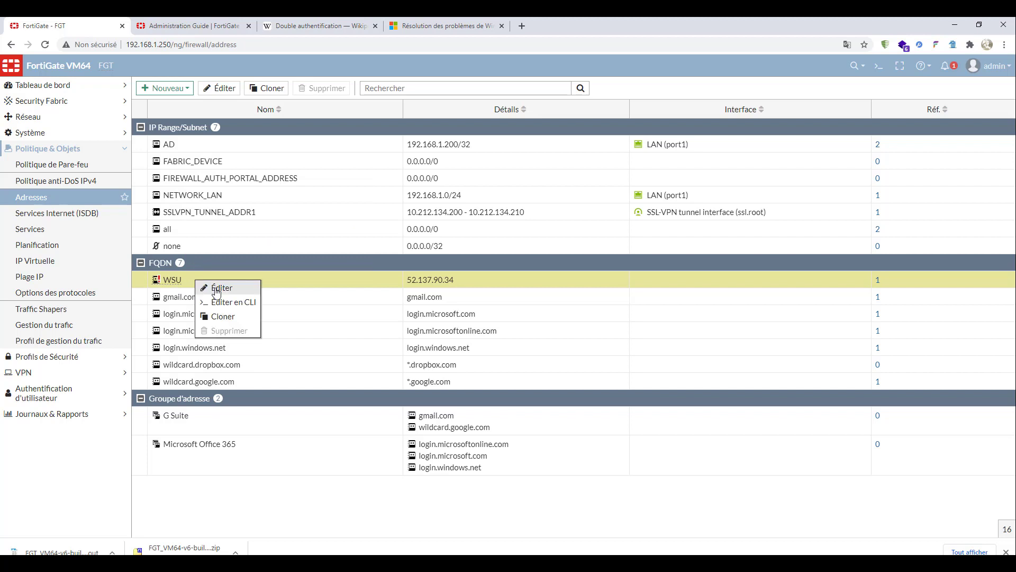
{"action": "left_click", "coordinate": [216, 290]}
{"action": "left_click", "coordinate": [602, 408]}
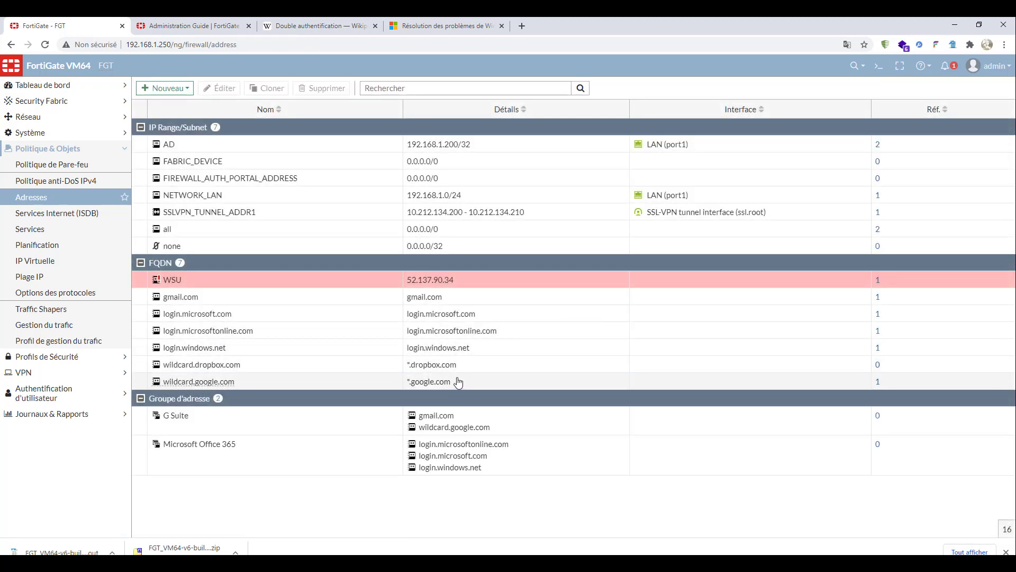
{"action": "double_click", "coordinate": [443, 370]}
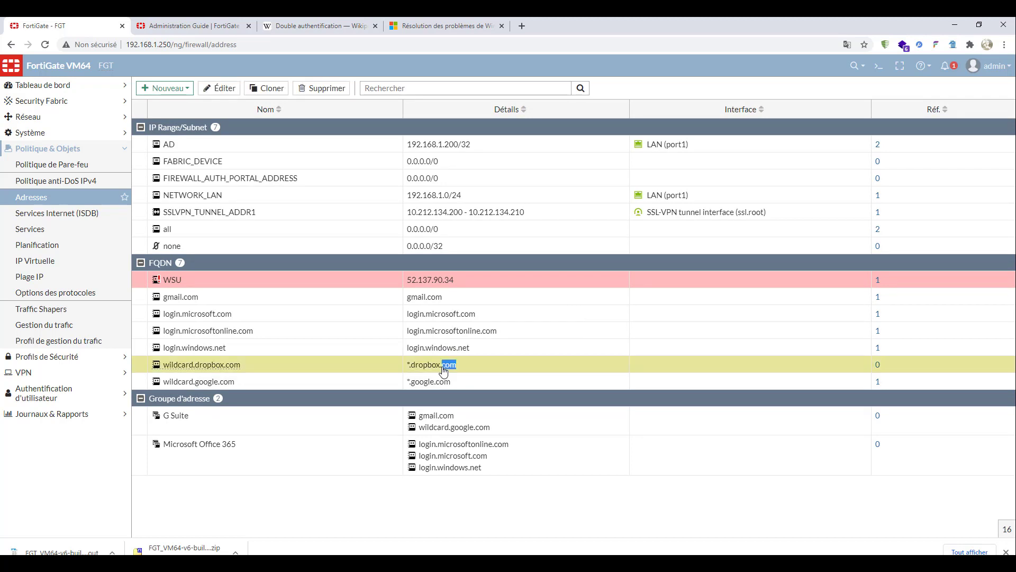
{"action": "left_click_drag", "start_coordinate": [343, 159], "coordinate": [249, 151]}
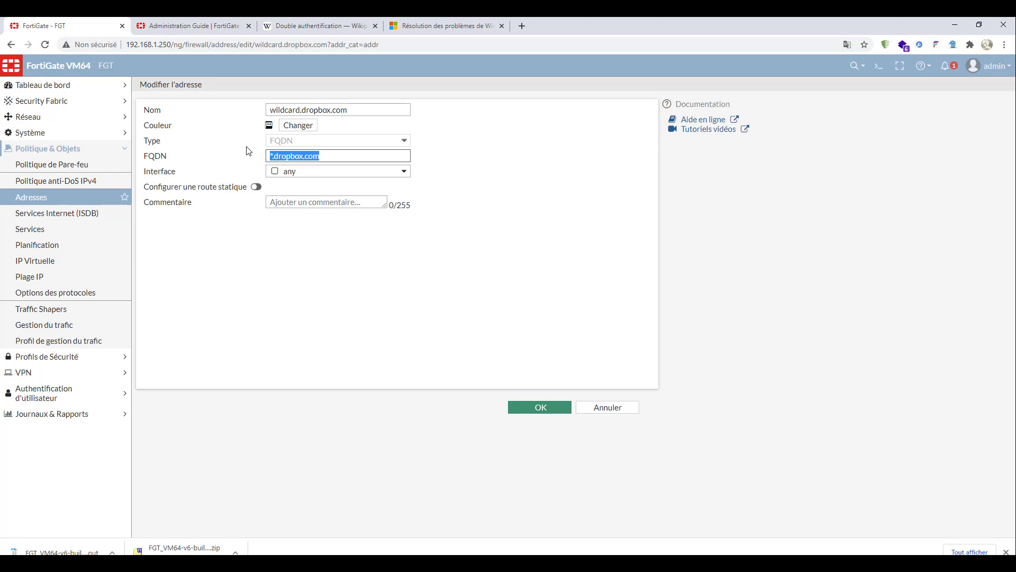
Copy *.windowsupdate.microsoft.com from the Windows Update endpoint list in the Microsoft troubleshooting article.
{"action": "left_click", "coordinate": [440, 27]}
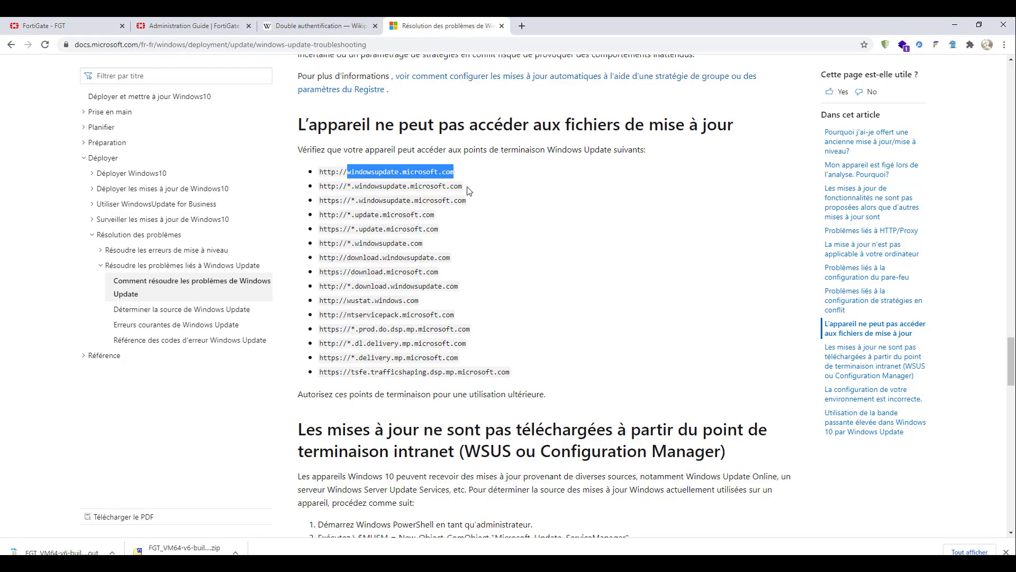
{"action": "left_click_drag", "start_coordinate": [462, 186], "coordinate": [349, 188]}
{"action": "key", "text": "ctrl+c"}
{"action": "right_click", "coordinate": [351, 188]}
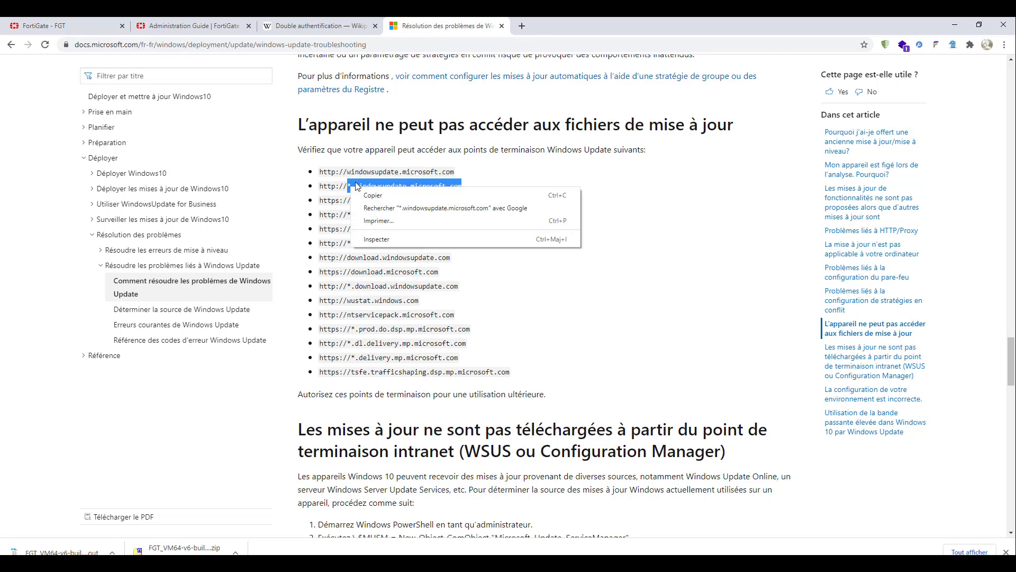
{"action": "left_click", "coordinate": [389, 194]}
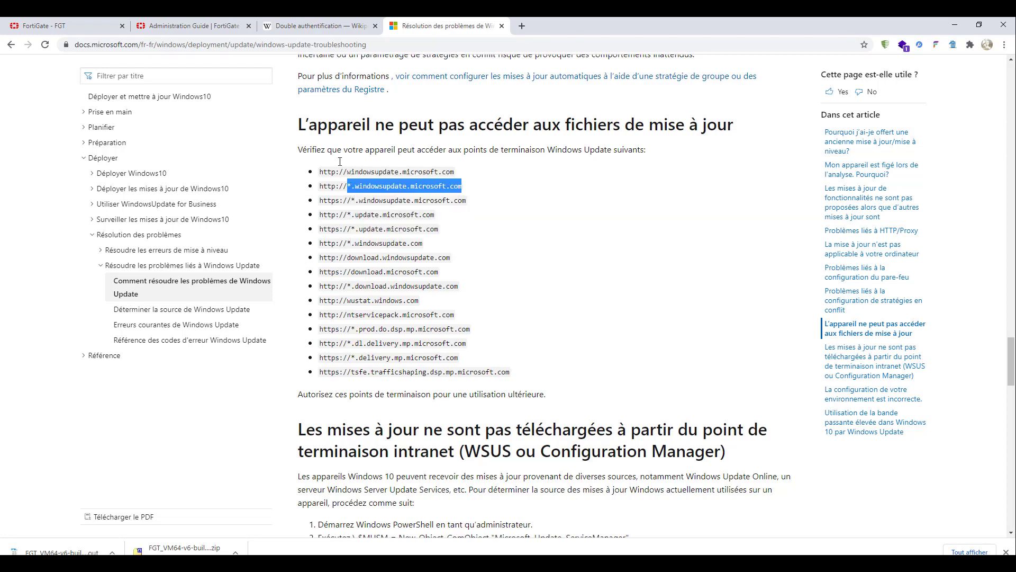
Return to FortiGate, leave the dropbox address unchanged, and set the WSU address's FQDN to *.windowsupdate.microsoft.com.
{"action": "left_click", "coordinate": [196, 27]}
{"action": "left_click", "coordinate": [89, 31]}
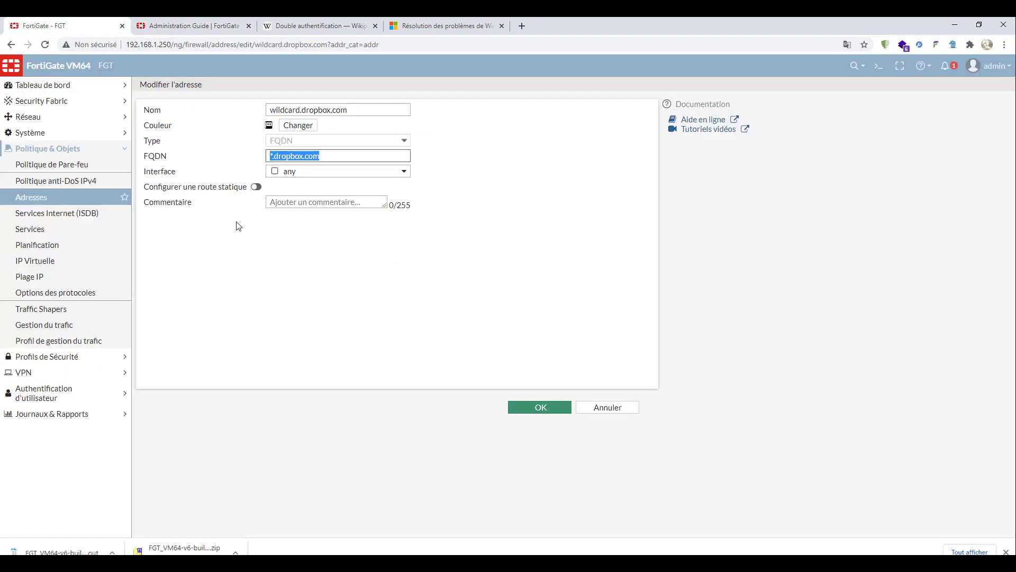
{"action": "left_click", "coordinate": [614, 408]}
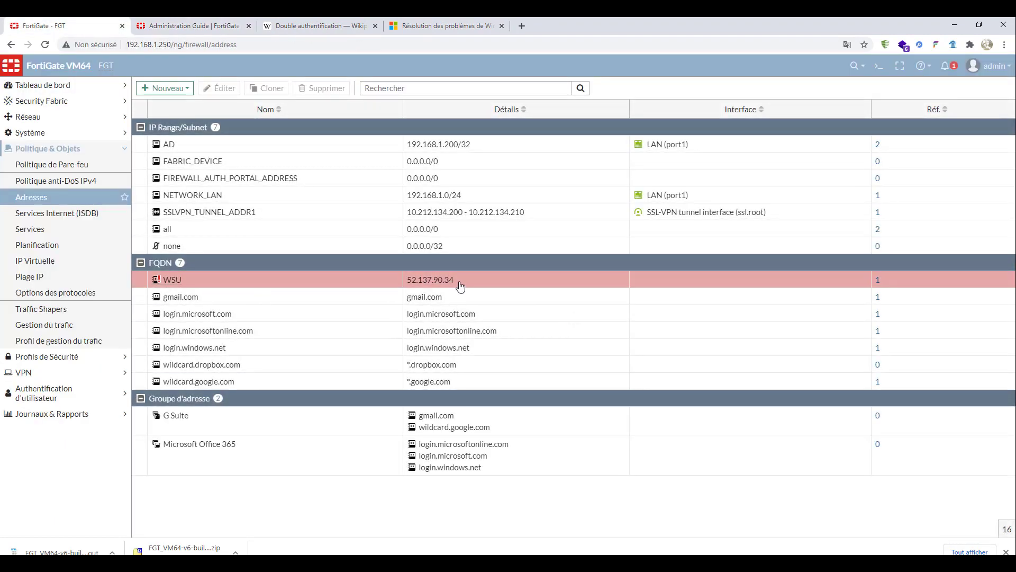
{"action": "double_click", "coordinate": [460, 286]}
{"action": "left_click_drag", "start_coordinate": [359, 156], "coordinate": [199, 161]}
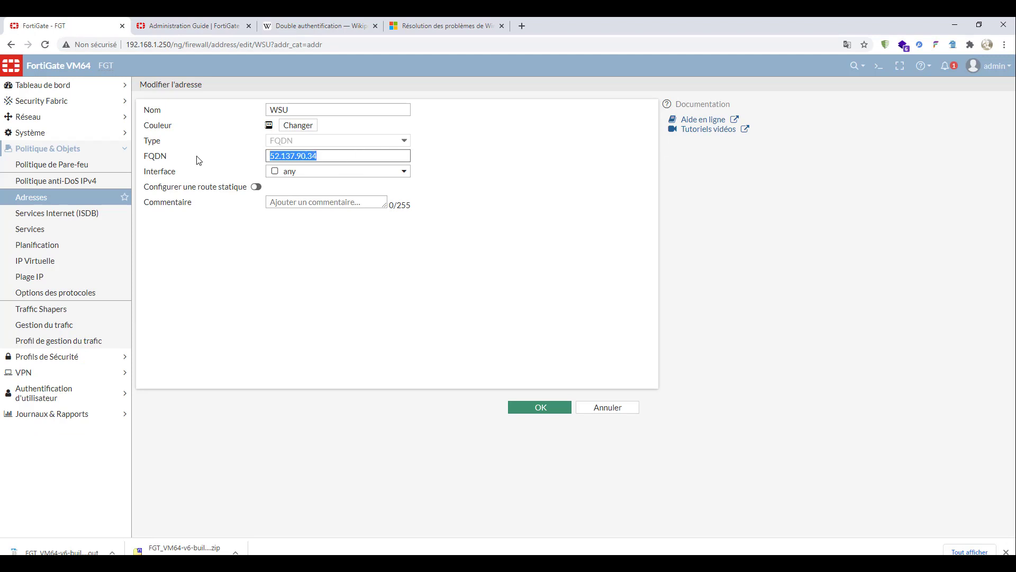
{"action": "key", "text": "ctrl+v"}
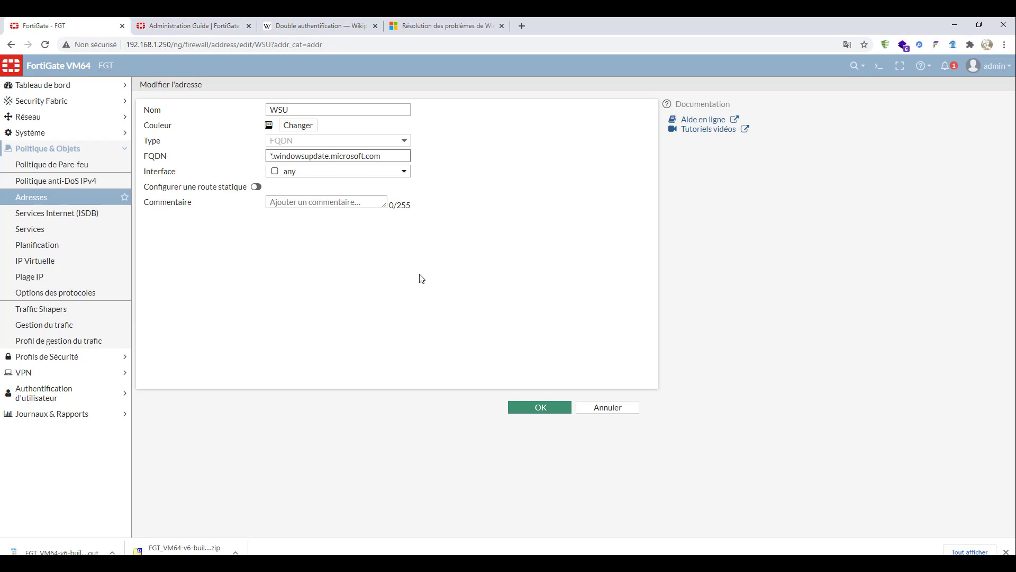
{"action": "left_click", "coordinate": [539, 410]}
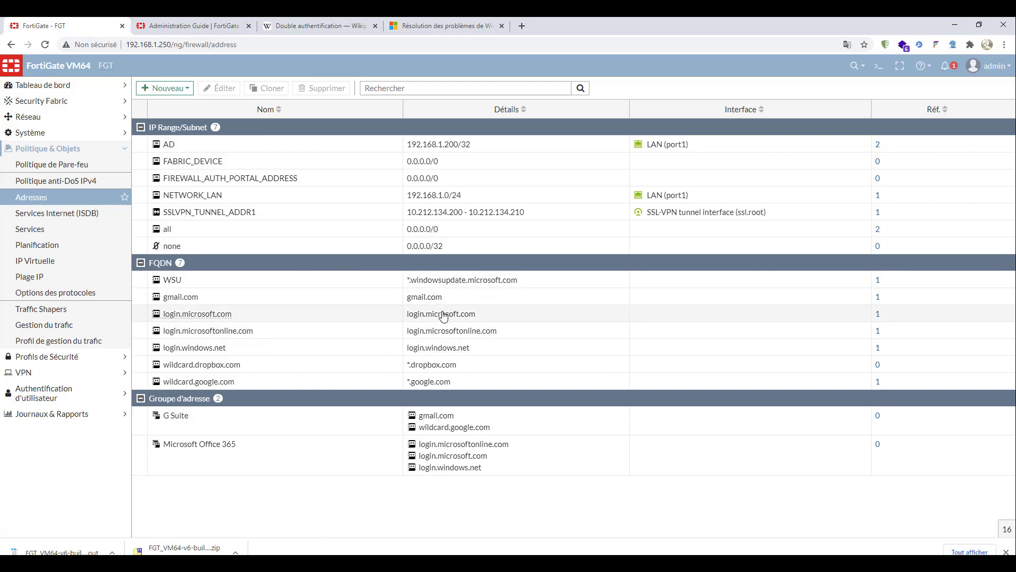
Check the wildcard.dropbox.com address's settings again for comparison and leave them without saving.
{"action": "double_click", "coordinate": [445, 365]}
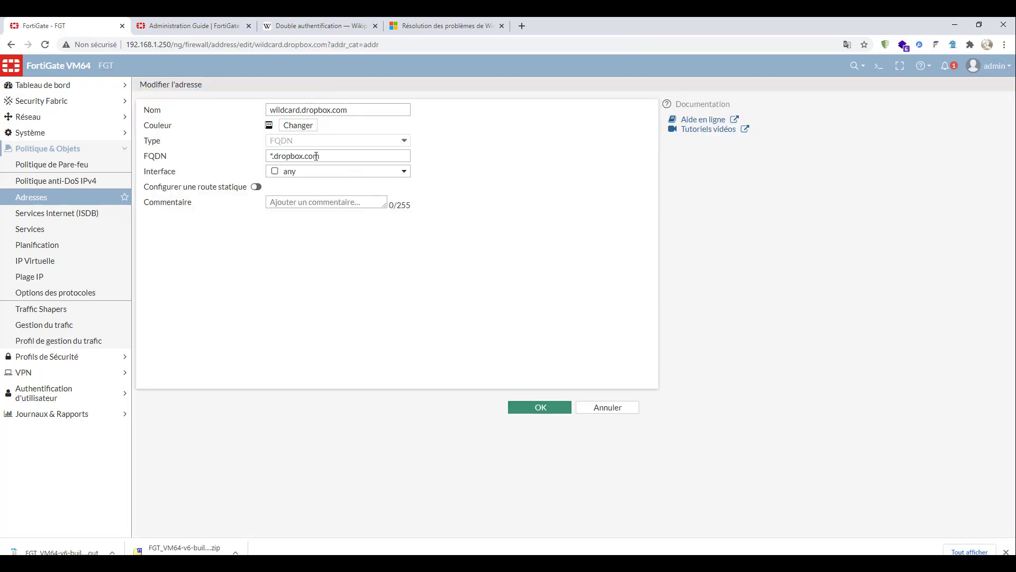
{"action": "left_click", "coordinate": [607, 407]}
{"action": "mouse_move", "coordinate": [463, 469]}
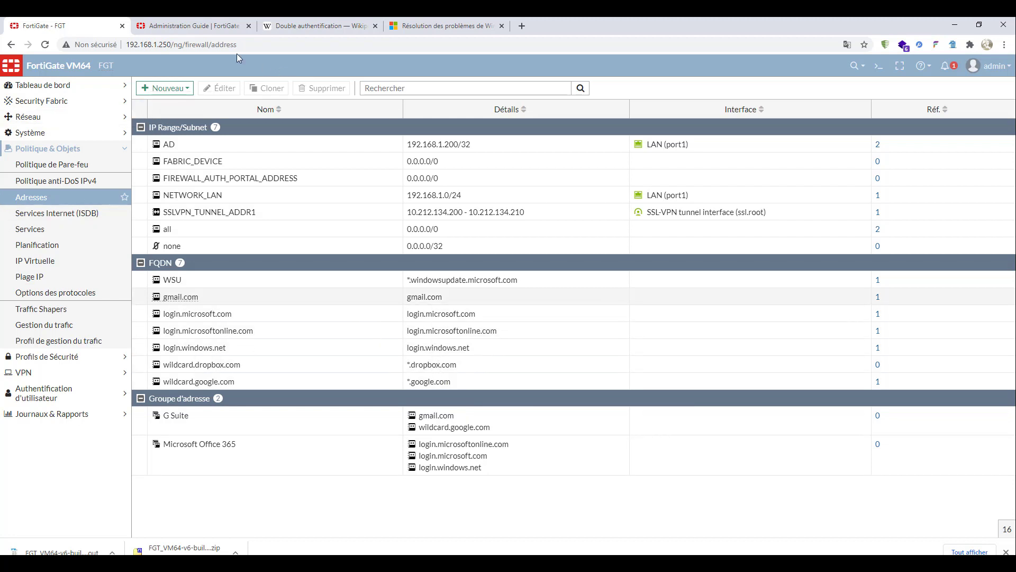
Open the ACCESS_MAJ firewall policy, rename it MAJ and save it.
{"action": "left_click", "coordinate": [63, 166]}
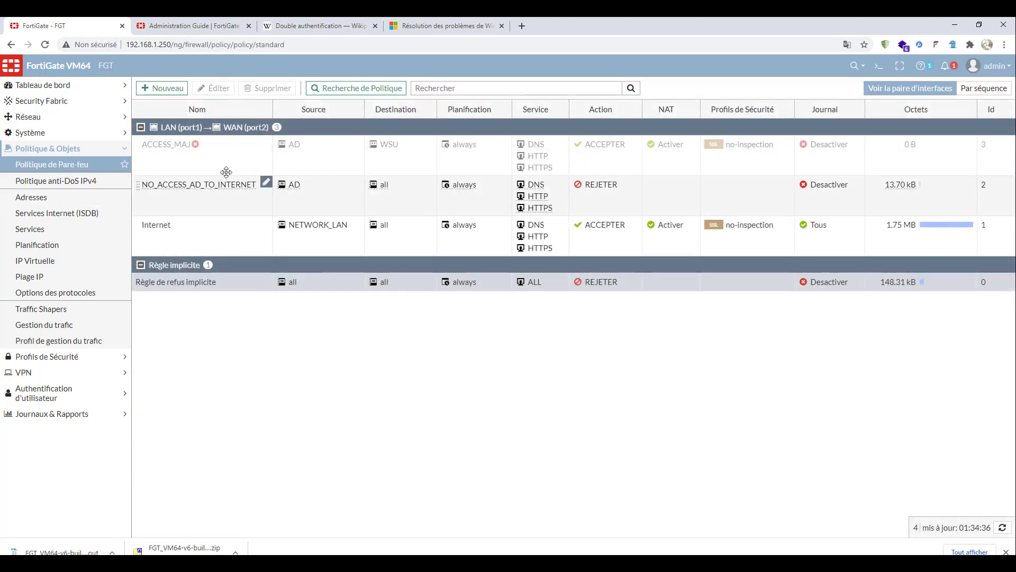
{"action": "double_click", "coordinate": [196, 150]}
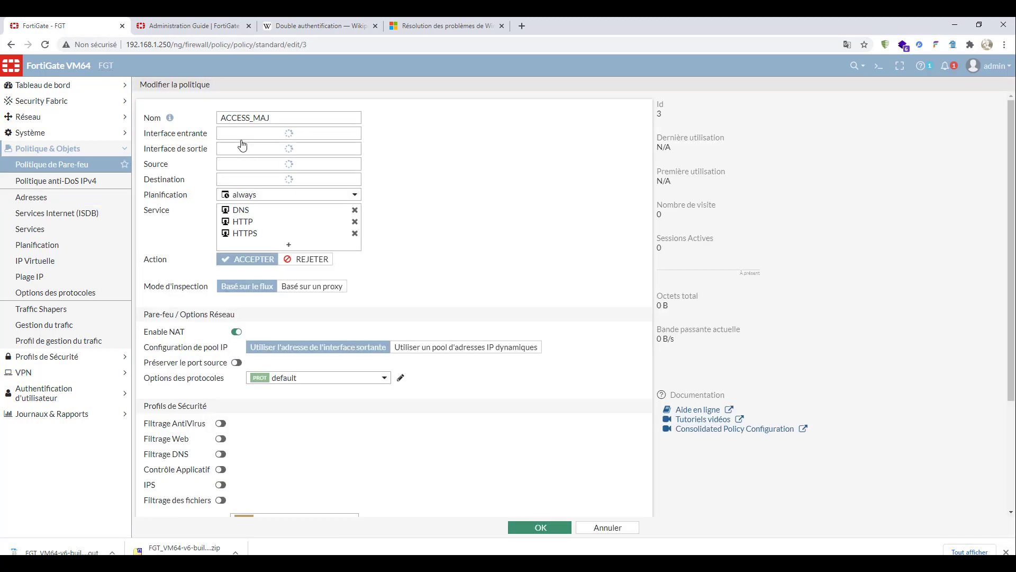
{"action": "left_click", "coordinate": [286, 118]}
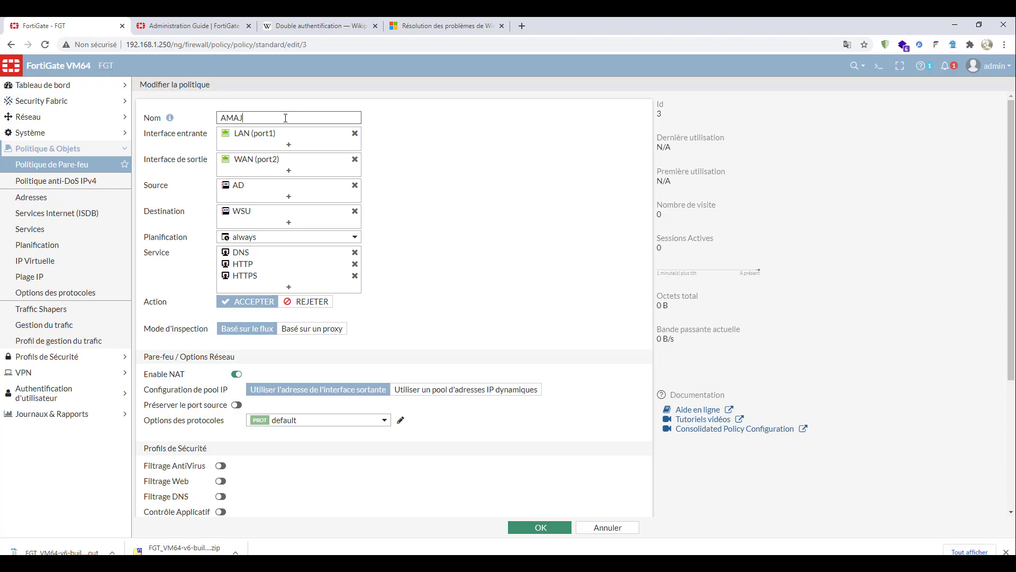
{"action": "key", "text": "BackSpace"}
{"action": "key", "text": "BackSpace"}
{"action": "key", "text": "BackSpace"}
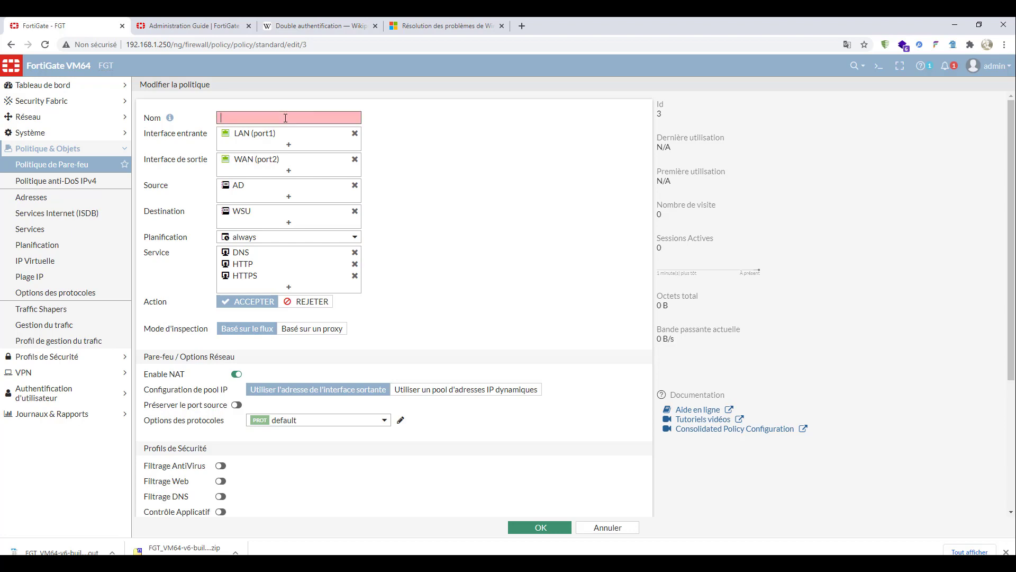
{"action": "type", "text": "MA"}
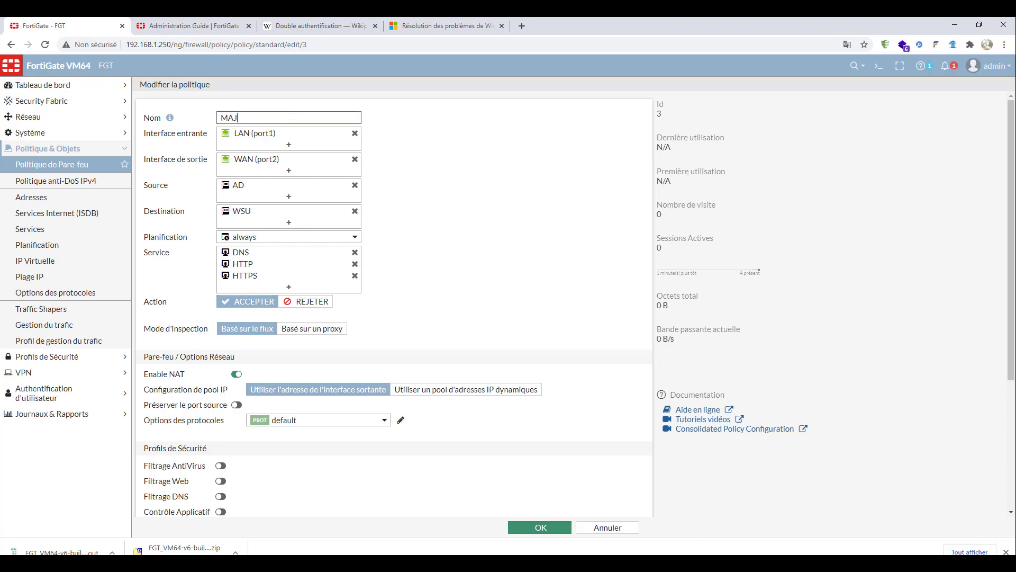
{"action": "type", "text": "J"}
{"action": "left_click", "coordinate": [540, 528]}
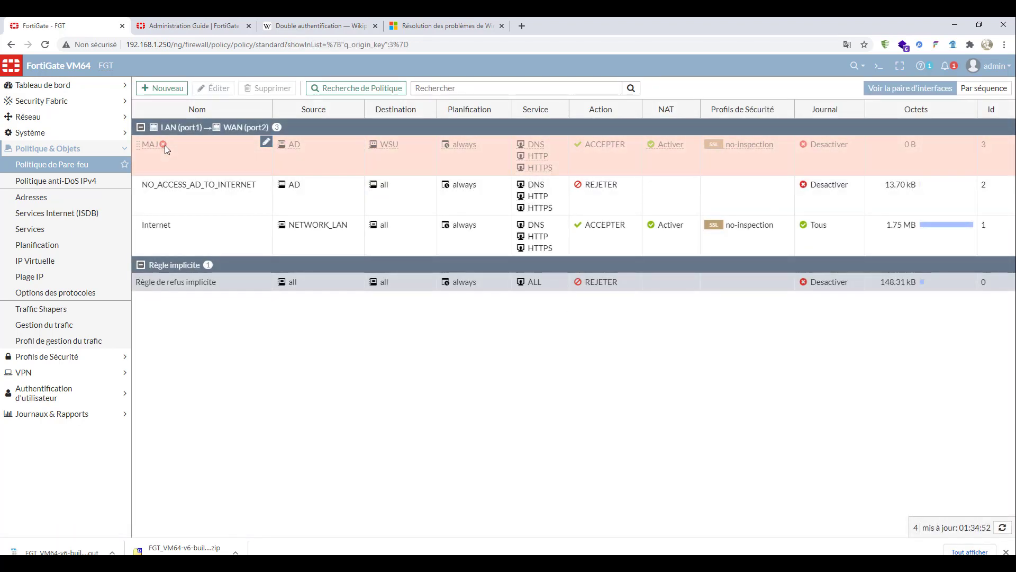
{"action": "mouse_move", "coordinate": [164, 144]}
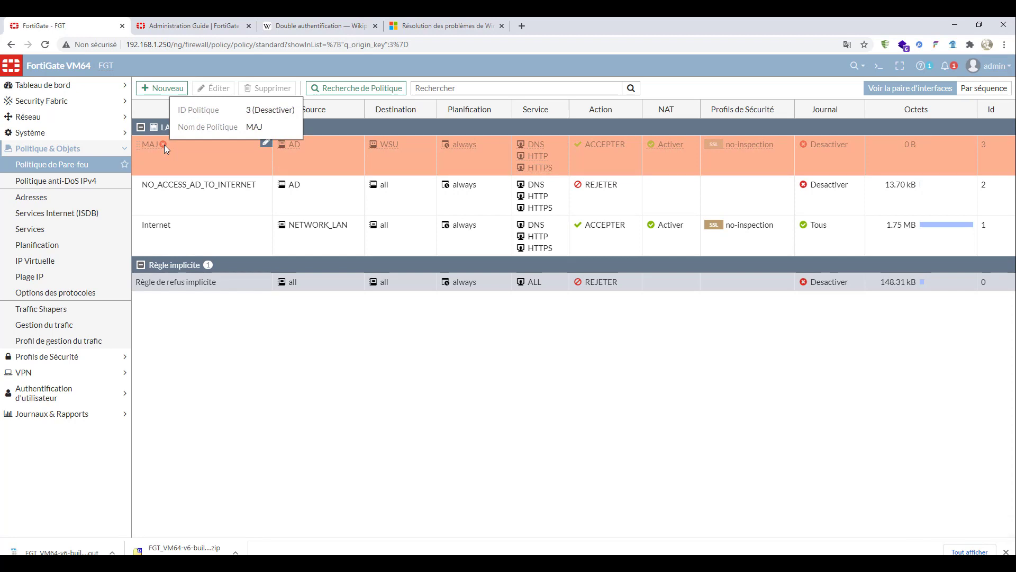
{"action": "left_click", "coordinate": [354, 166]}
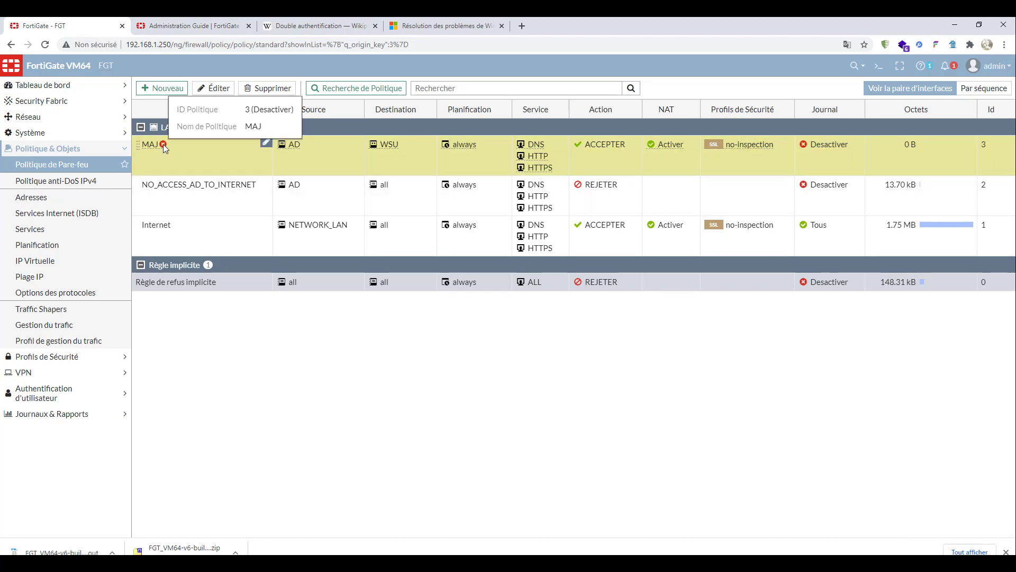
{"action": "left_click", "coordinate": [265, 143]}
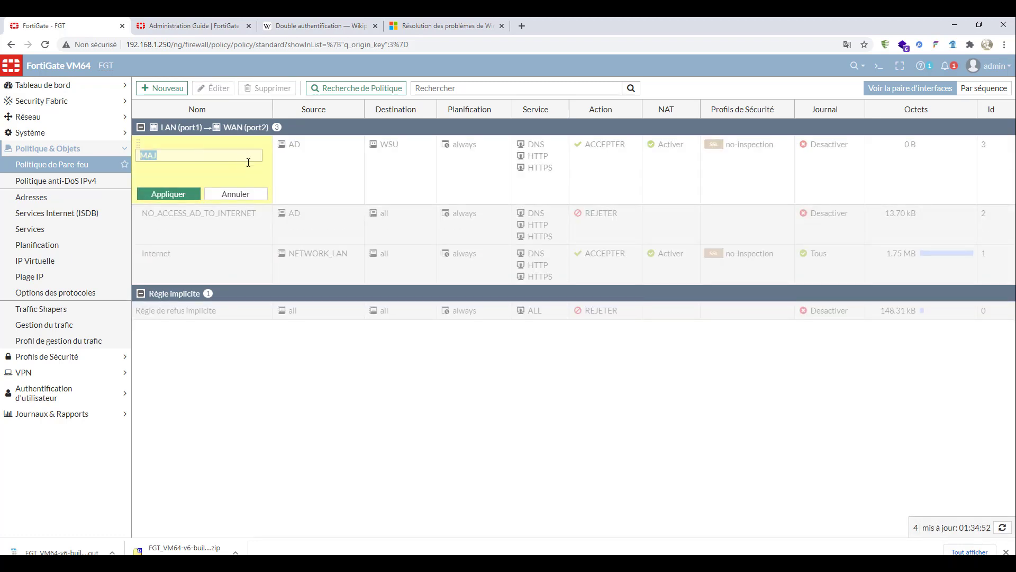
{"action": "left_click", "coordinate": [234, 195]}
Open the MAJ policy for full editing, enable it and save the change.
{"action": "double_click", "coordinate": [200, 162]}
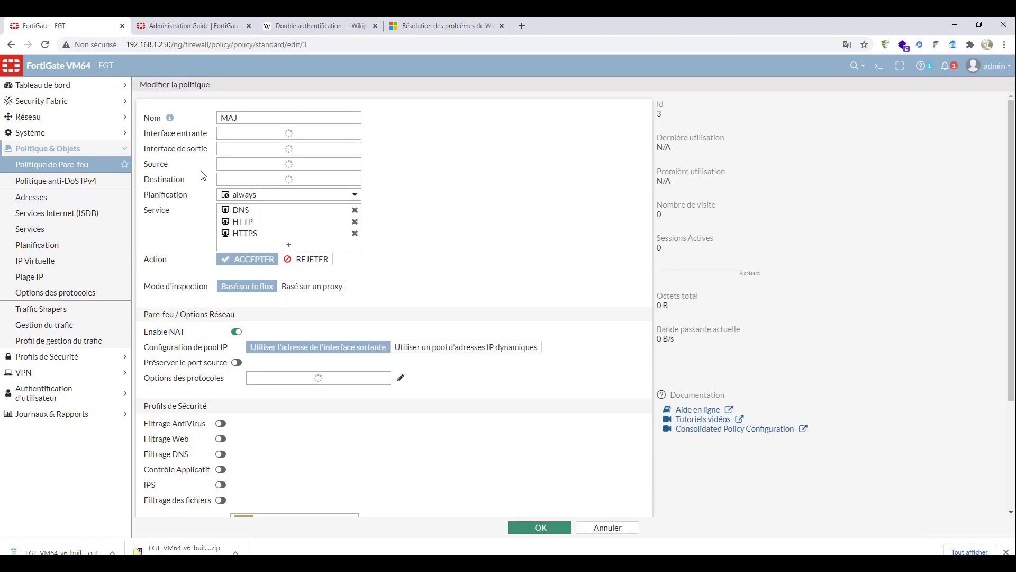
{"action": "scroll", "coordinate": [285, 408], "scroll_direction": "down", "scroll_amount": 3}
{"action": "scroll", "coordinate": [301, 406], "scroll_direction": "down", "scroll_amount": 1}
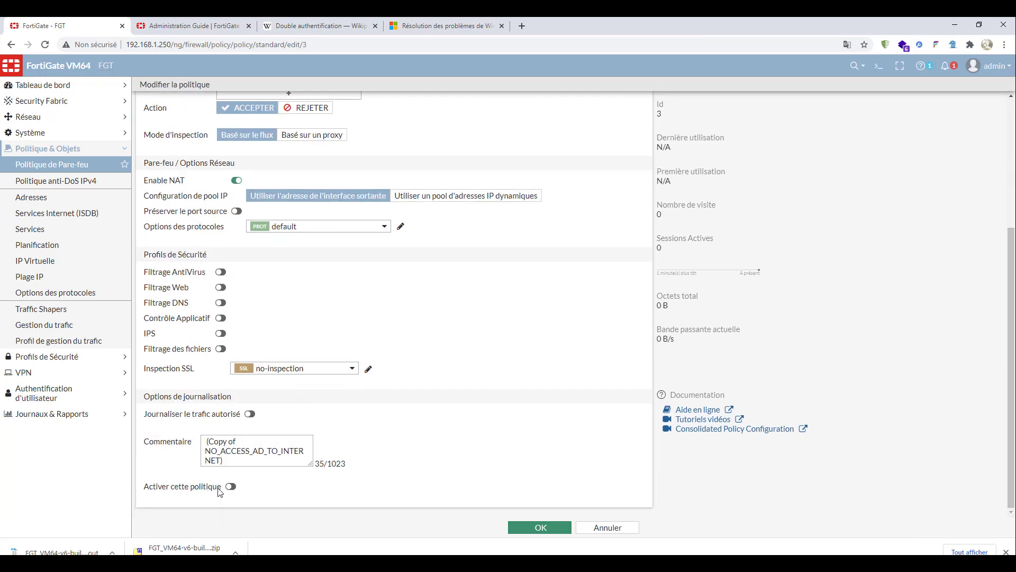
{"action": "left_click", "coordinate": [232, 488]}
{"action": "left_click", "coordinate": [533, 528]}
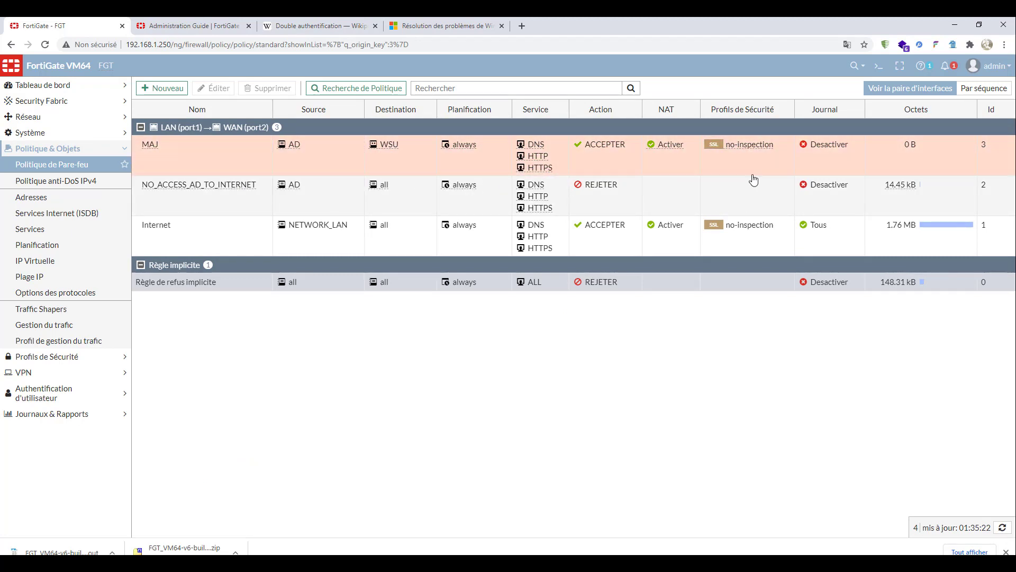
Set the MAJ policy's traffic logging to Tous and apply it.
{"action": "left_click", "coordinate": [857, 144]}
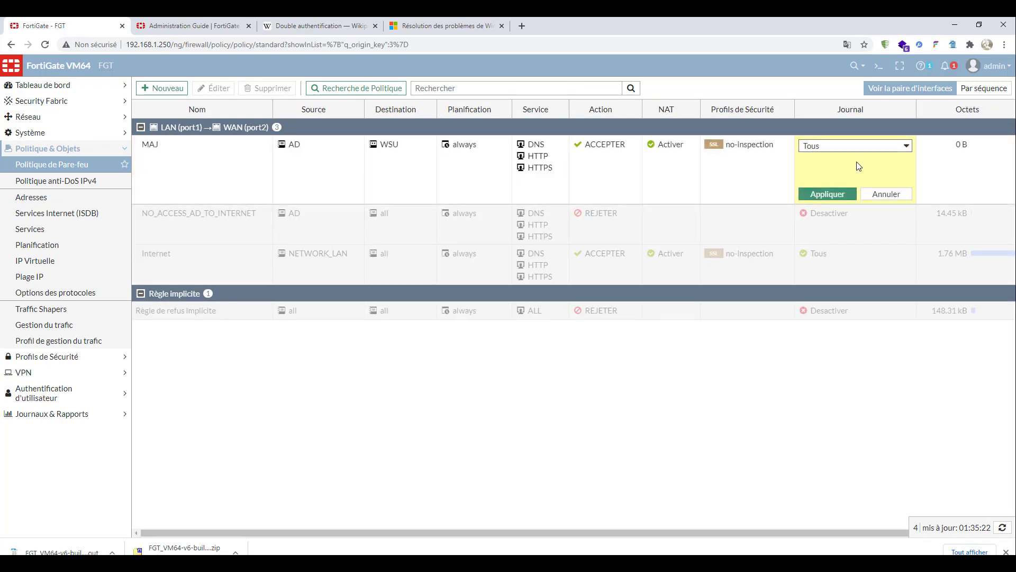
{"action": "left_click", "coordinate": [871, 149]}
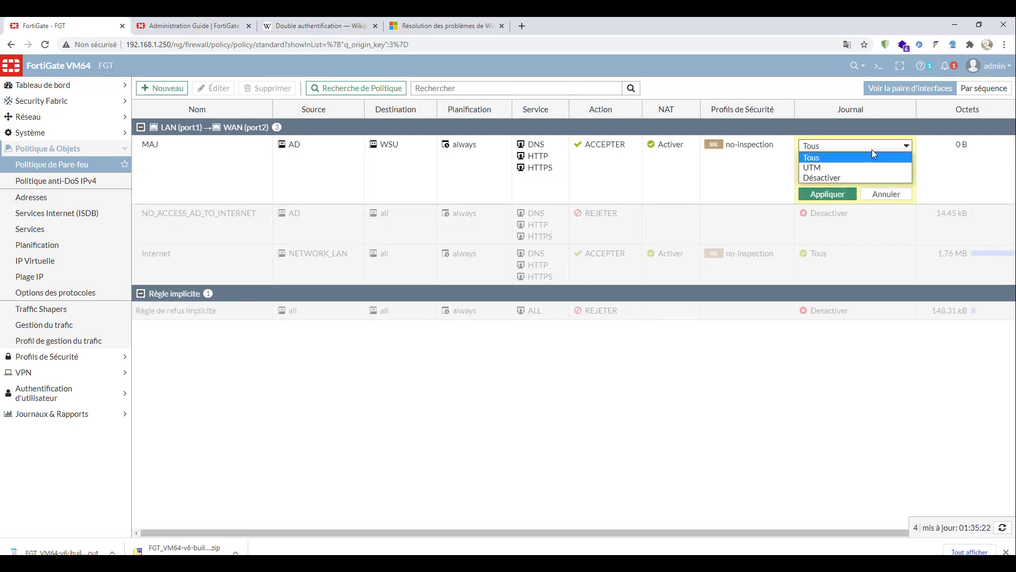
{"action": "left_click", "coordinate": [841, 153]}
{"action": "left_click", "coordinate": [838, 195]}
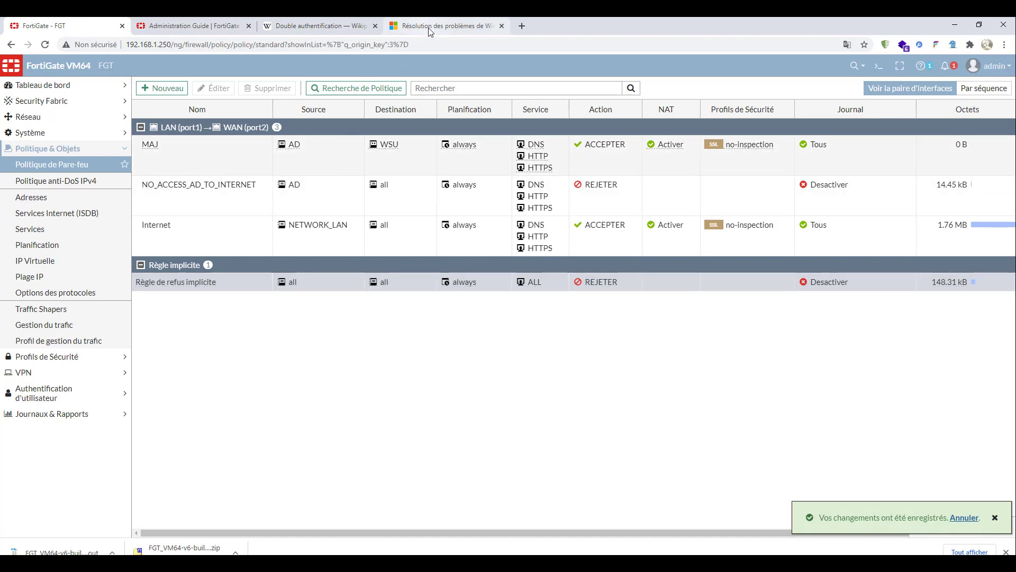
Add the ALL_ICMP service to the MAJ firewall policy and save it.
{"action": "left_click", "coordinate": [455, 568]}
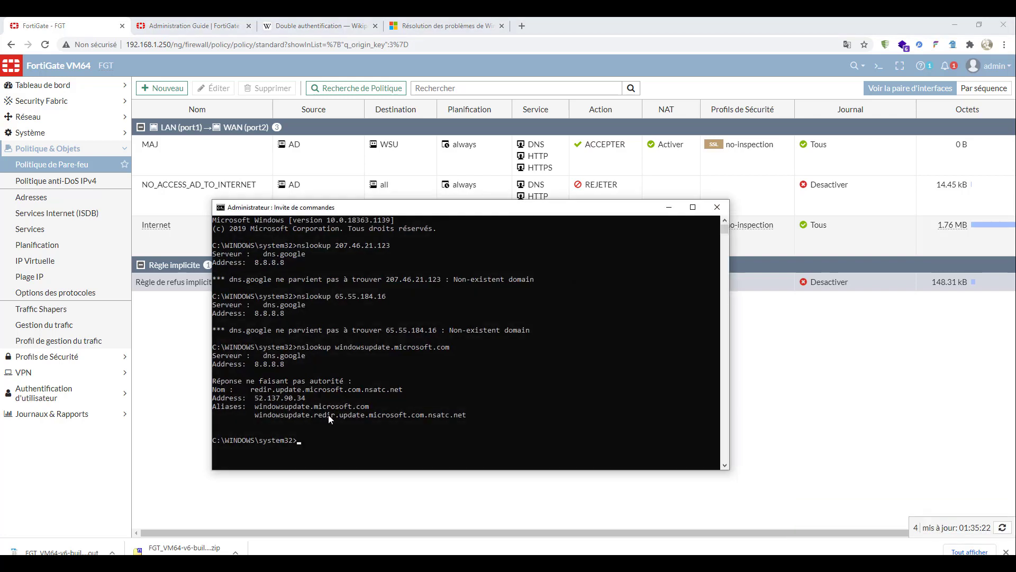
{"action": "left_click", "coordinate": [455, 568]}
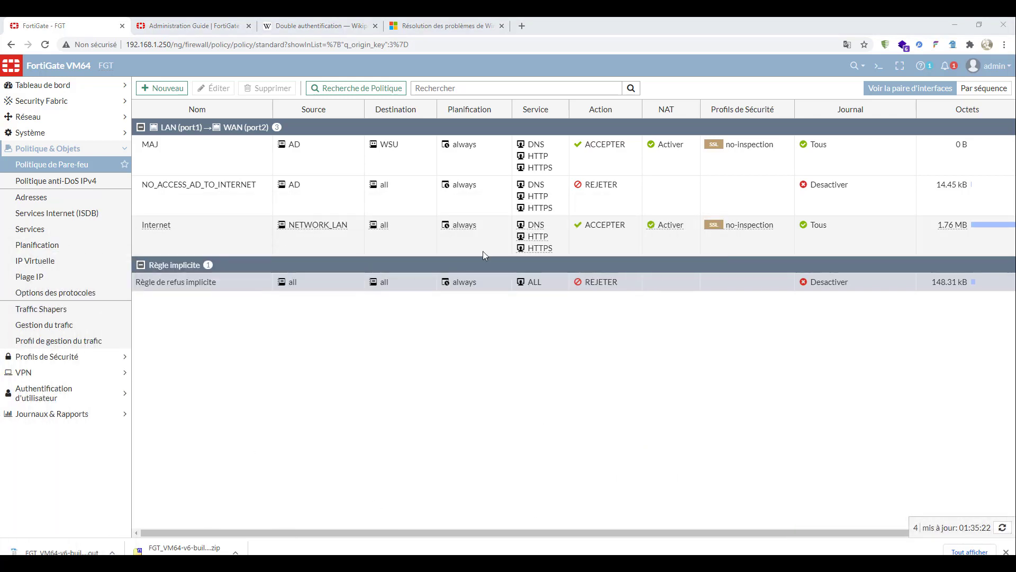
{"action": "double_click", "coordinate": [541, 169]}
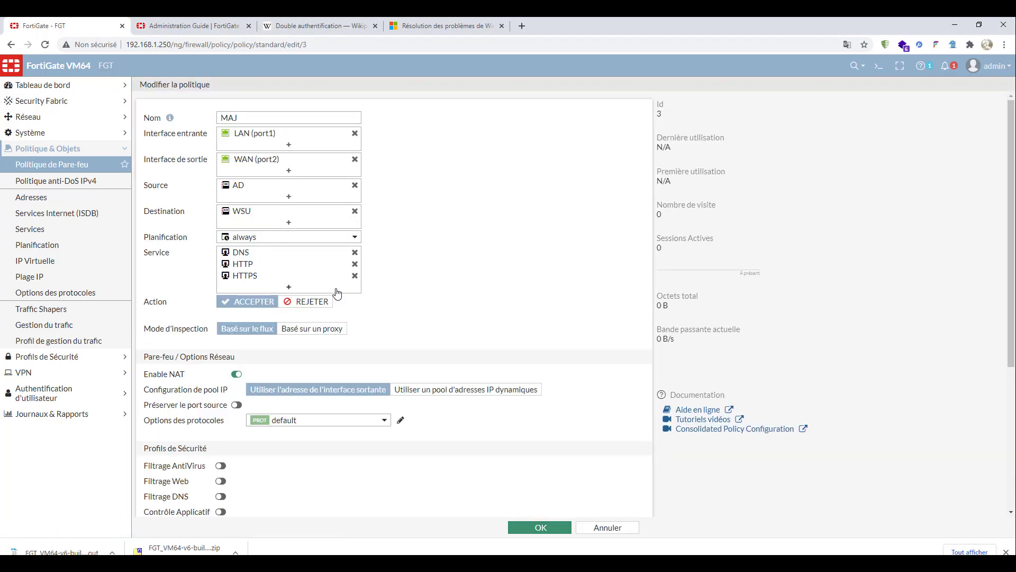
{"action": "left_click", "coordinate": [276, 286]}
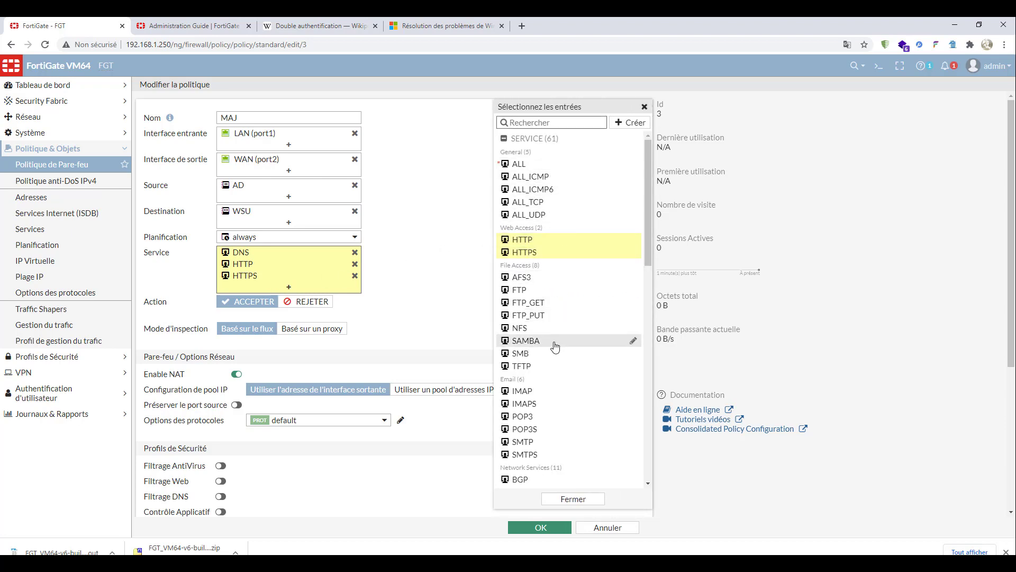
{"action": "left_click", "coordinate": [541, 126]}
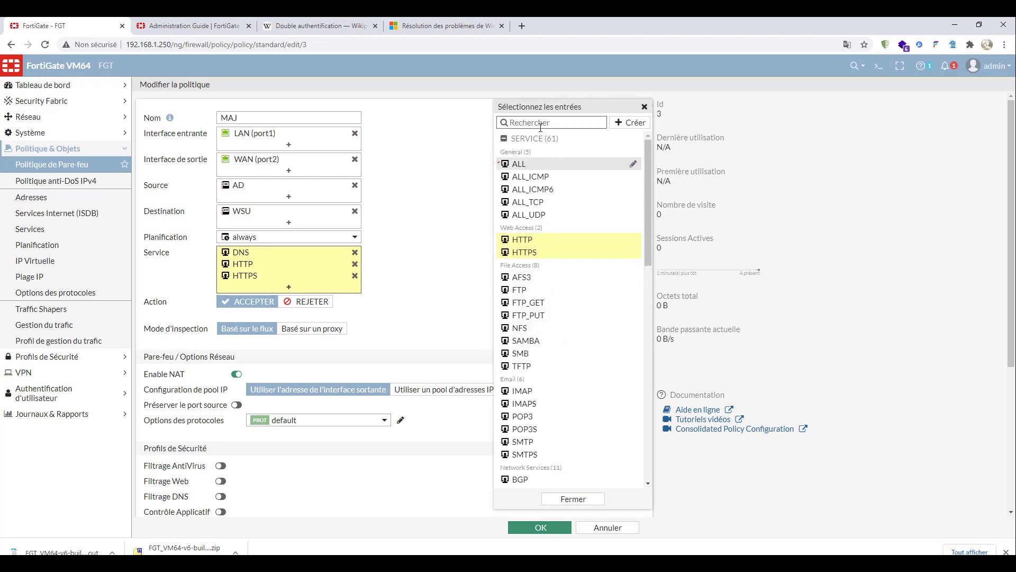
{"action": "type", "text": "icm"}
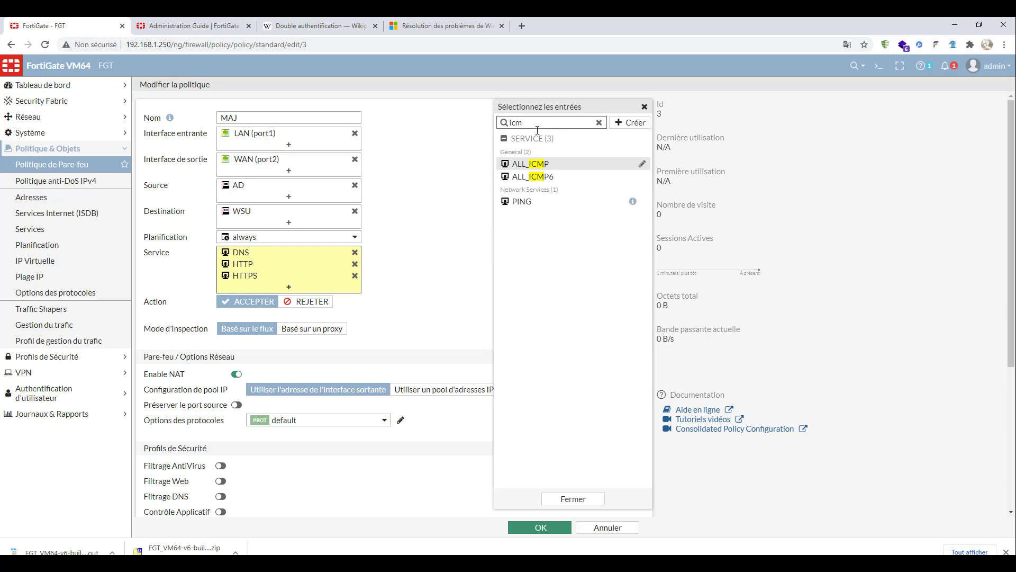
{"action": "left_click", "coordinate": [538, 165]}
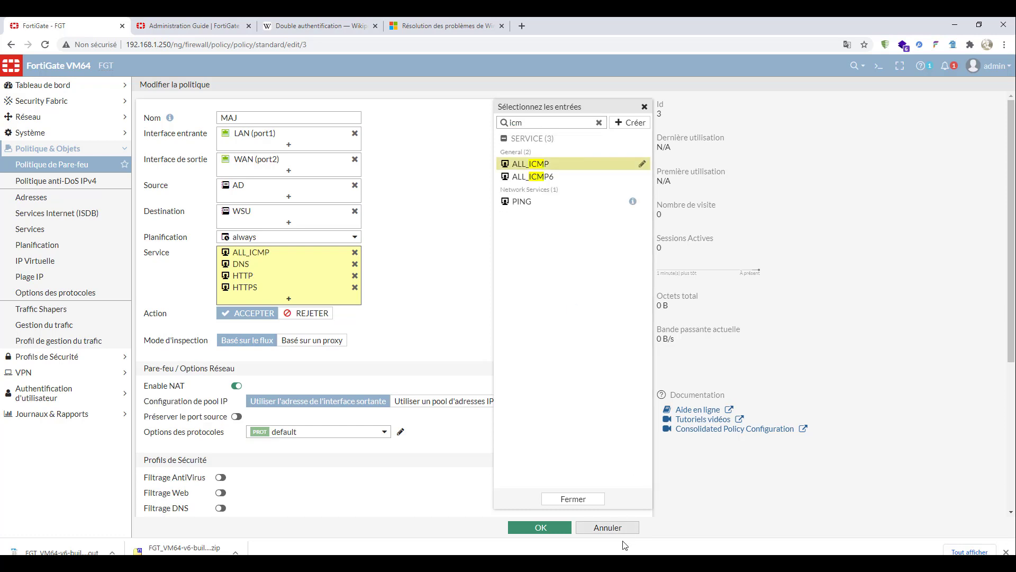
{"action": "left_click", "coordinate": [558, 528]}
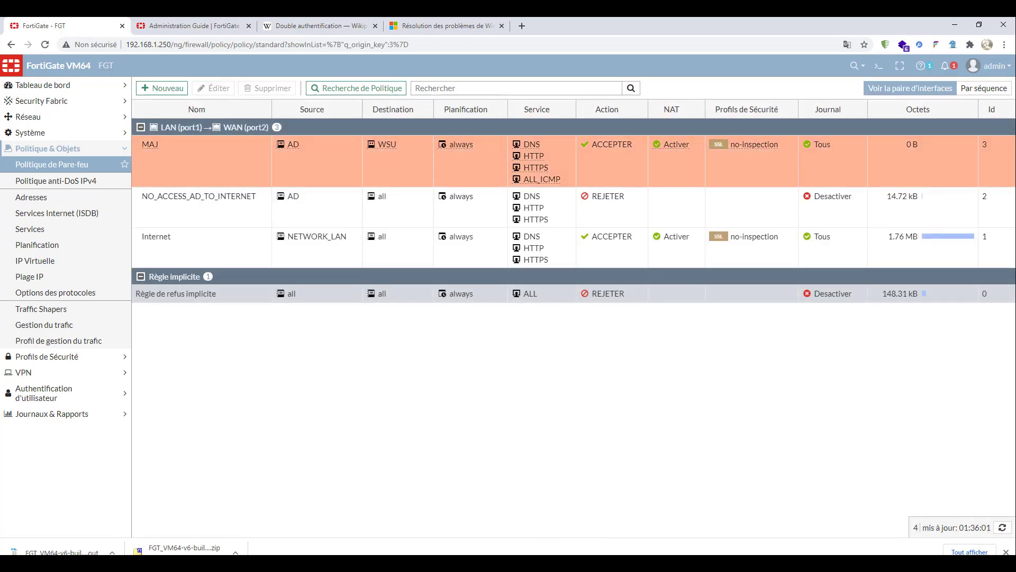
Switch to the Command Prompt, highlight the address resolved for windowsupdate.microsoft.com, and return to the FortiGate policy list.
{"action": "key", "text": "alt+Tab"}
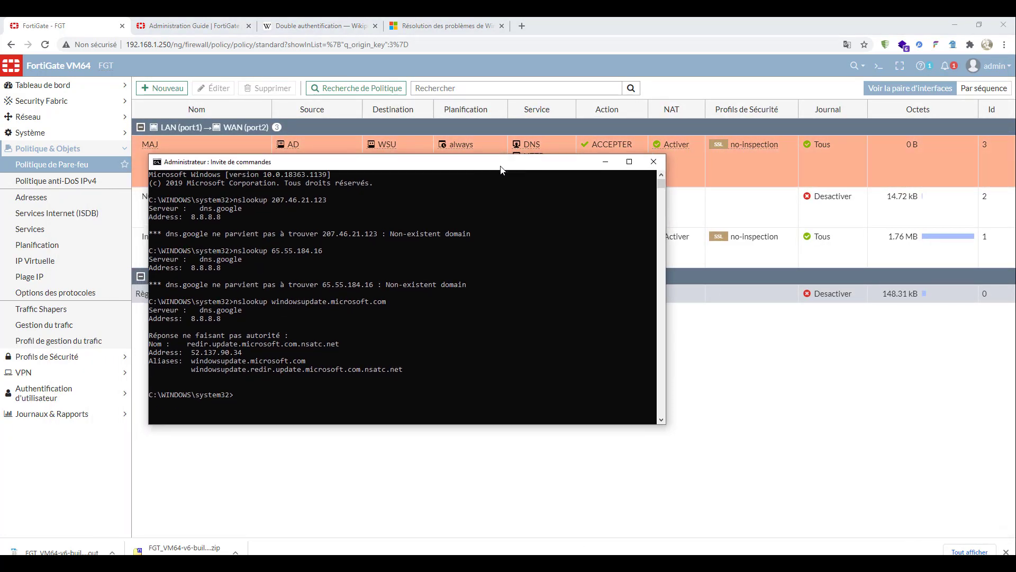
{"action": "left_click_drag", "start_coordinate": [198, 353], "coordinate": [244, 356]}
{"action": "left_click", "coordinate": [193, 353]}
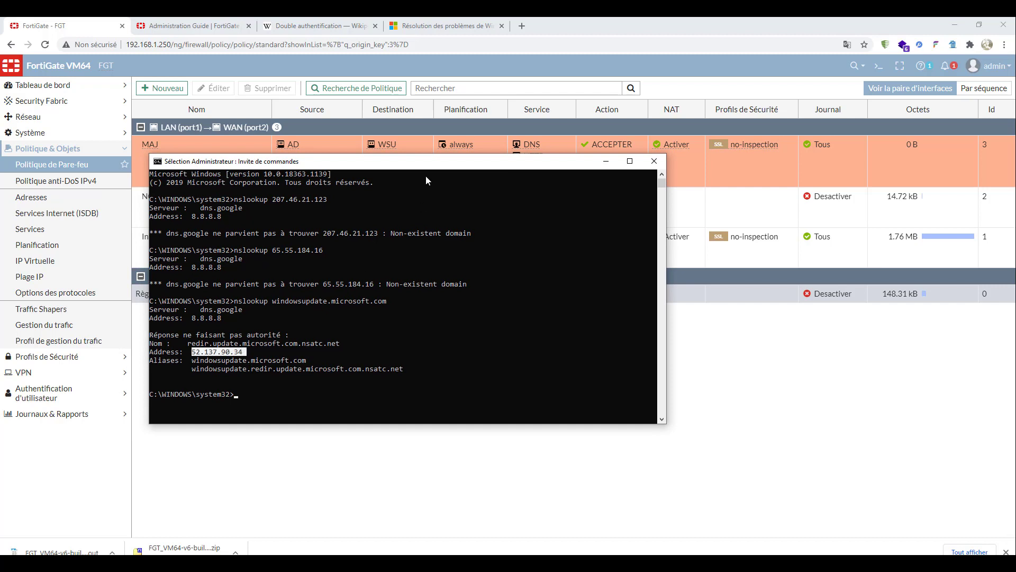
{"action": "key", "text": "alt+Tab"}
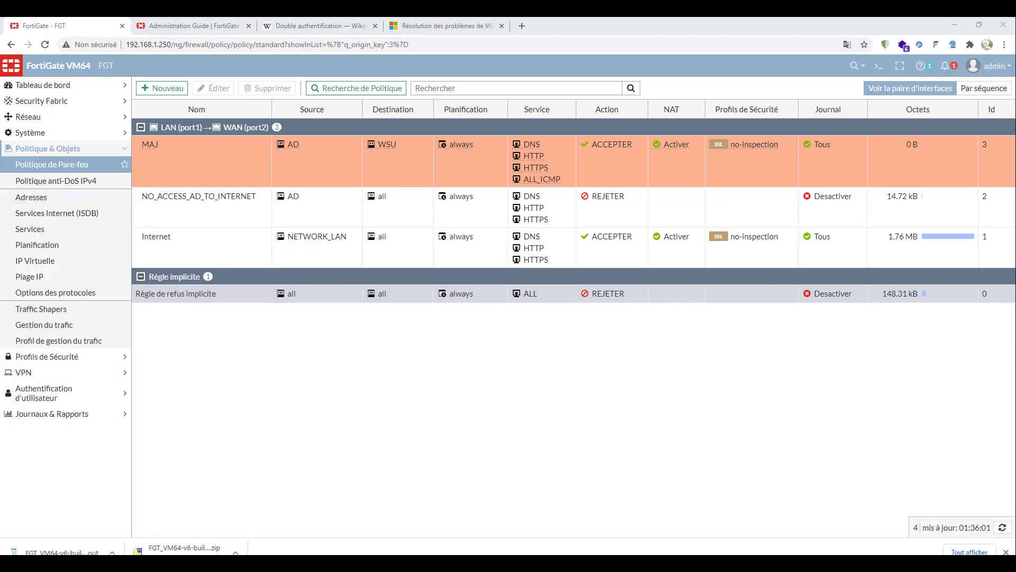
Switch to the dc0test virtual machine in VMware Workstation and unlock the administrator session with the account password.
{"action": "mouse_move", "coordinate": [453, 564]}
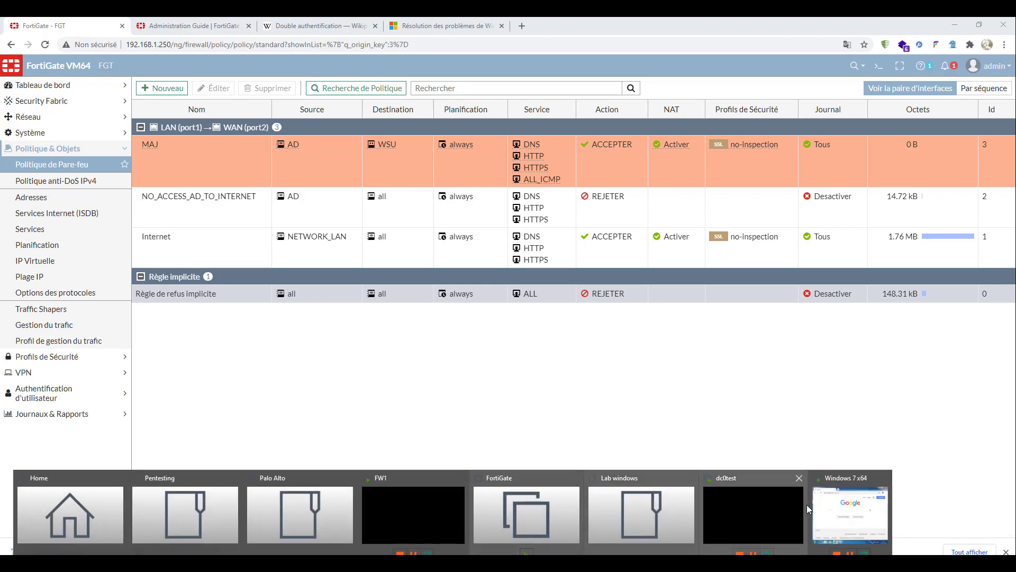
{"action": "left_click", "coordinate": [758, 510]}
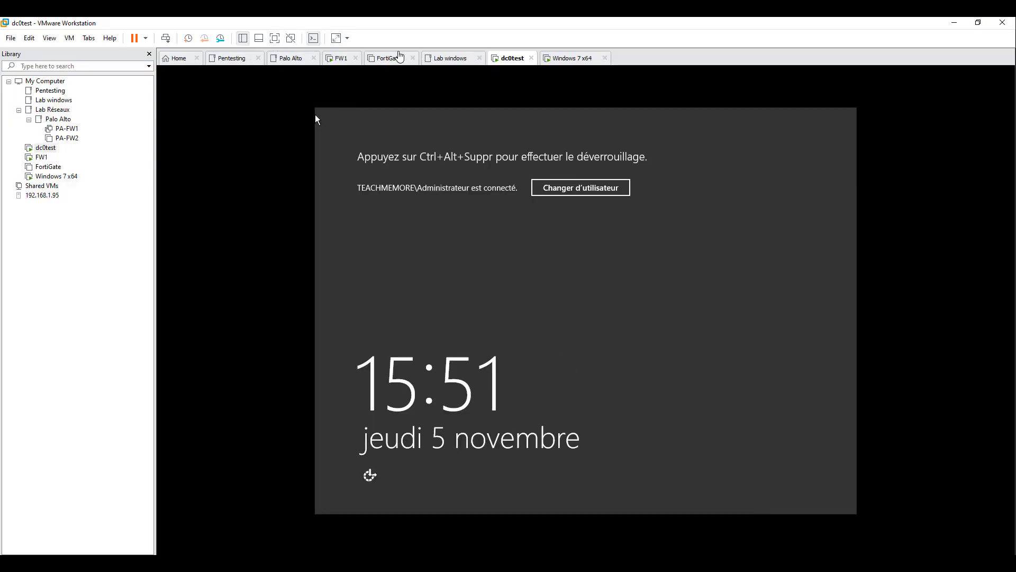
{"action": "left_click", "coordinate": [166, 38]}
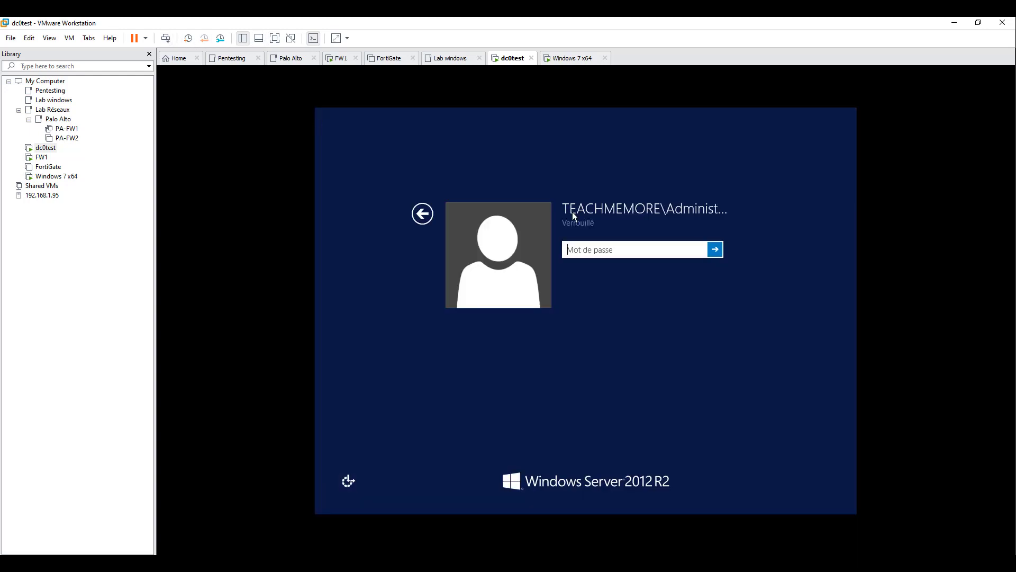
{"action": "type", "text": "***********"}
{"action": "key", "text": "Return"}
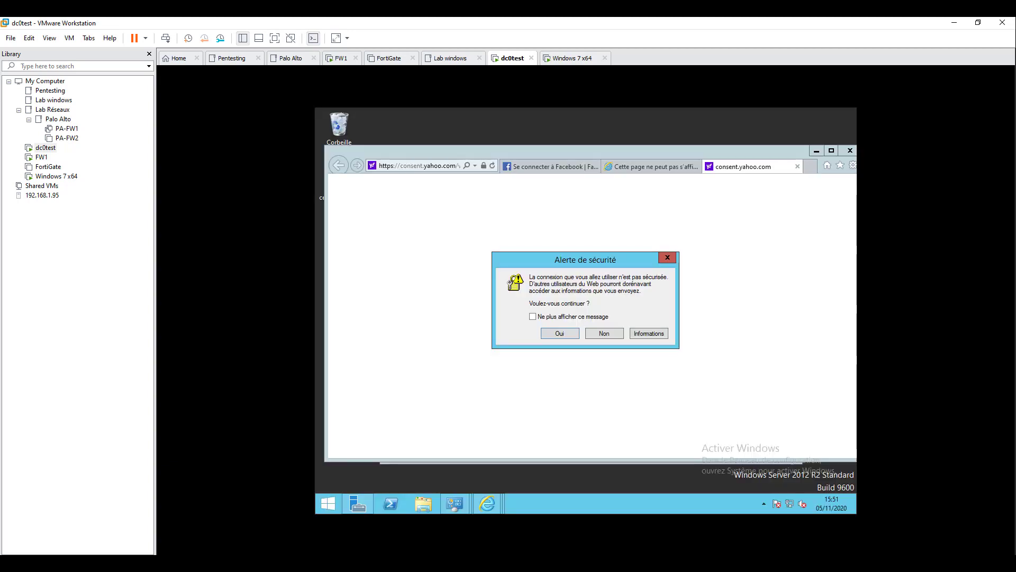
Open Windows PowerShell on the dc0test server and ping 52.137.90.34.
{"action": "left_click", "coordinate": [390, 504]}
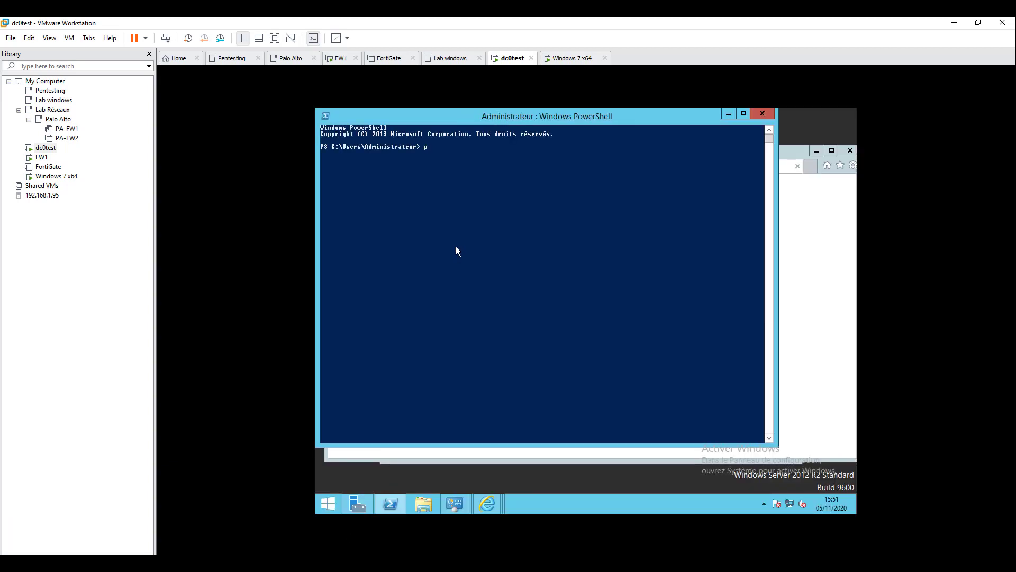
{"action": "type", "text": "ping 52.137.90.34"}
{"action": "key", "text": "Return"}
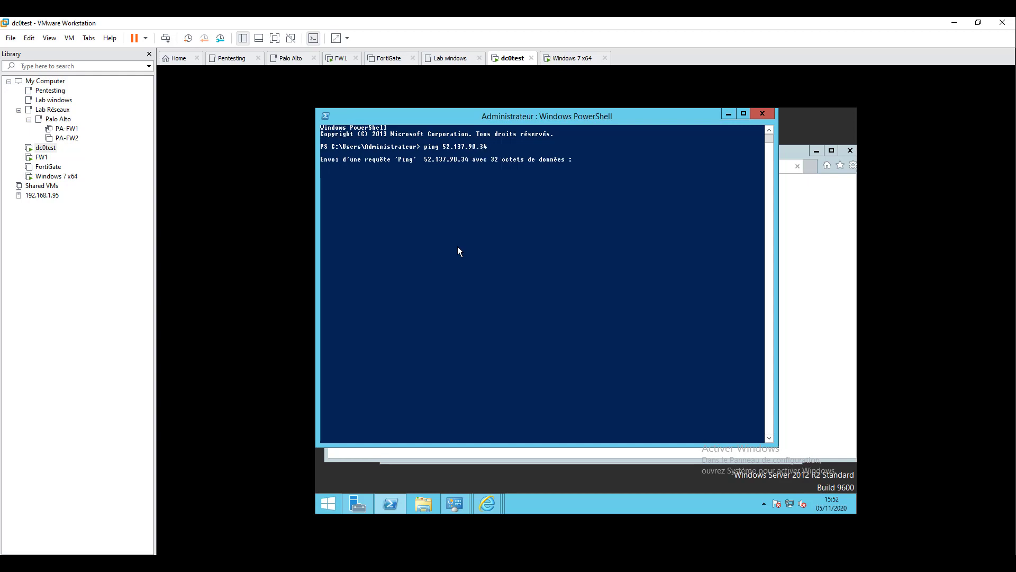
{"action": "left_click", "coordinate": [469, 236]}
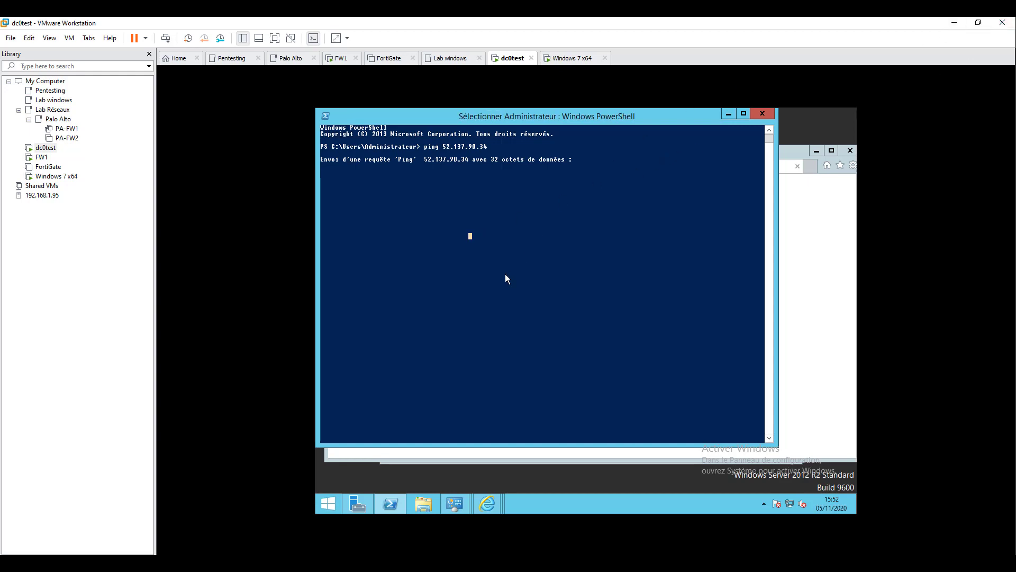
Return to the FortiGate browser window and reload the firewall policy list to check the MAJ policy's traffic.
{"action": "left_click", "coordinate": [955, 23]}
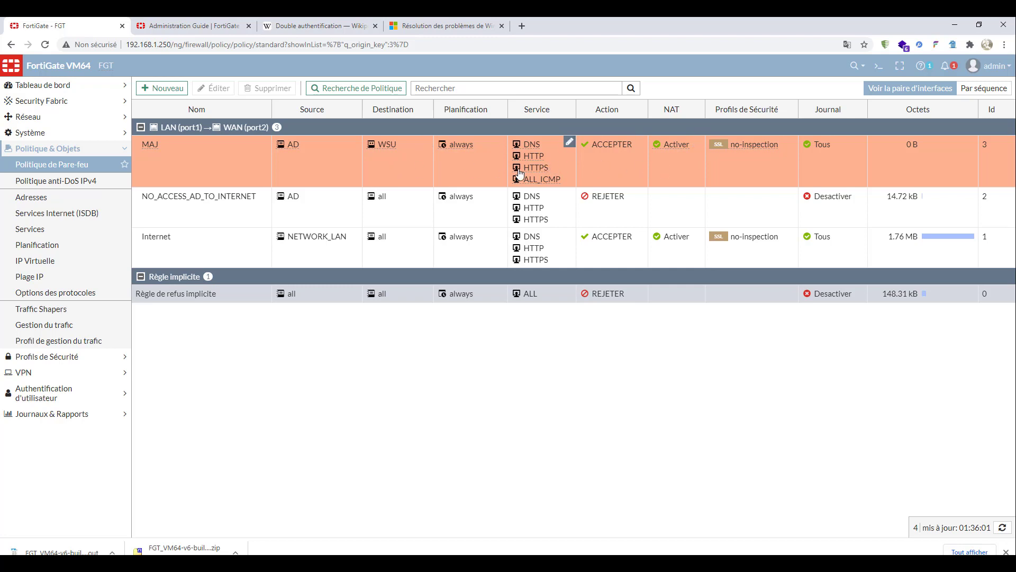
{"action": "mouse_move", "coordinate": [518, 172]}
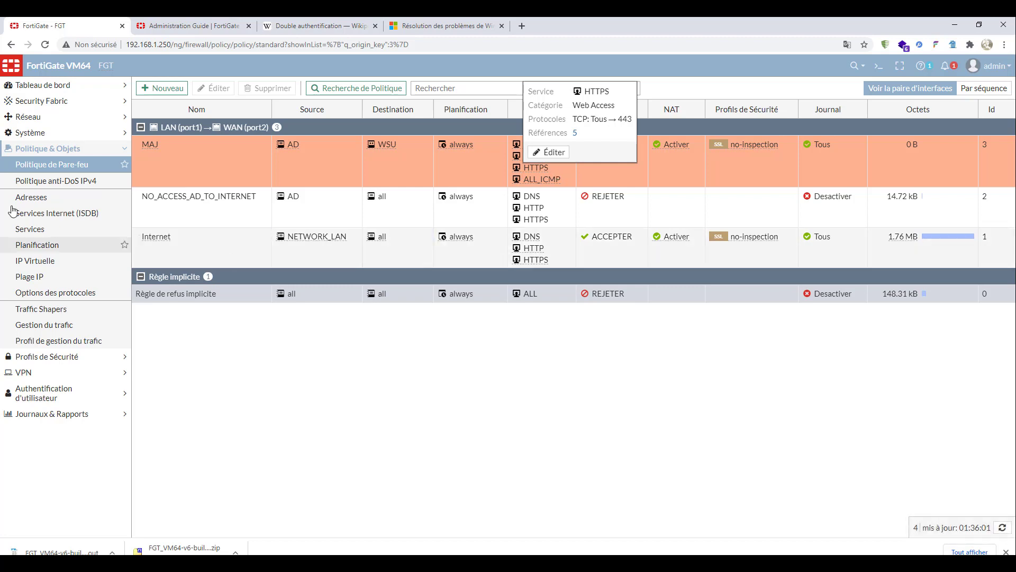
{"action": "left_click", "coordinate": [57, 171]}
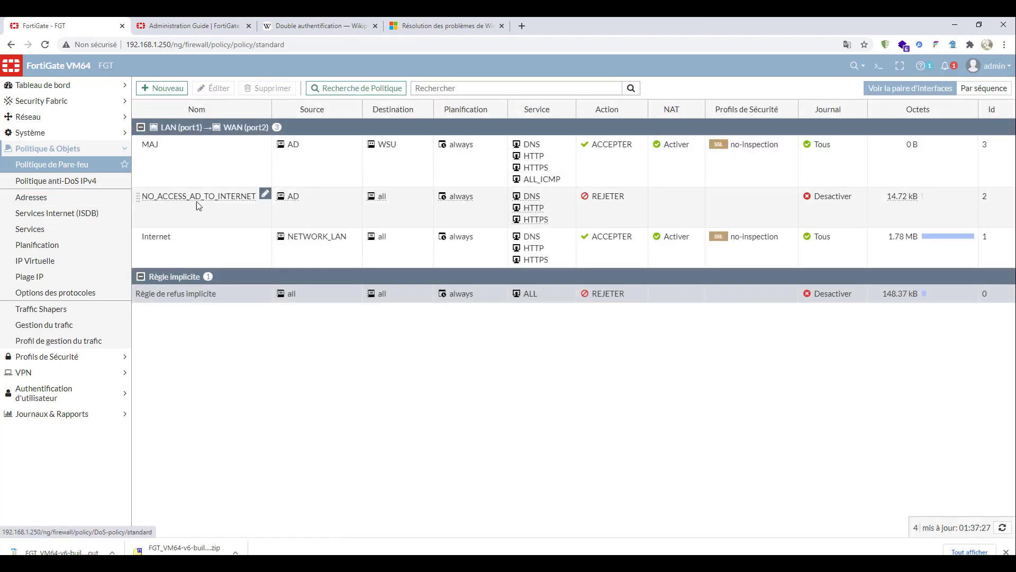